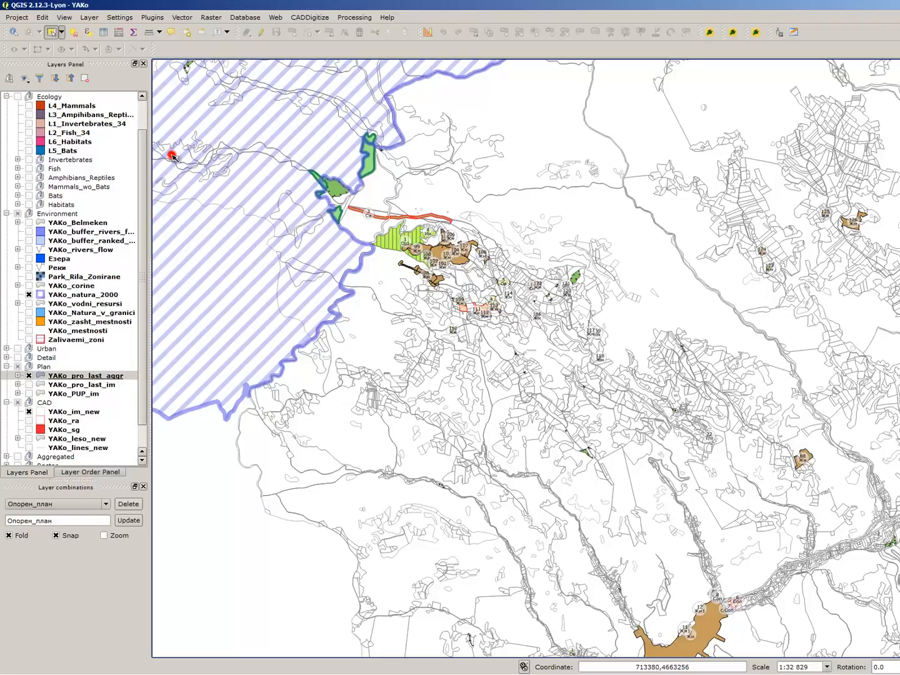
# Review the zone categories and their symbols in the style properties of the YAKo_pro_last_aggr layer, leaving them as they are
pyautogui.click(87, 376)
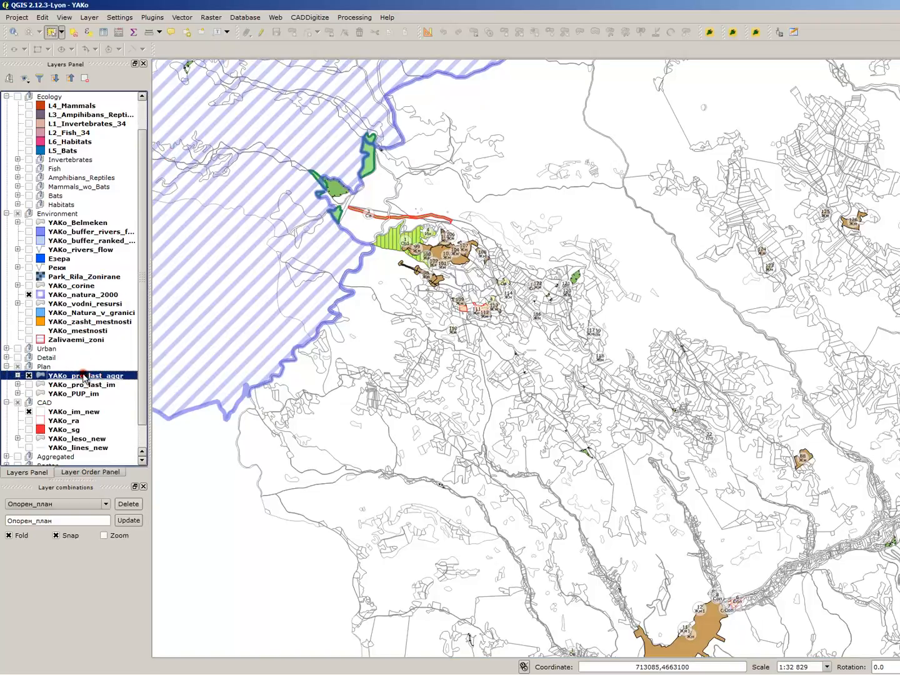
pyautogui.scroll(1, 397, 216)
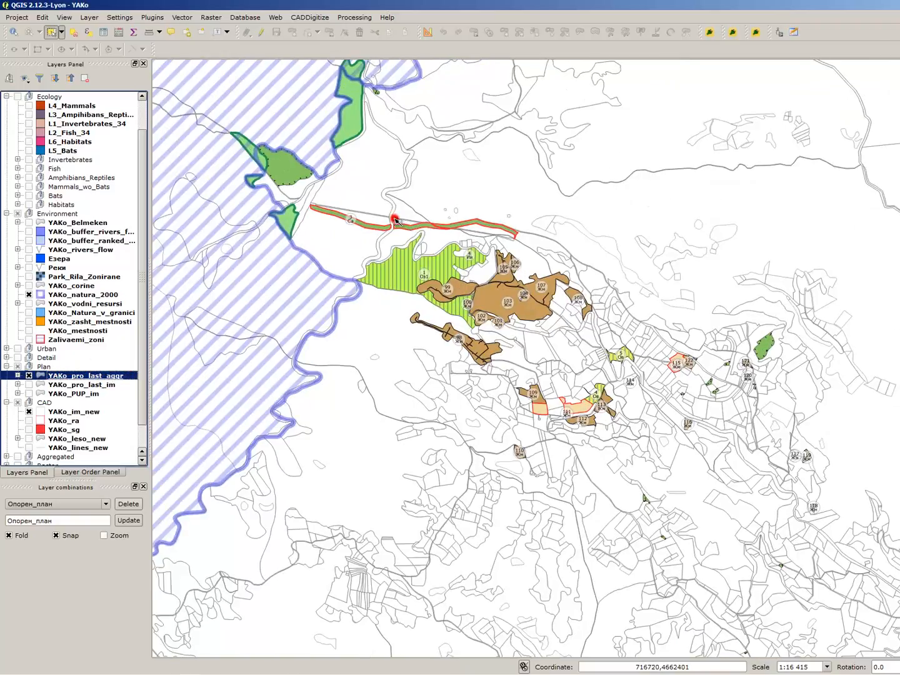
pyautogui.scroll(3, 422, 281)
pyautogui.scroll(-1, 432, 263)
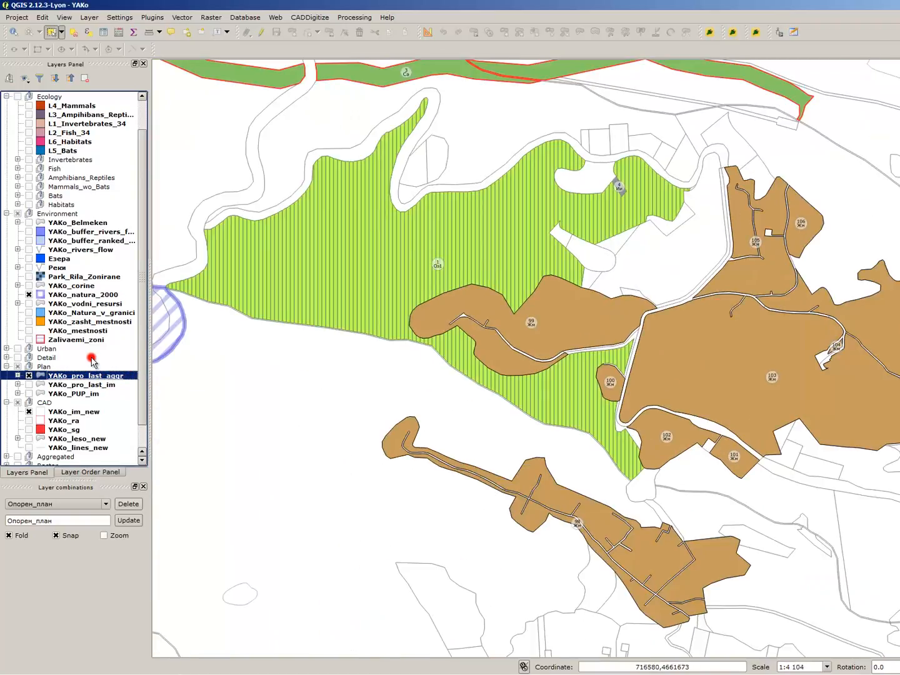
pyautogui.doubleClick(93, 377)
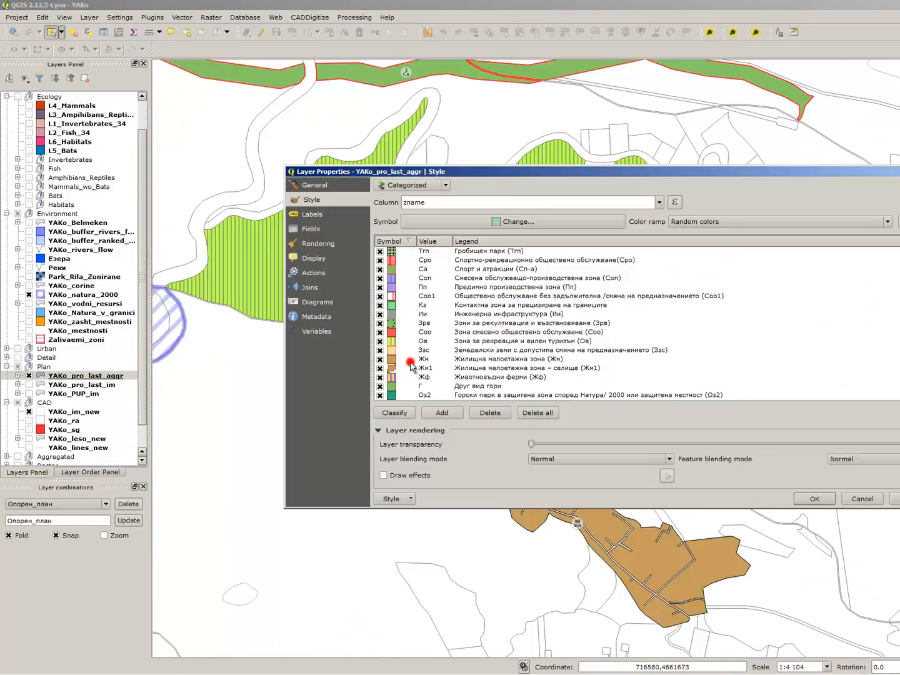
pyautogui.click(408, 264)
pyautogui.scroll(-1, 421, 281)
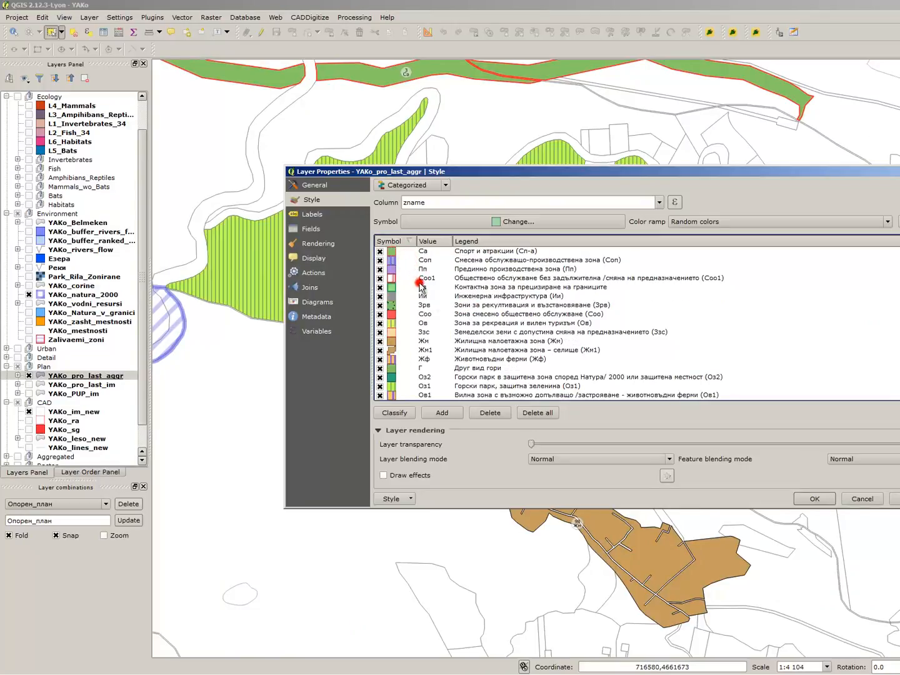
pyautogui.scroll(1, 441, 323)
pyautogui.scroll(-1, 441, 325)
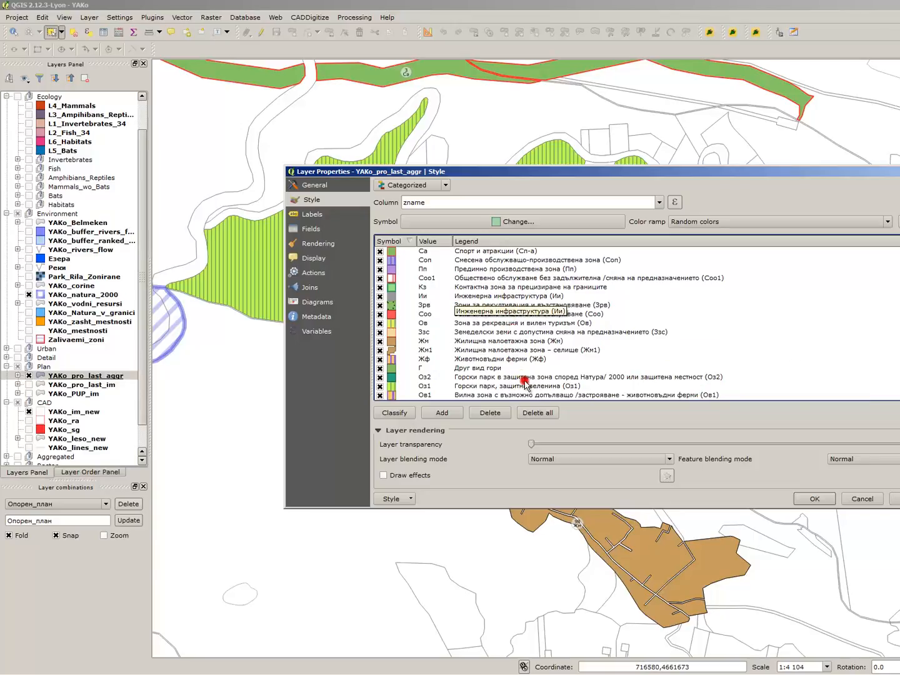
pyautogui.click(534, 313)
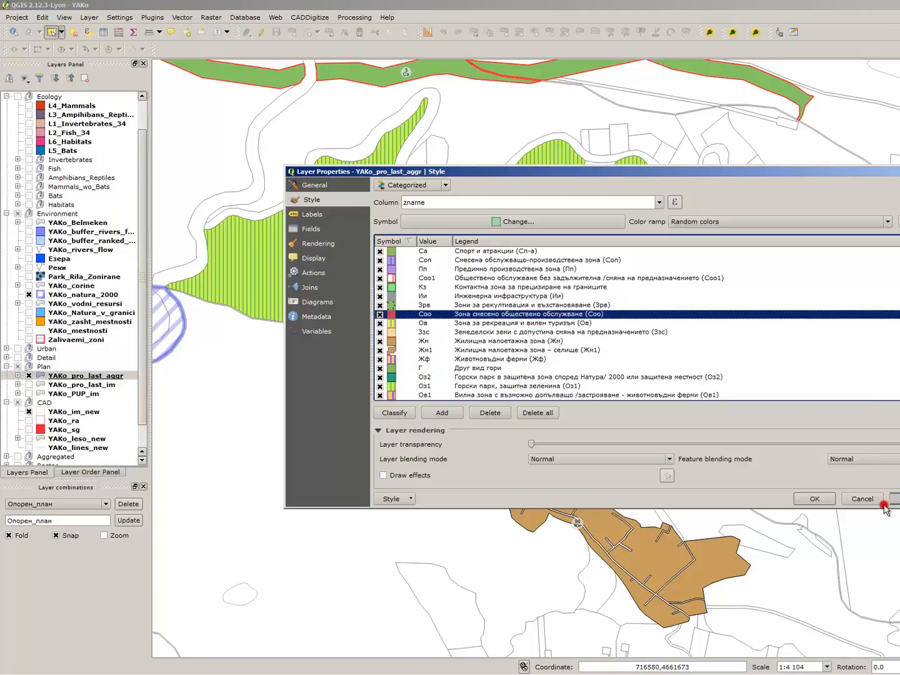
pyautogui.click(851, 498)
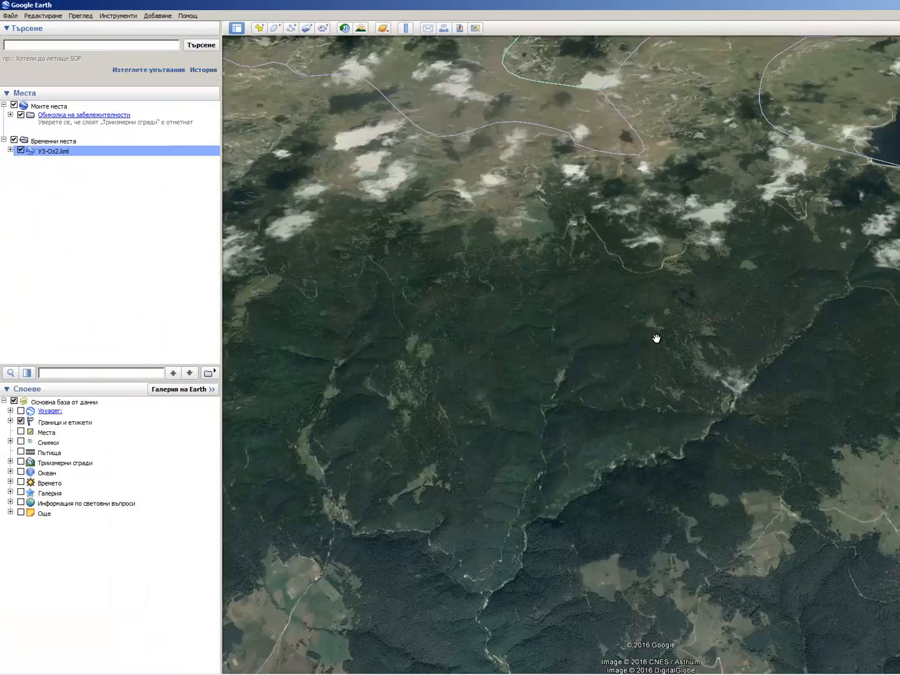
# Switch back to QGIS and open the export settings for saving the YAKo_pro_last_aggr layer as a new vector file
pyautogui.hotkey('alt', 'Tab')
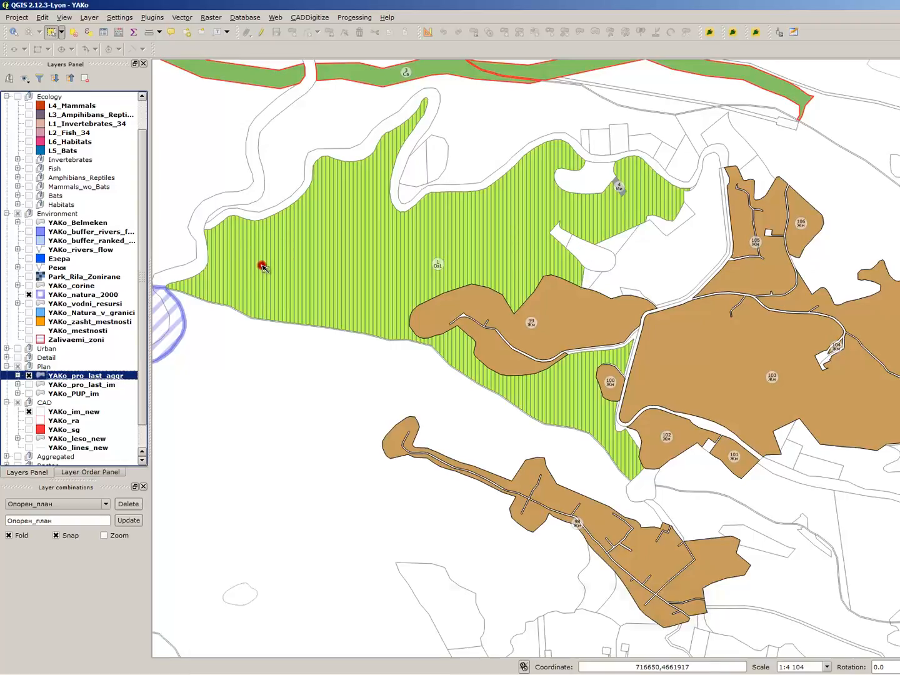
pyautogui.hotkey('ctrl', 'alt', 'a')
pyautogui.hotkey('ctrl', 'shift', "'")
pyautogui.click(18, 374)
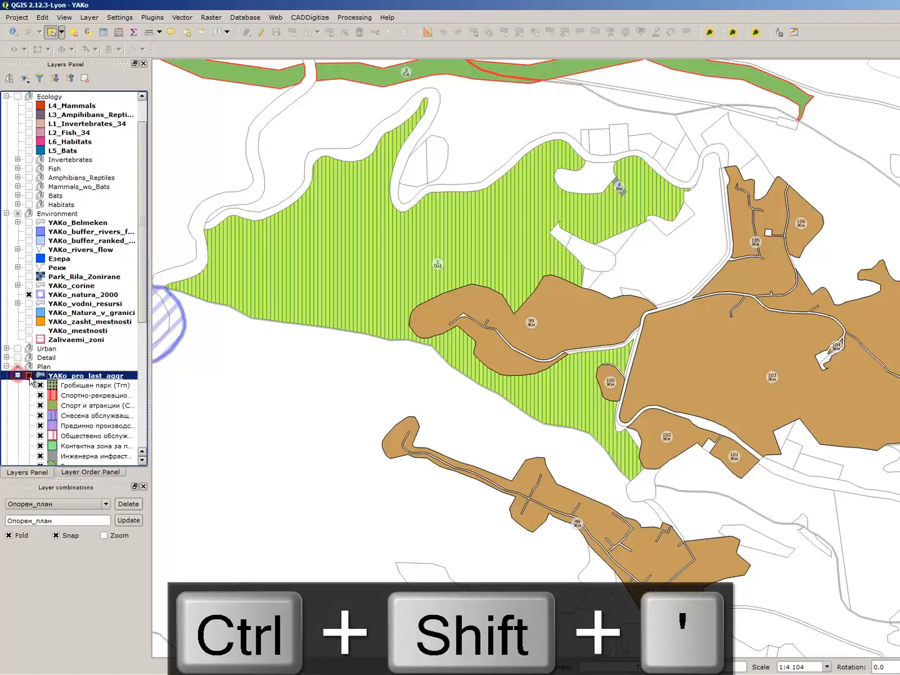
pyautogui.click(18, 376)
pyautogui.rightClick(73, 377)
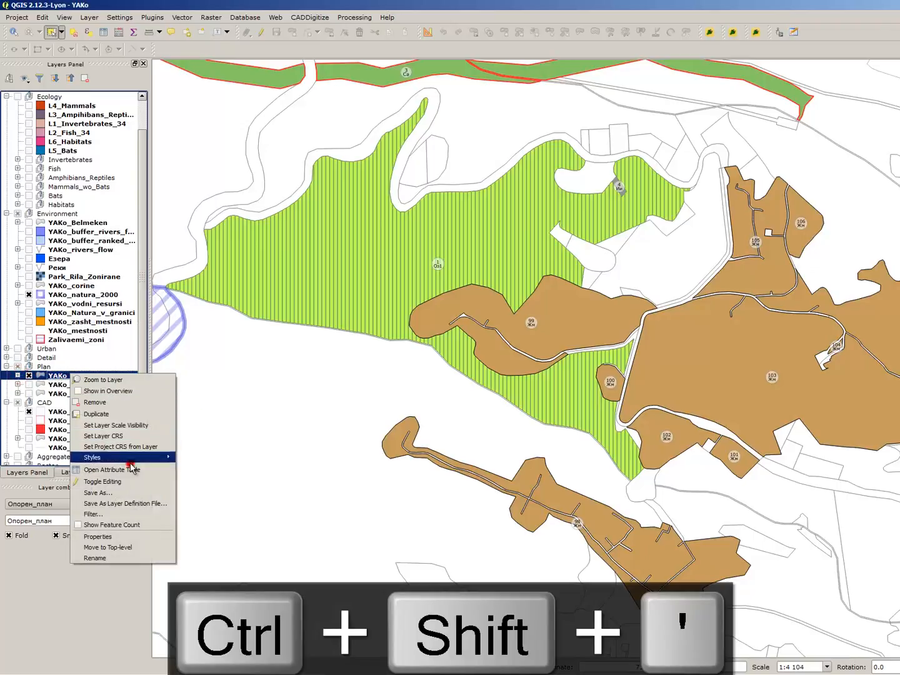
pyautogui.click(123, 493)
# Look through the available export formats and choose Keyhole Markup Language [KML]
pyautogui.click(500, 182)
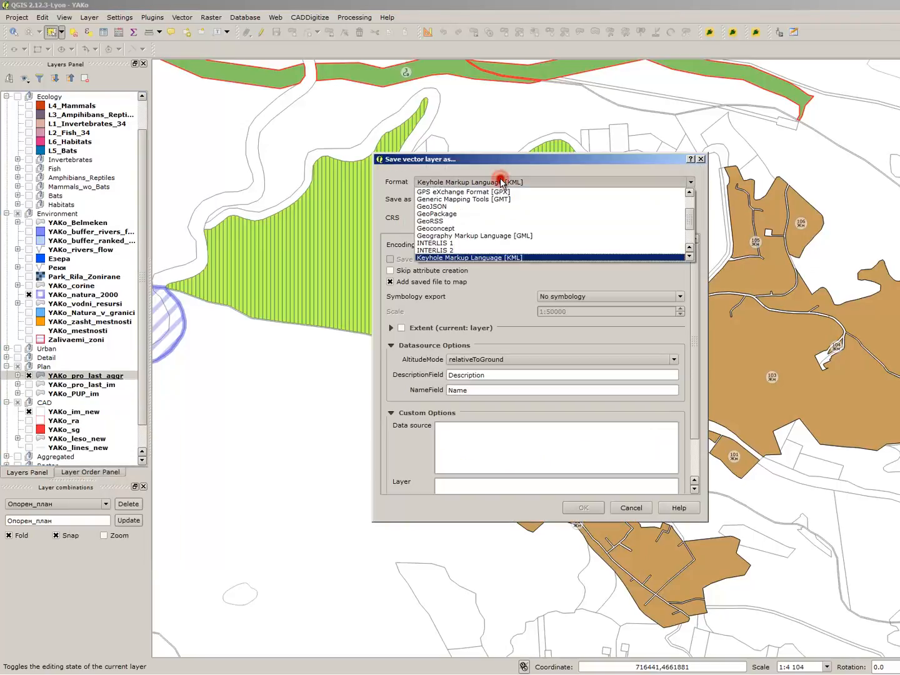
pyautogui.click(500, 182)
pyautogui.click(500, 182)
pyautogui.scroll(2, 502, 206)
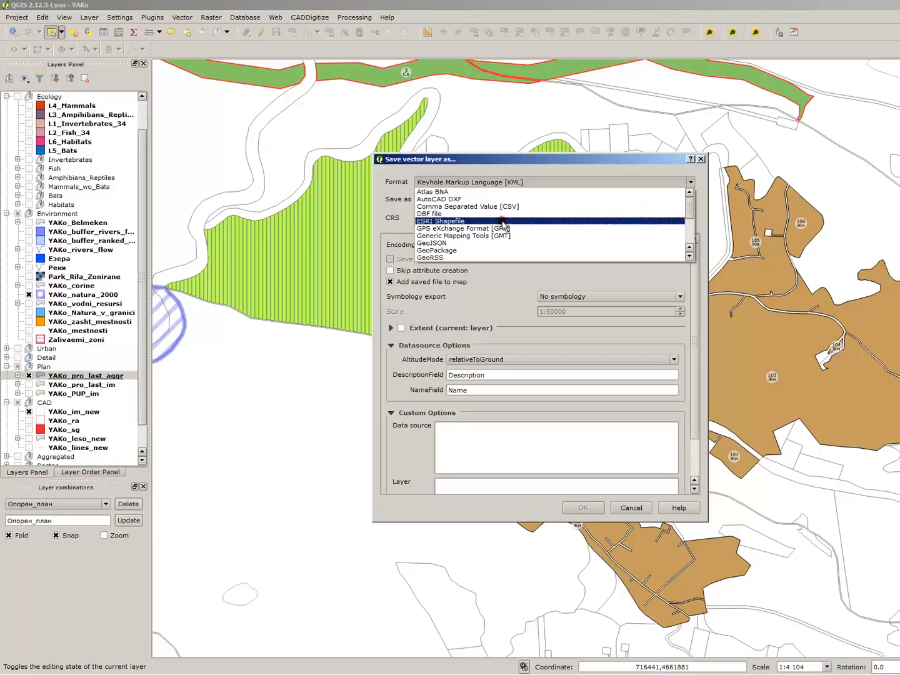
pyautogui.scroll(-1, 491, 234)
pyautogui.scroll(-2, 489, 233)
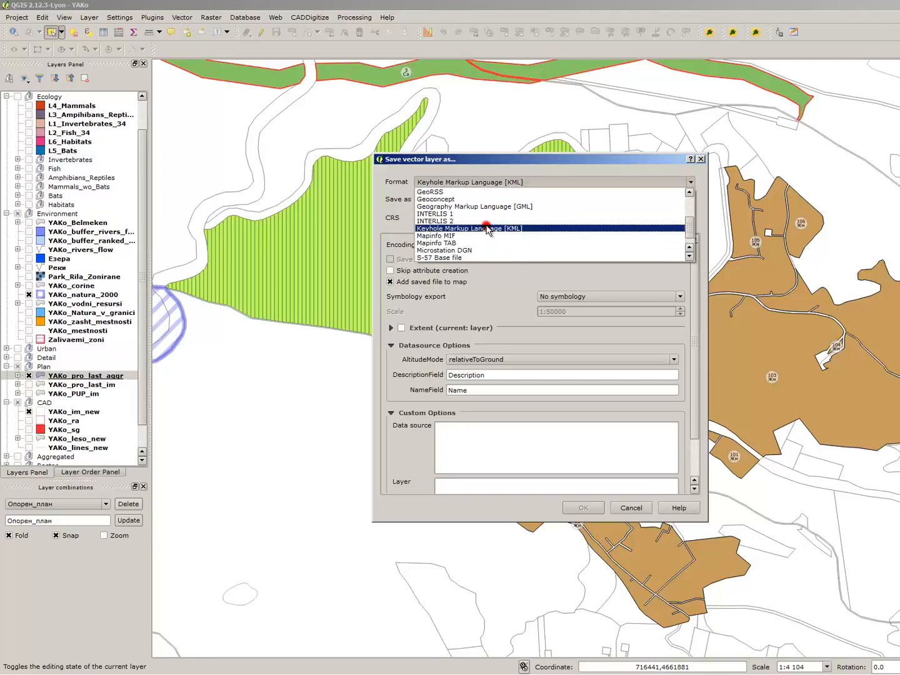
pyautogui.scroll(3, 490, 224)
pyautogui.scroll(-1, 493, 216)
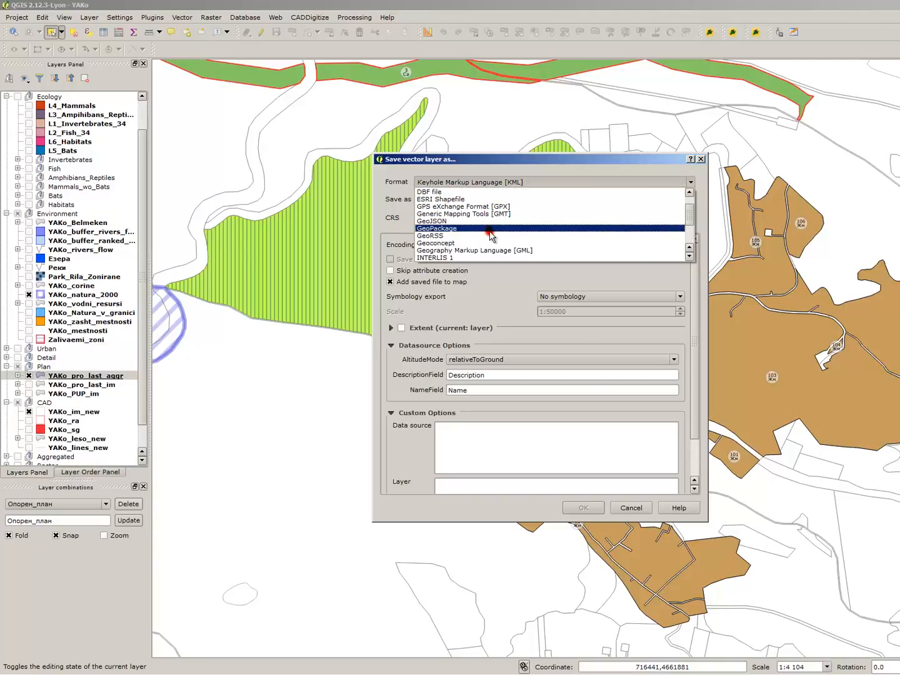
pyautogui.scroll(-1, 505, 242)
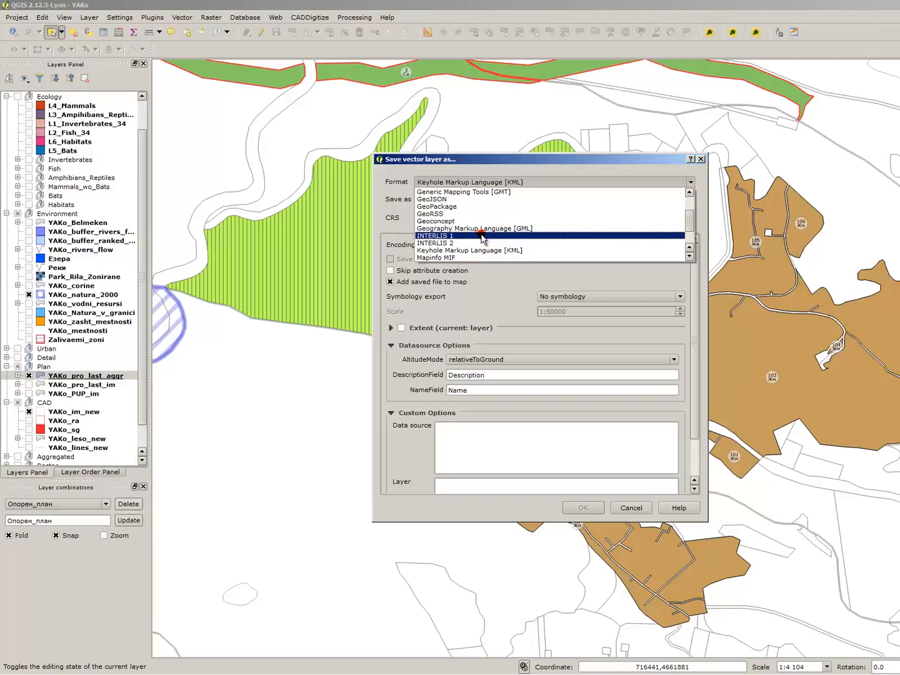
pyautogui.click(528, 250)
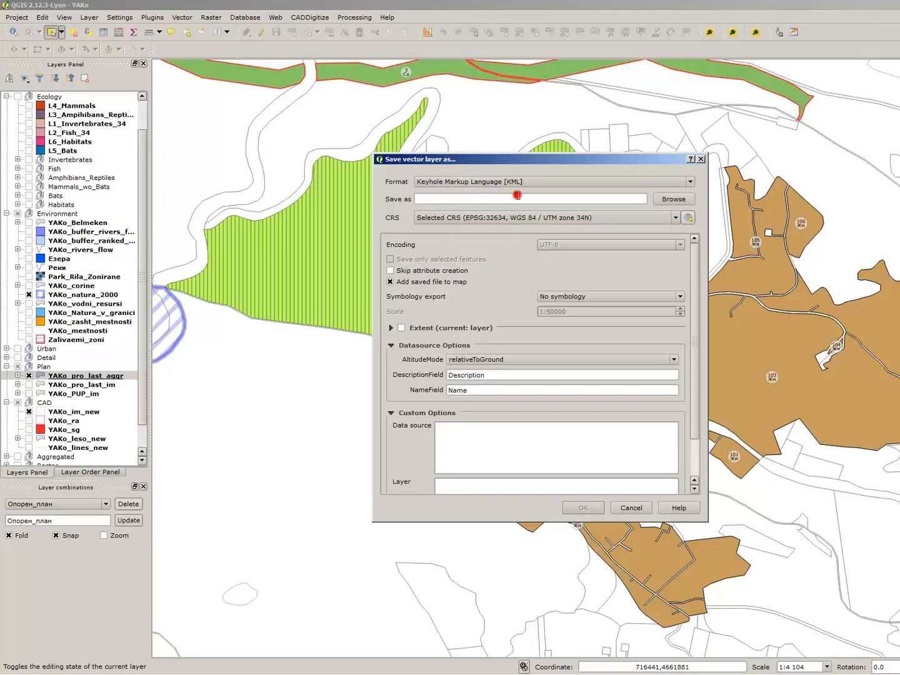
# Turn off adding the saved file to the map and keep the selected CRS EPSG:32634, WGS 84 / UTM zone 34N
pyautogui.click(459, 283)
pyautogui.click(631, 223)
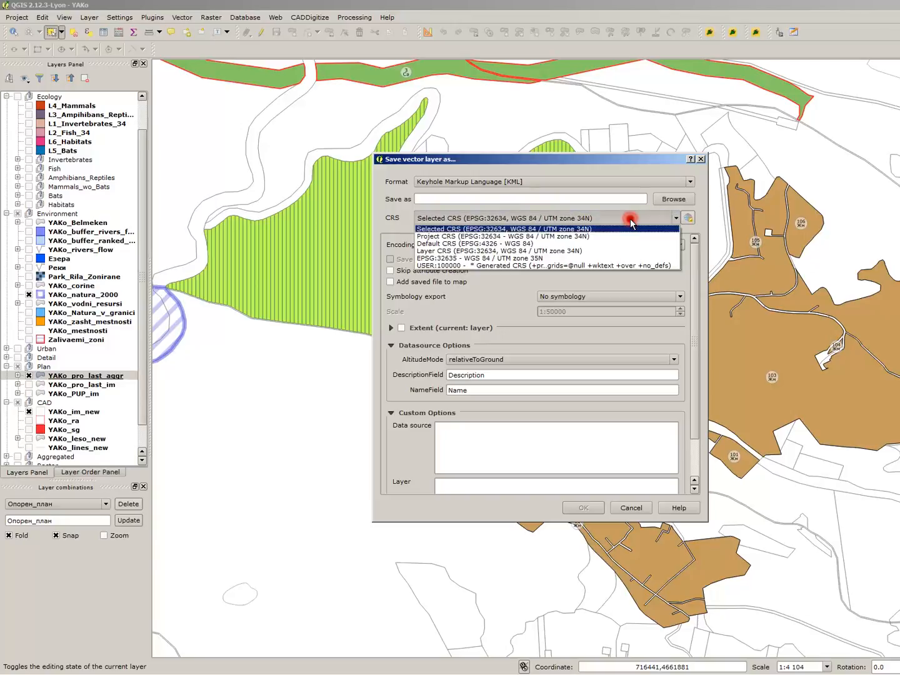
pyautogui.click(582, 221)
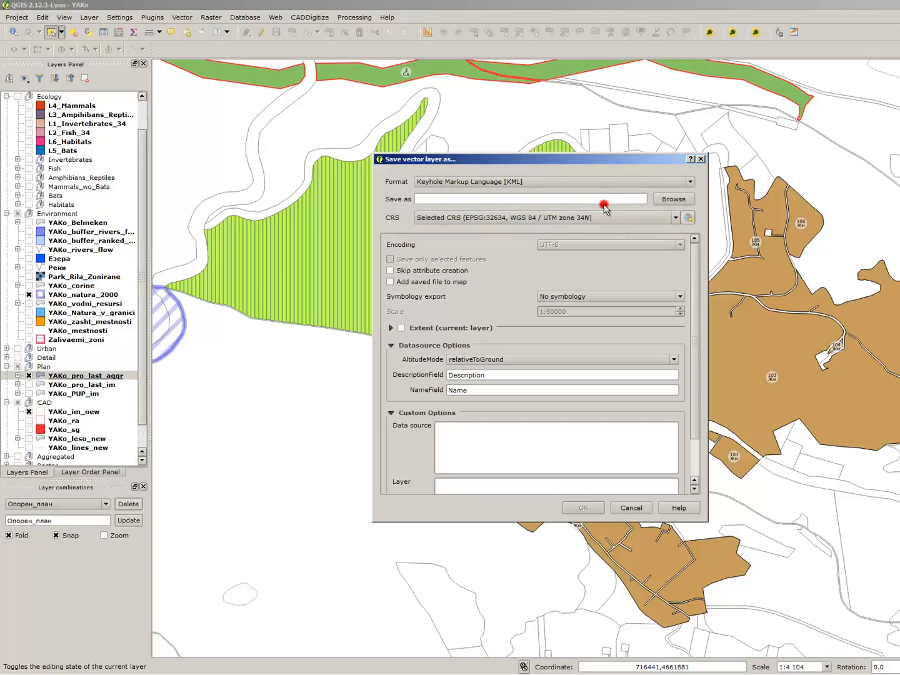
# Set the output file to Zones_all in the KML/Zones folder
pyautogui.click(655, 199)
pyautogui.click(501, 446)
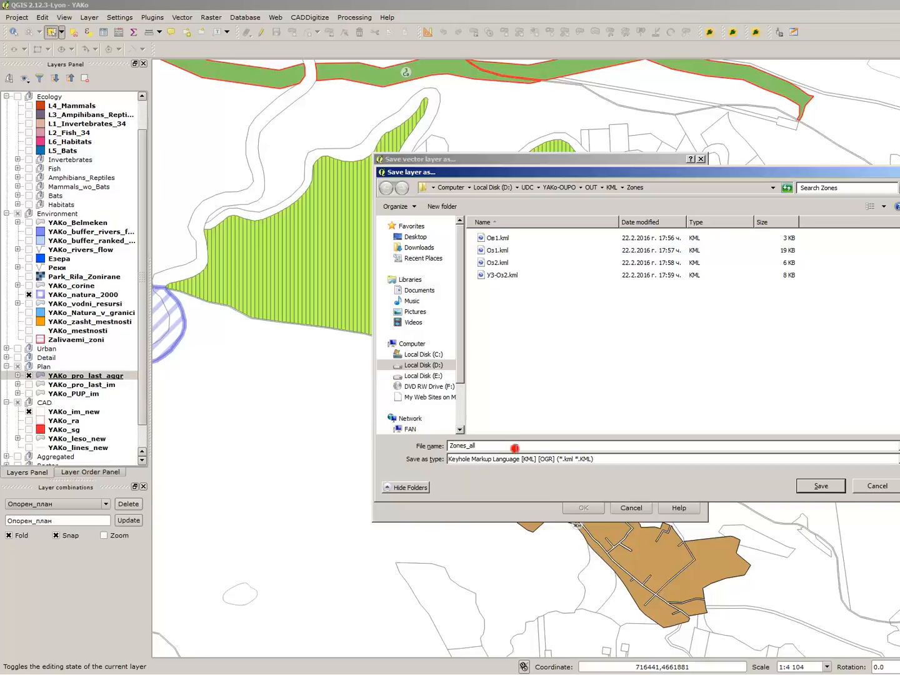
pyautogui.click(821, 485)
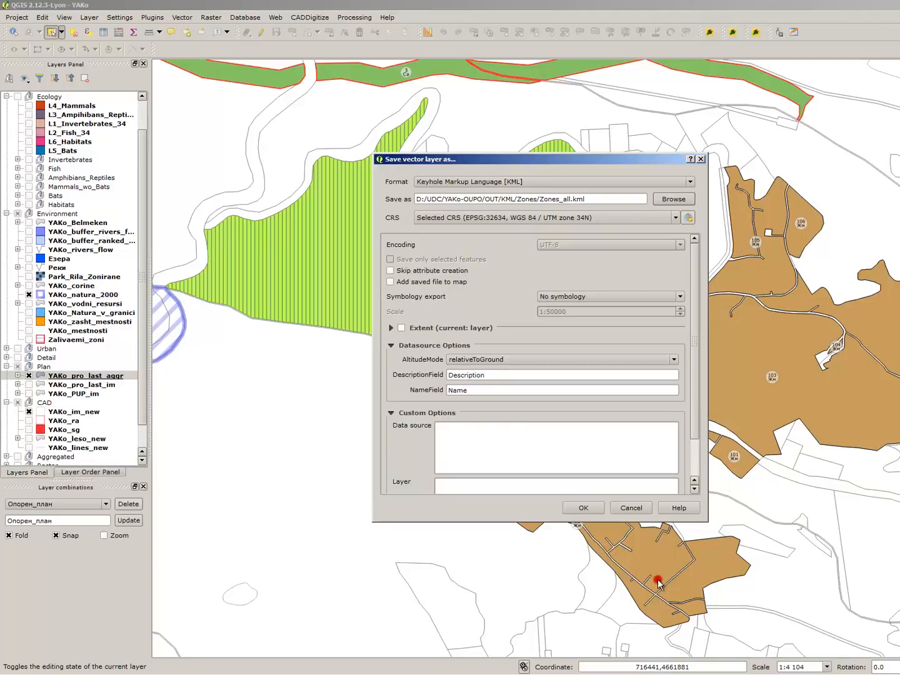
# Check the extent, datasource and custom options, keep their defaults, and export the layer to the KML file
pyautogui.click(391, 327)
pyautogui.click(391, 327)
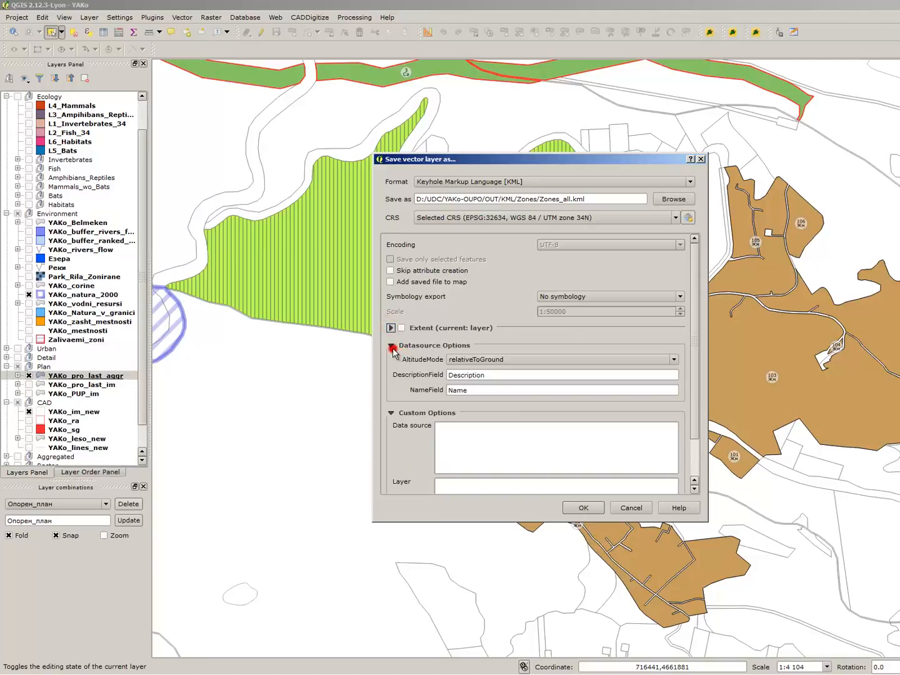
pyautogui.click(391, 346)
pyautogui.click(478, 359)
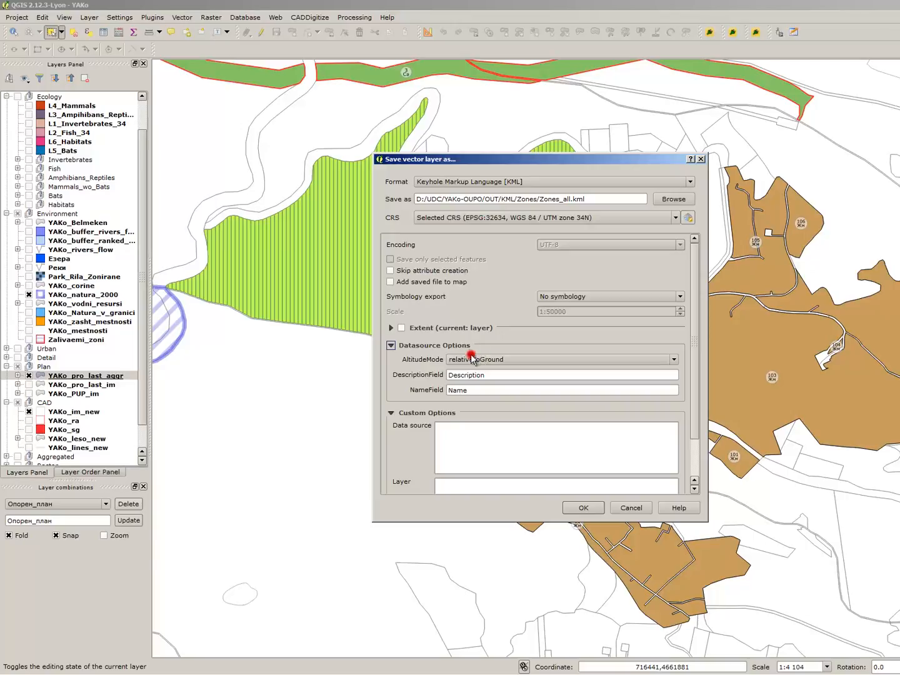
pyautogui.click(393, 412)
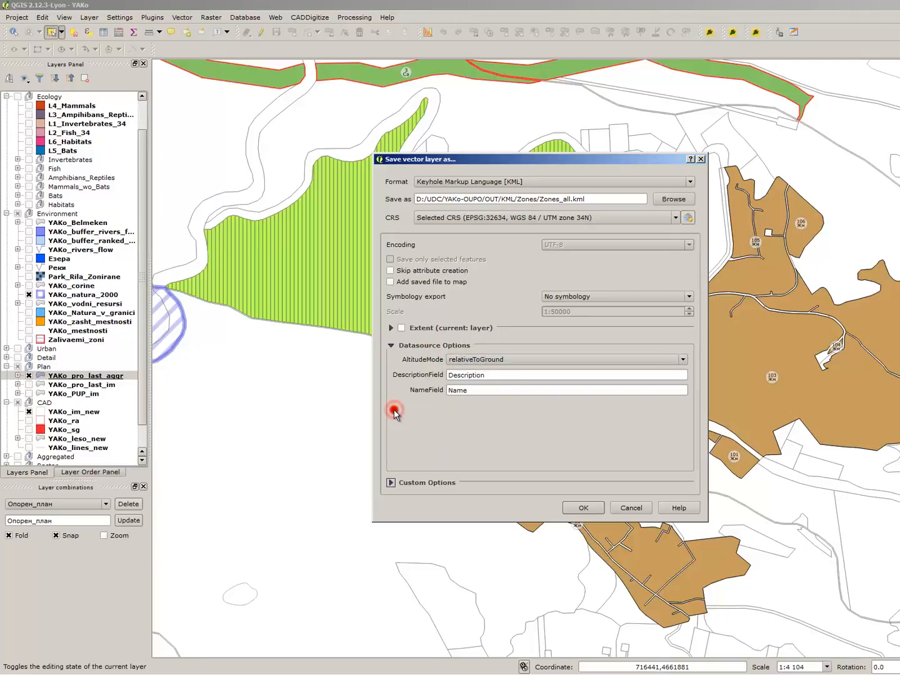
pyautogui.click(391, 482)
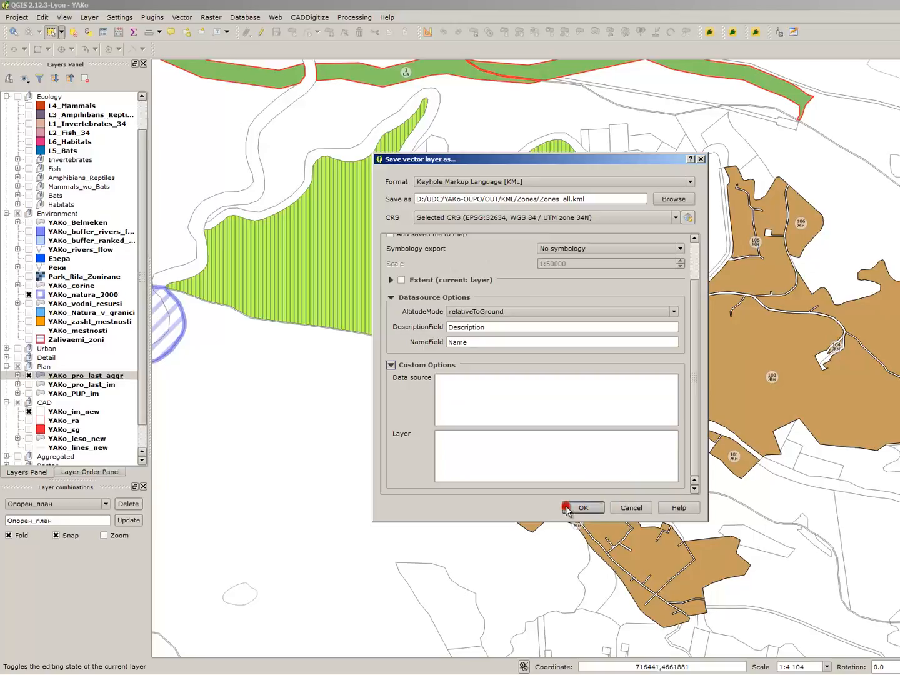
pyautogui.click(587, 506)
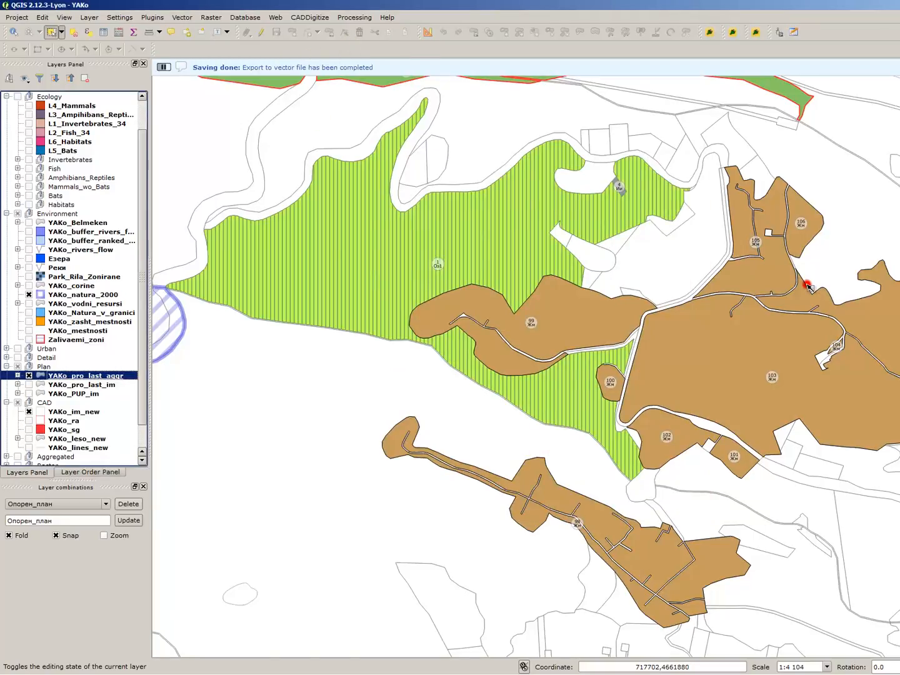
# Switch to Google Earth and open Zones_all.kml from the Zones folder
pyautogui.hotkey('alt', 'Tab')
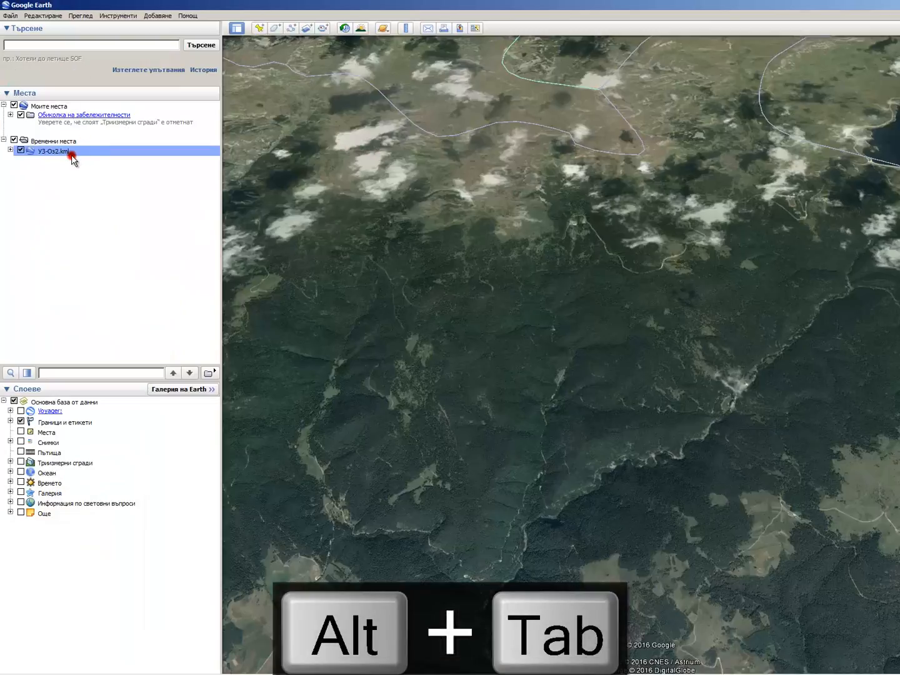
pyautogui.click(12, 8)
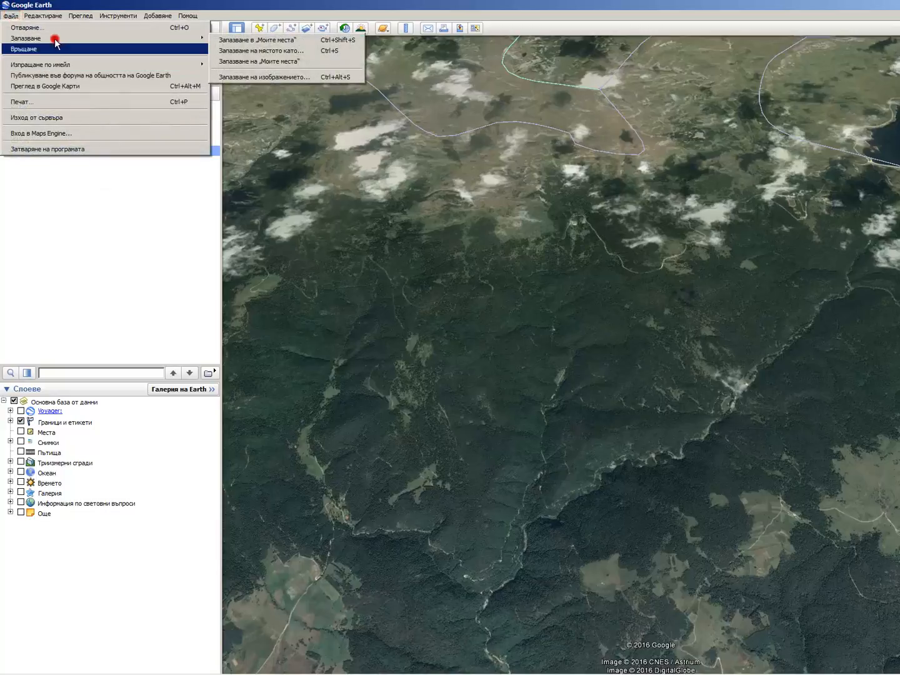
pyautogui.click(55, 28)
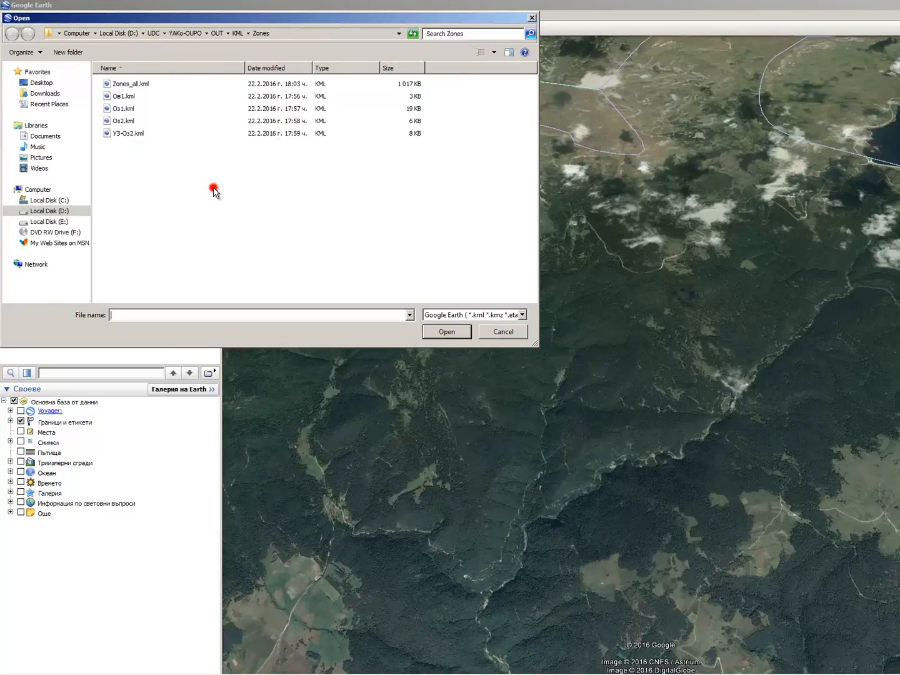
pyautogui.click(139, 133)
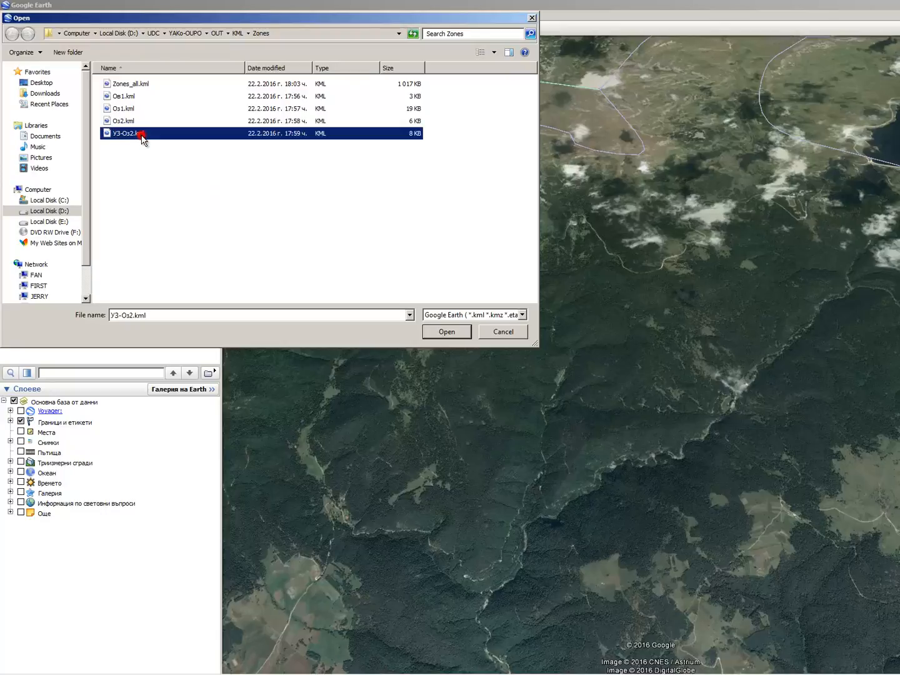
pyautogui.click(152, 82)
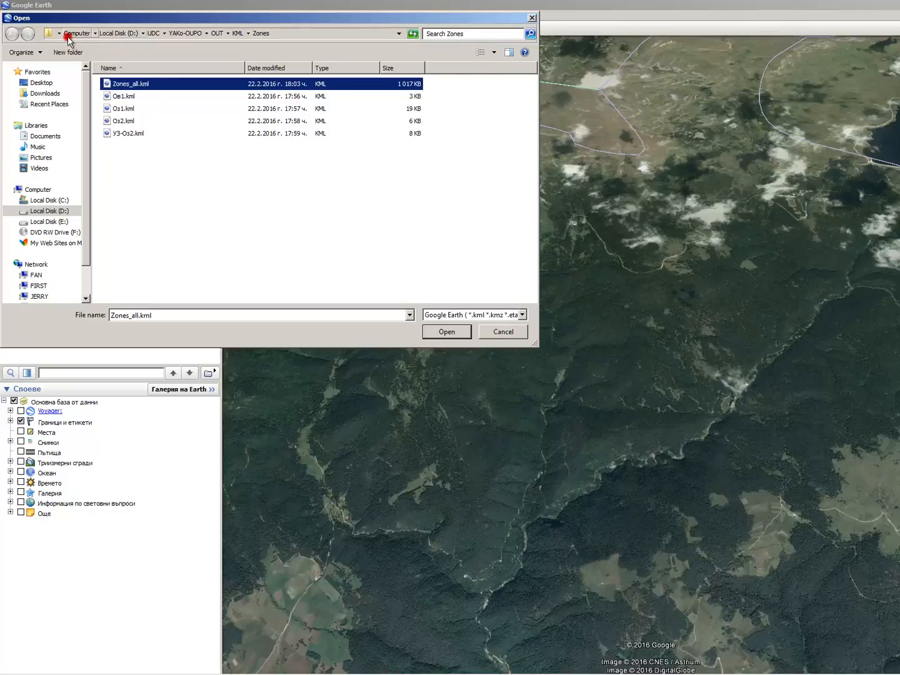
pyautogui.doubleClick(145, 84)
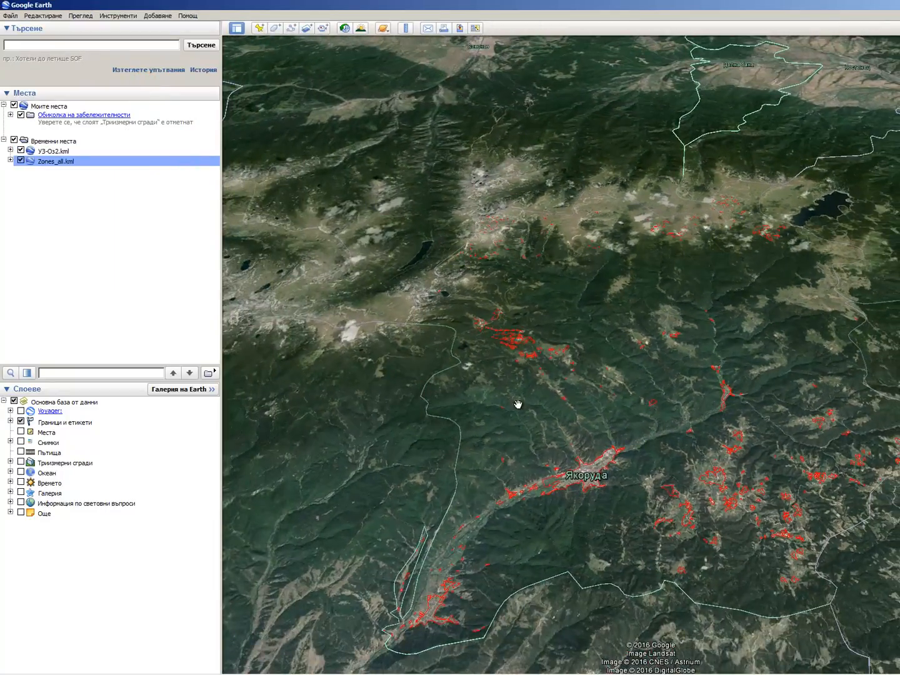
# Compare the zones on the QGIS map with the imported zone outlines in Google Earth
pyautogui.hotkey('alt', 'Tab')
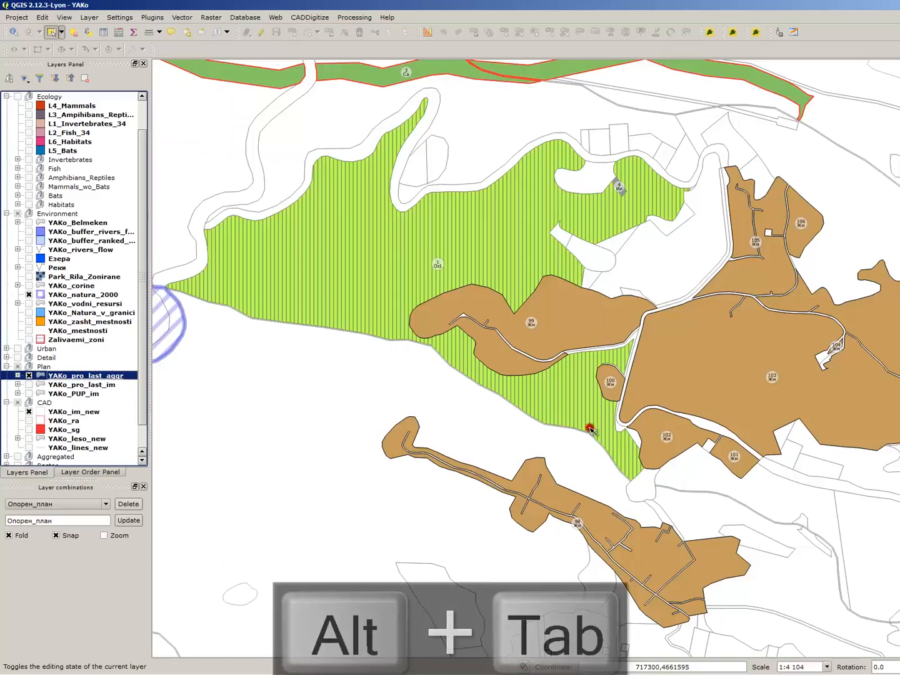
pyautogui.scroll(-2, 560, 420)
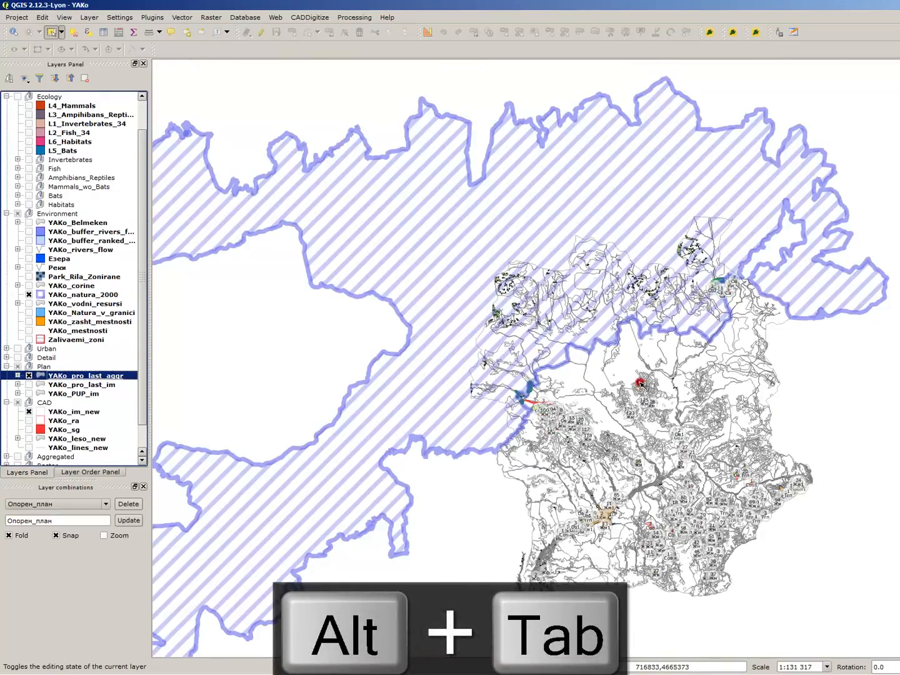
pyautogui.scroll(3, 728, 504)
pyautogui.hotkey('alt', 'Tab')
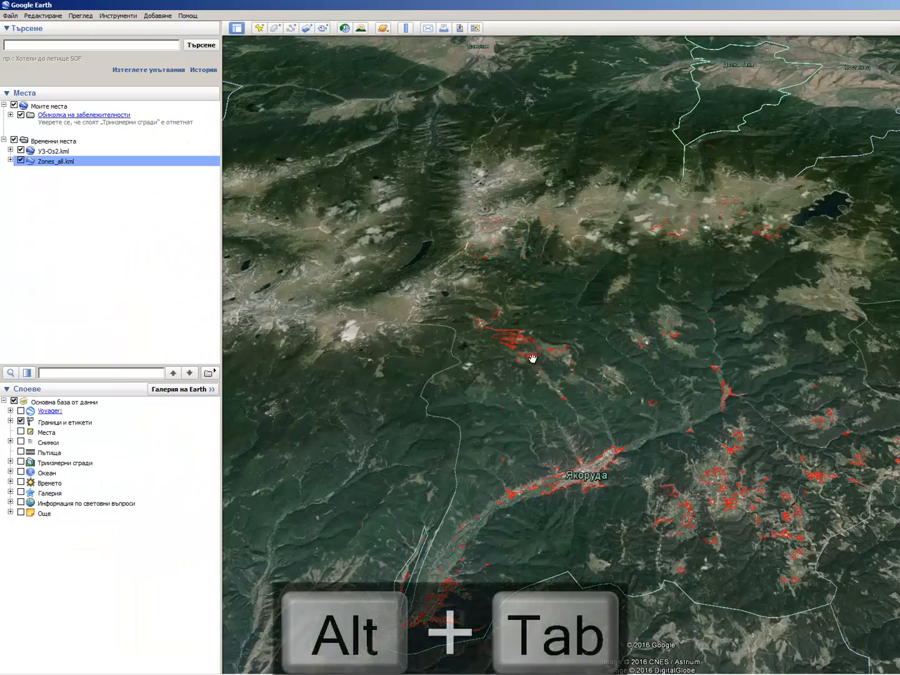
# Expand Zones_all.kml down to the individual zones in its Zones_all folder and look through the list
pyautogui.scroll(3, 529, 345)
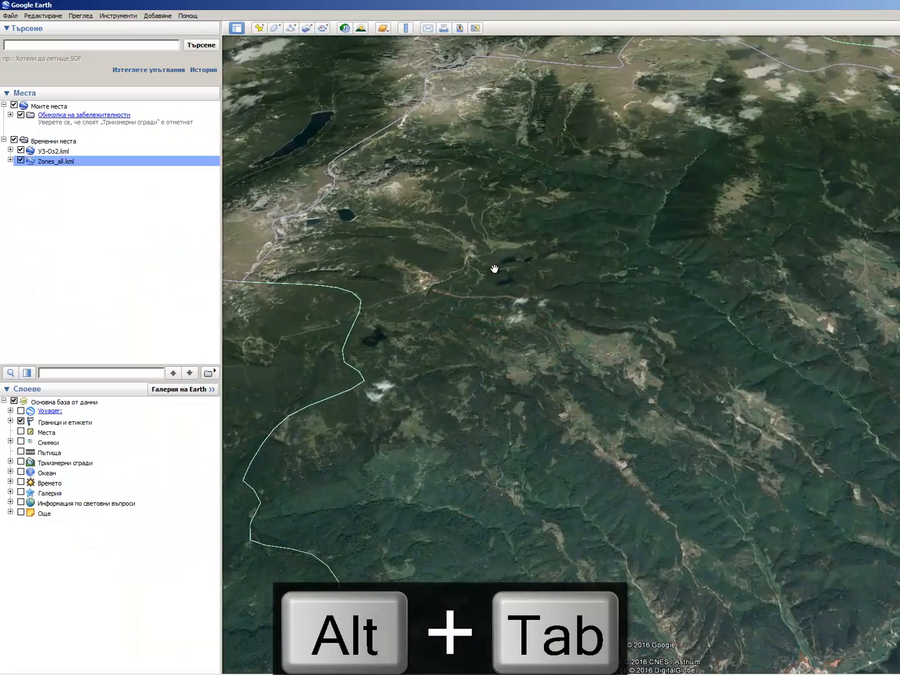
pyautogui.scroll(3, 536, 296)
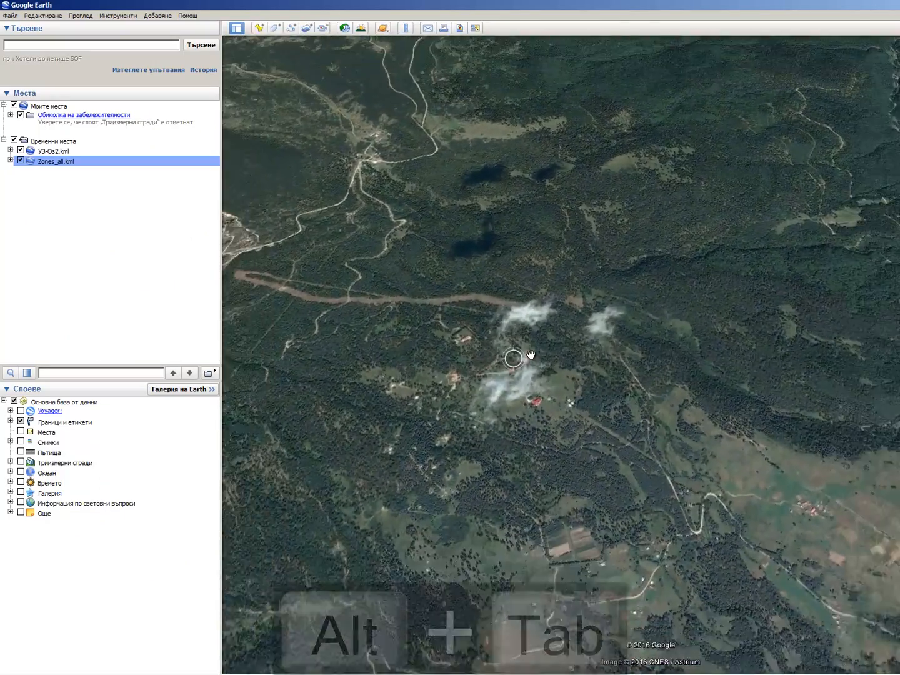
pyautogui.scroll(-6, 514, 358)
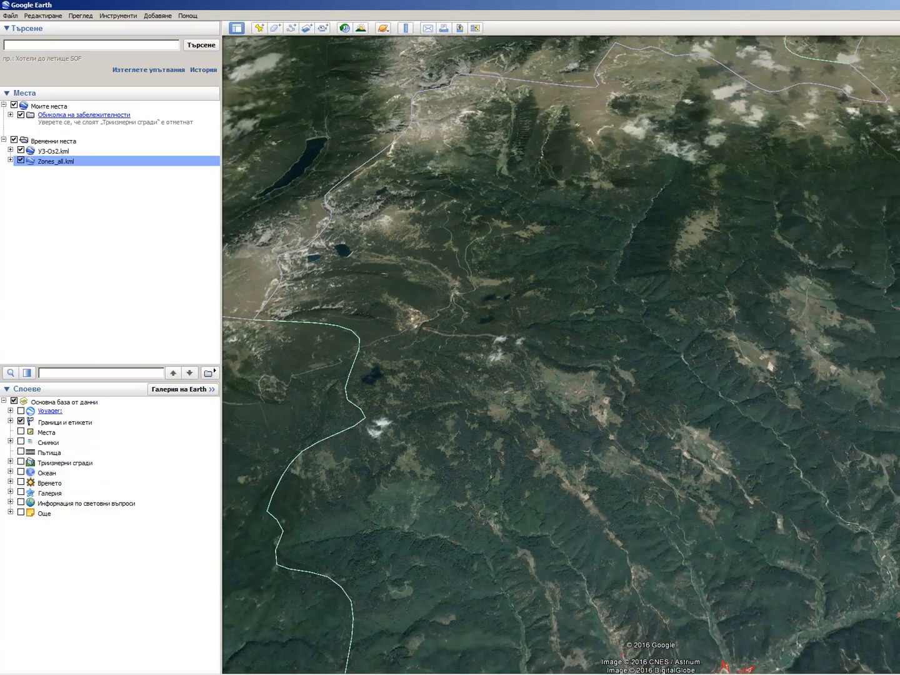
pyautogui.scroll(5, 683, 411)
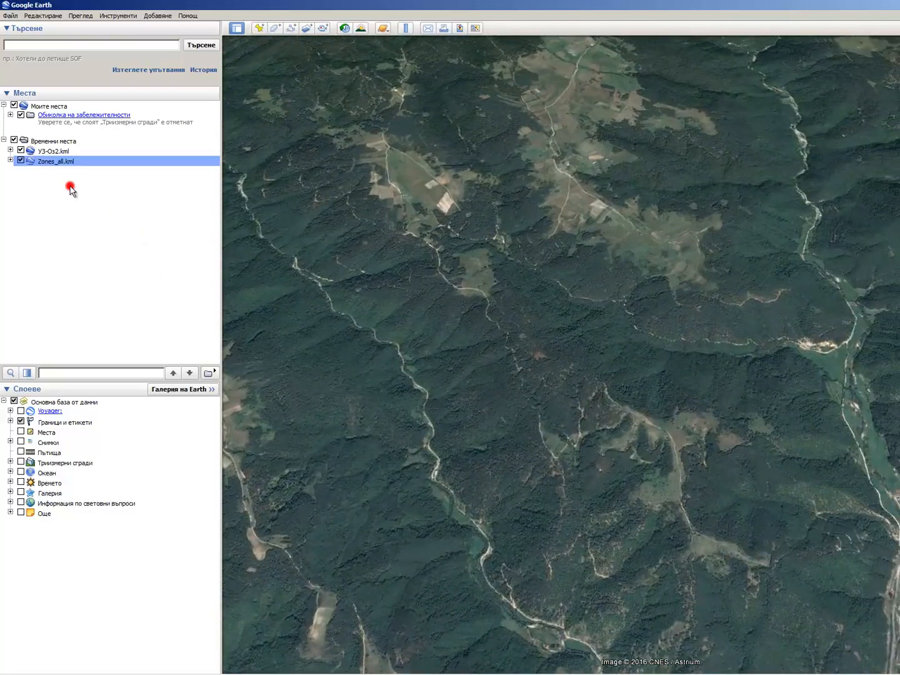
pyautogui.click(9, 161)
pyautogui.click(9, 161)
pyautogui.click(9, 160)
pyautogui.click(18, 170)
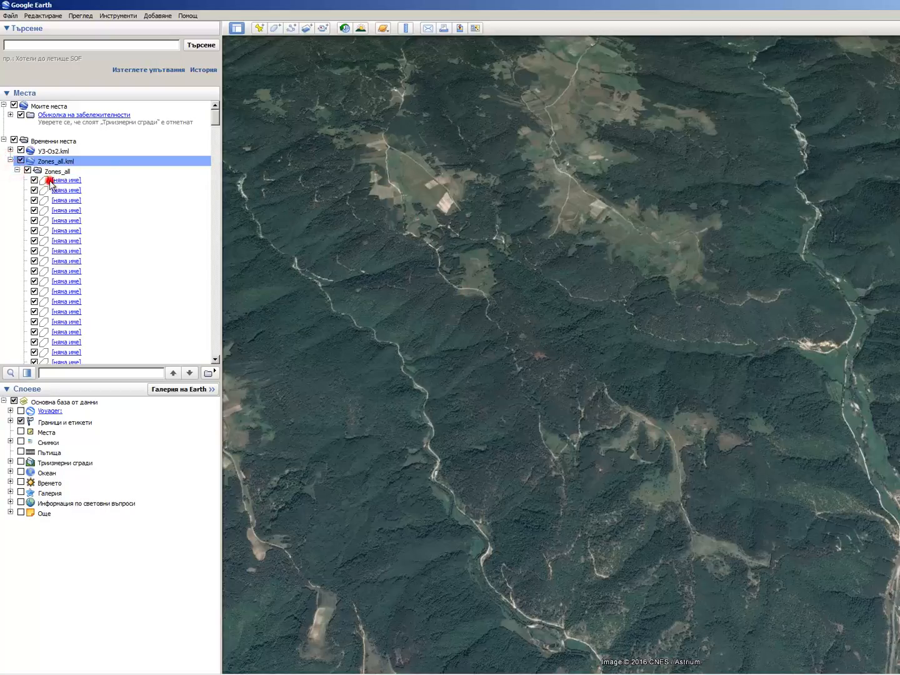
pyautogui.scroll(-3, 110, 185)
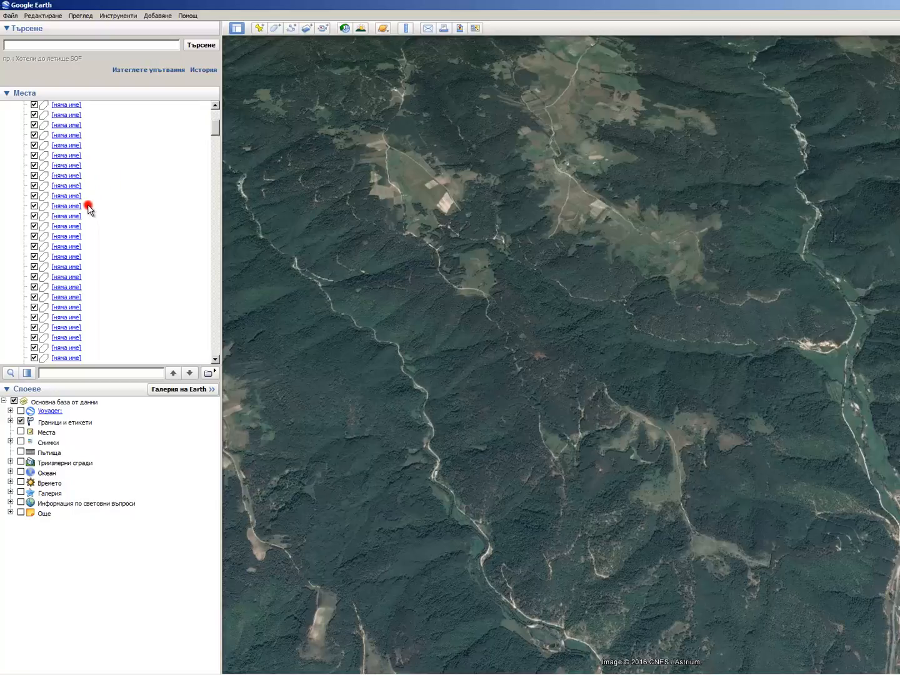
pyautogui.scroll(3, 81, 199)
pyautogui.scroll(-3, 118, 222)
pyautogui.moveTo(221, 145)
pyautogui.mouseDown()
pyautogui.moveTo(214, 265)
pyautogui.moveTo(215, 121)
pyautogui.mouseUp()
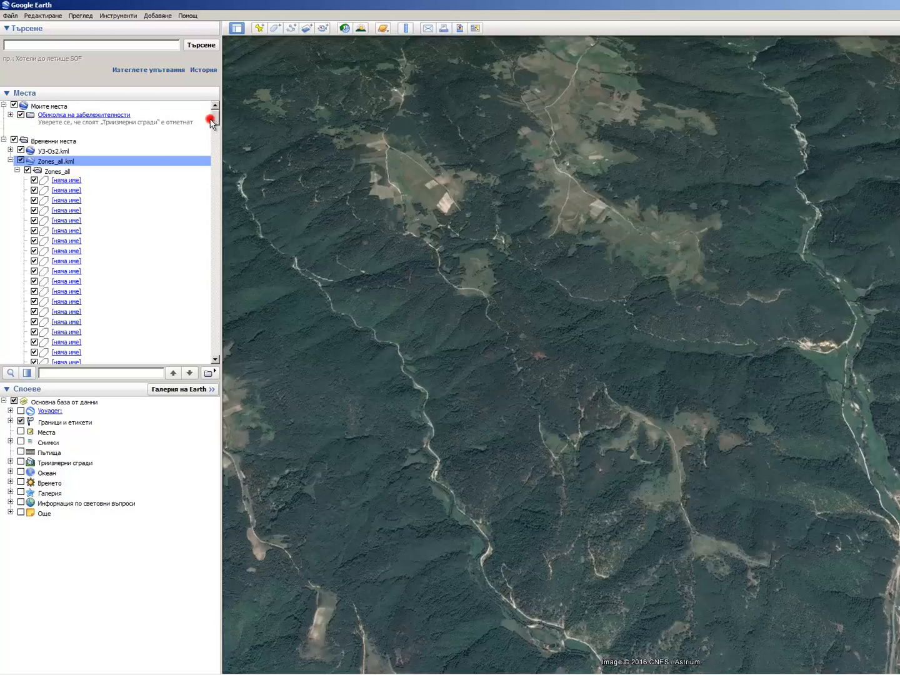
# Open the attribute balloon of the first zone in the Zones_all folder and examine the surrounding zone outlines on the map
pyautogui.click(66, 181)
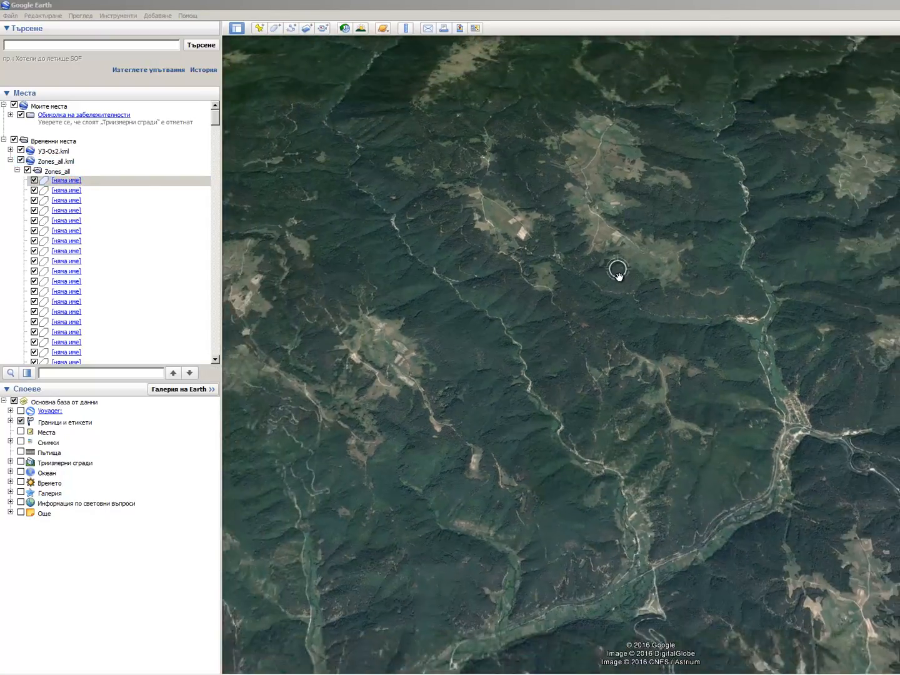
pyautogui.scroll(3, 751, 316)
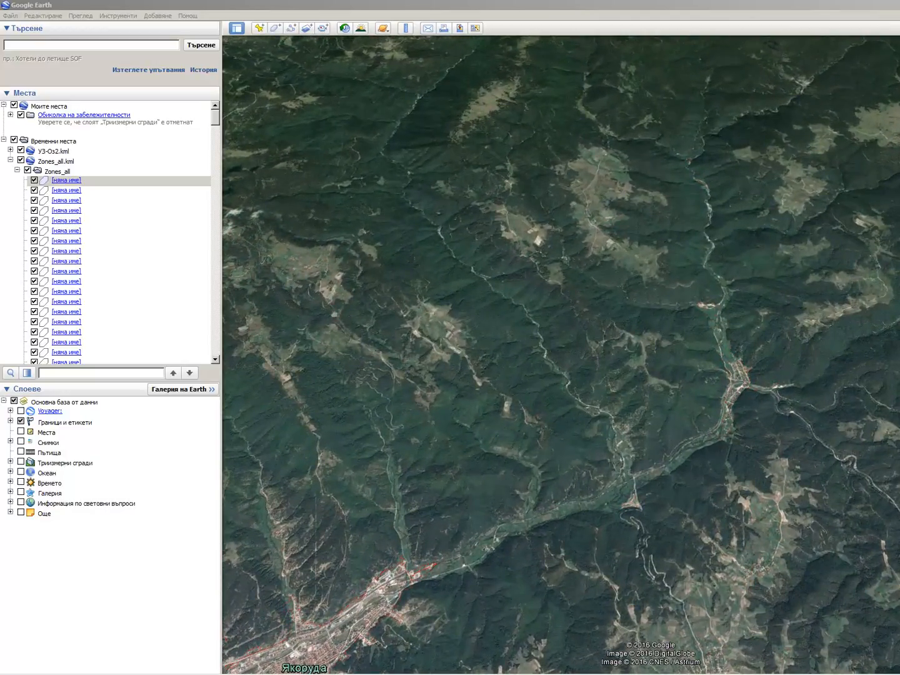
pyautogui.scroll(-5, 667, 413)
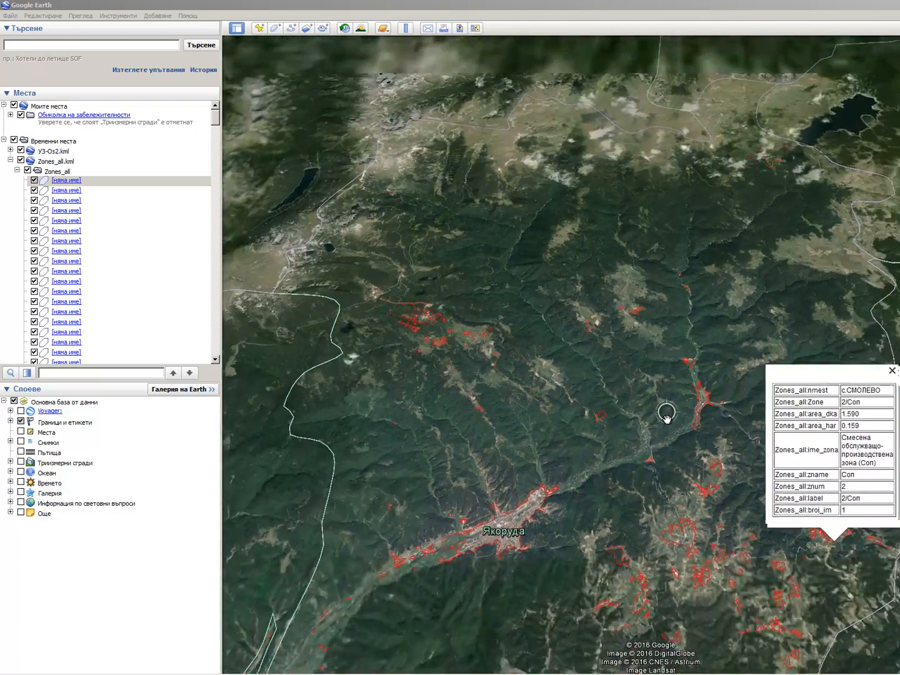
pyautogui.scroll(2, 786, 526)
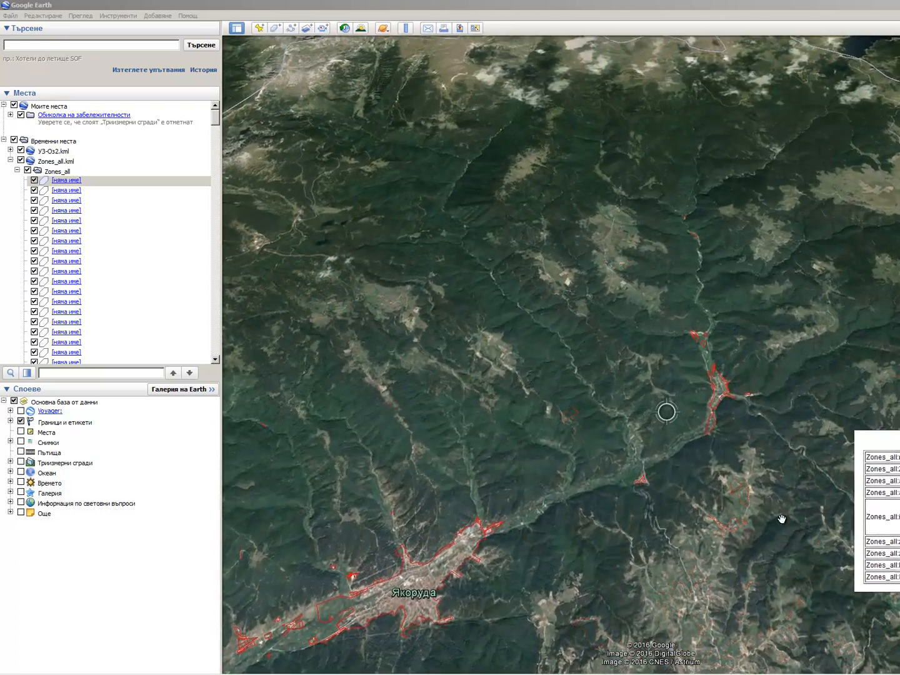
pyautogui.scroll(-4, 759, 510)
pyautogui.scroll(3, 690, 517)
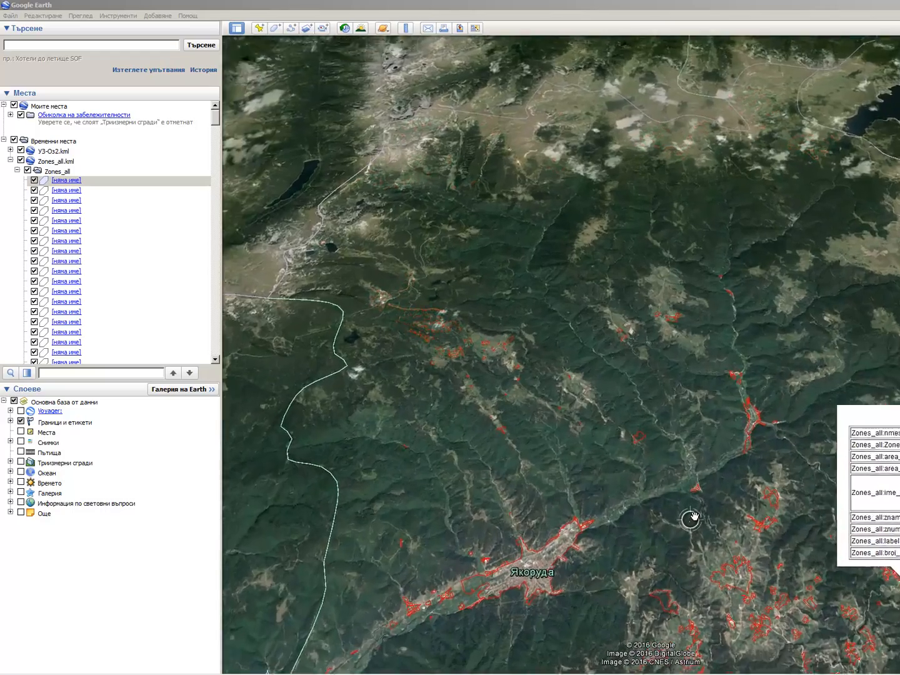
pyautogui.scroll(-3, 665, 354)
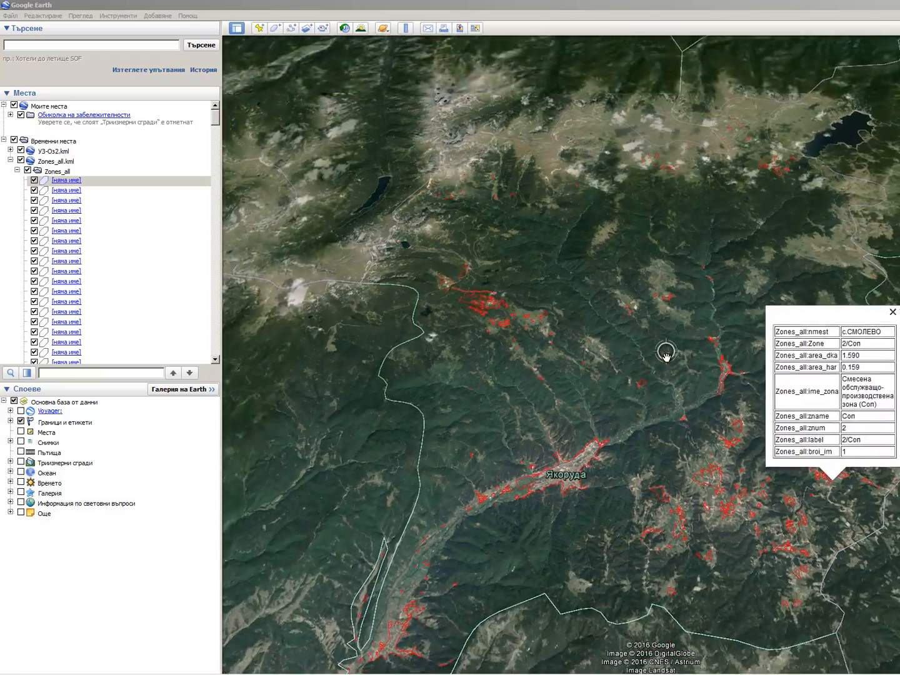
pyautogui.scroll(3, 635, 391)
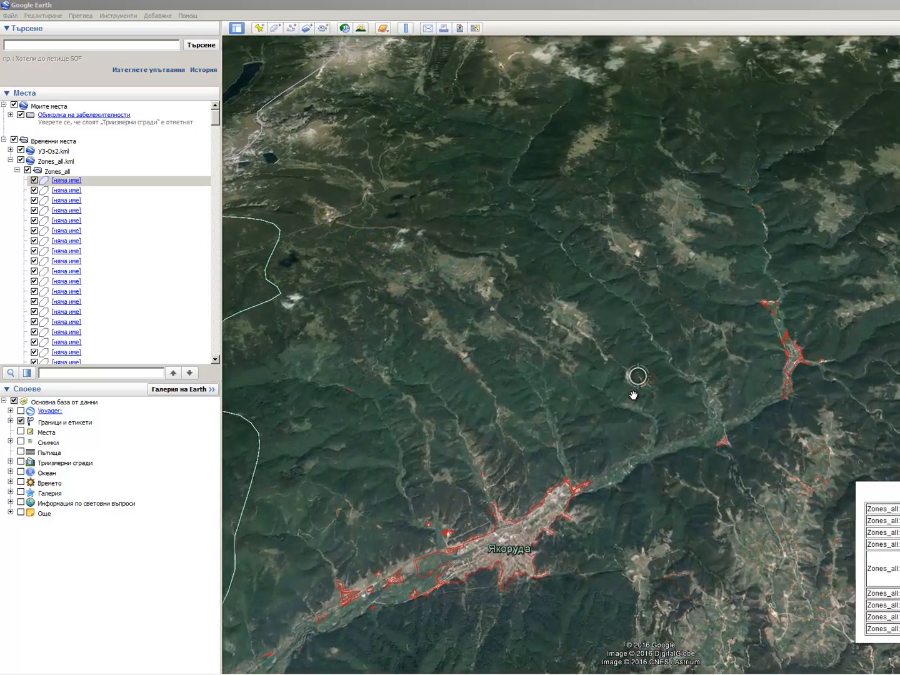
pyautogui.scroll(-4, 633, 388)
# Switch to the QGIS project YAKo and close the properties of the YAKo_pro_last_aggr layer without applying changes
pyautogui.hotkey('alt', 'Tab')
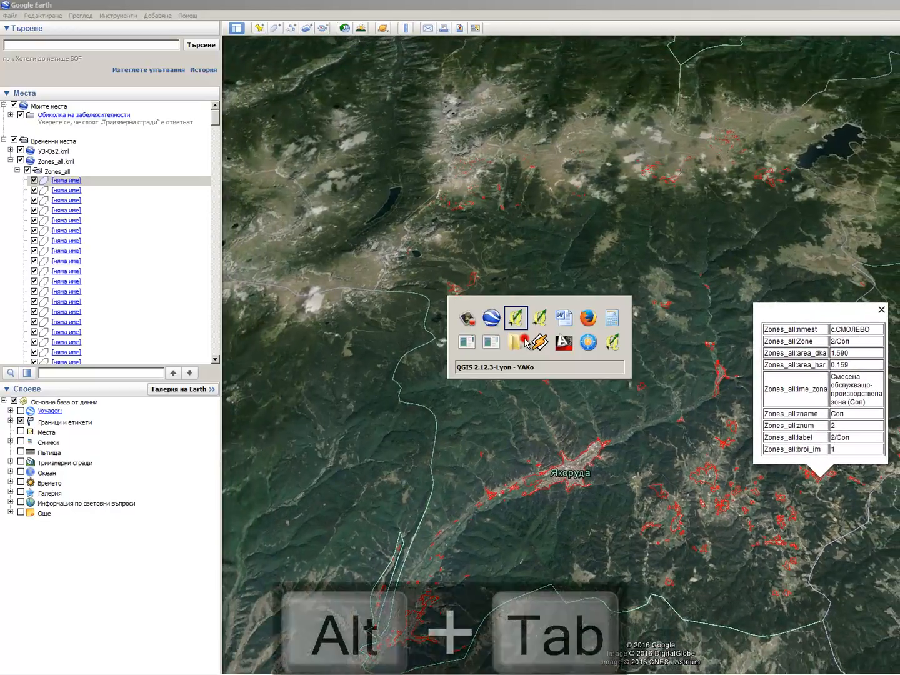
pyautogui.hotkey('alt', 'Tab')
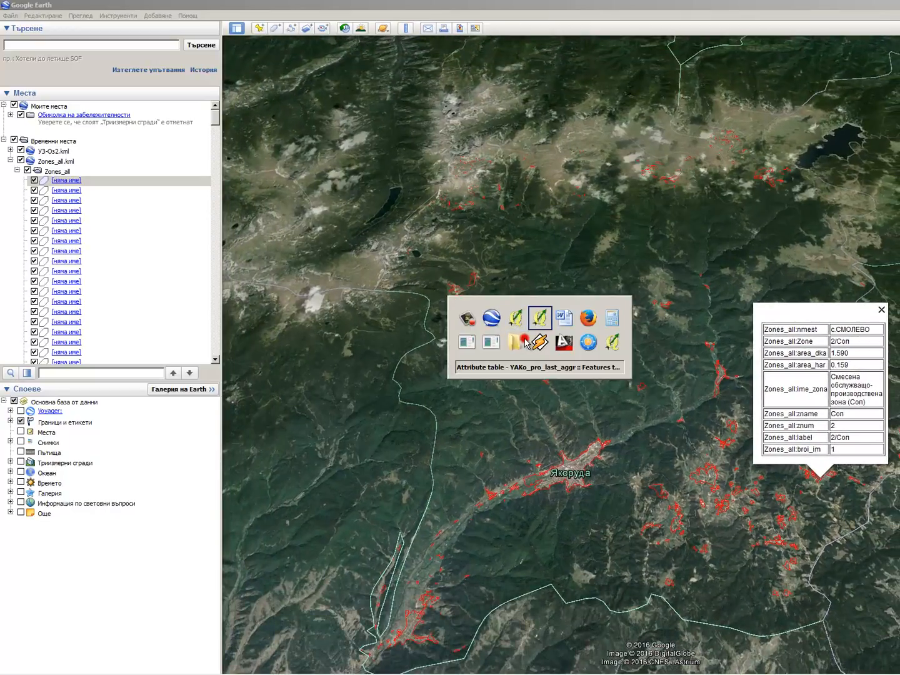
pyautogui.hotkey('alt', 'Tab')
pyautogui.hotkey('alt', 'Tab')
pyautogui.hotkey('alt', 'Tab')
pyautogui.hotkey('alt', 'Tab')
pyautogui.hotkey('alt', 'Tab')
pyautogui.hotkey('alt', 'Tab')
pyautogui.hotkey('alt', 'Tab')
pyautogui.hotkey('alt', 'Tab')
pyautogui.hotkey('alt', 'Tab')
pyautogui.hotkey('alt', 'Tab')
pyautogui.hotkey('alt', 'Tab')
pyautogui.hotkey('alt', 'Tab')
pyautogui.hotkey('alt', 'Tab')
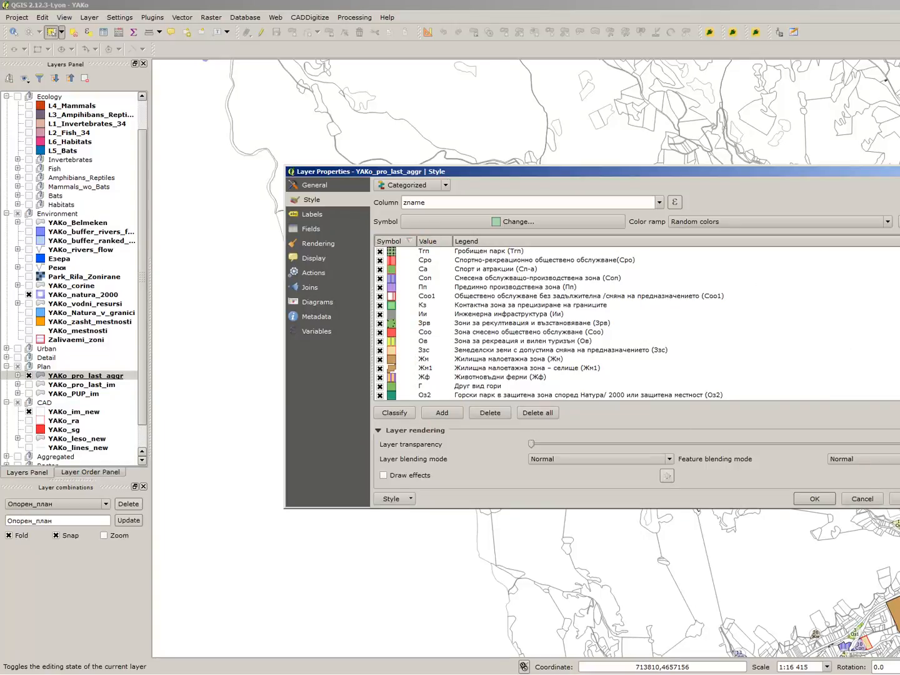
pyautogui.click(861, 504)
# Inspect the coloured zones and legend of the YAKo_pro_last_aggr layer, and open its attribute table
pyautogui.scroll(-1, 549, 349)
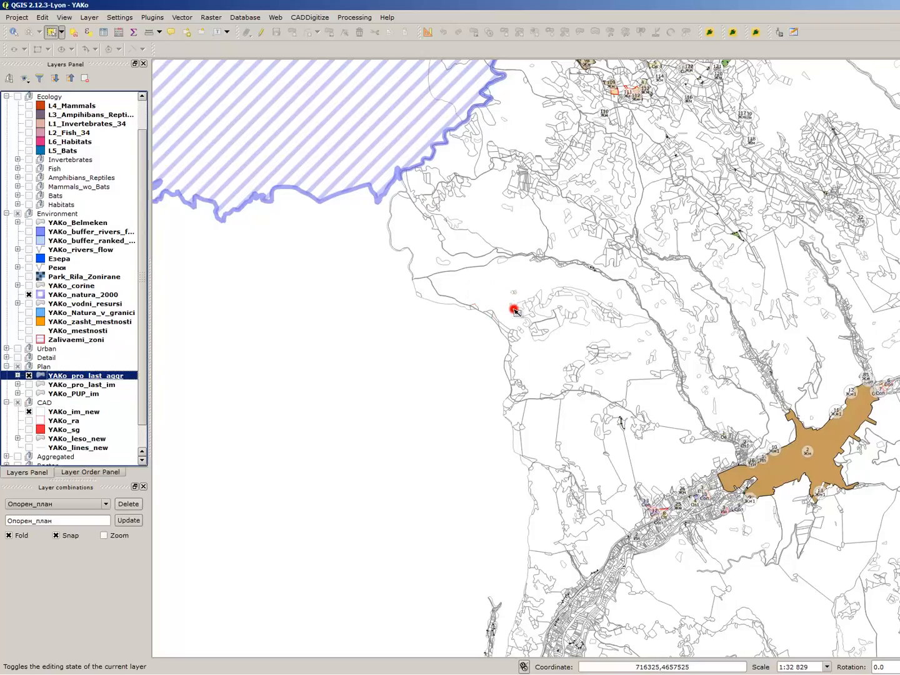
pyautogui.scroll(-1, 556, 357)
pyautogui.scroll(2, 548, 189)
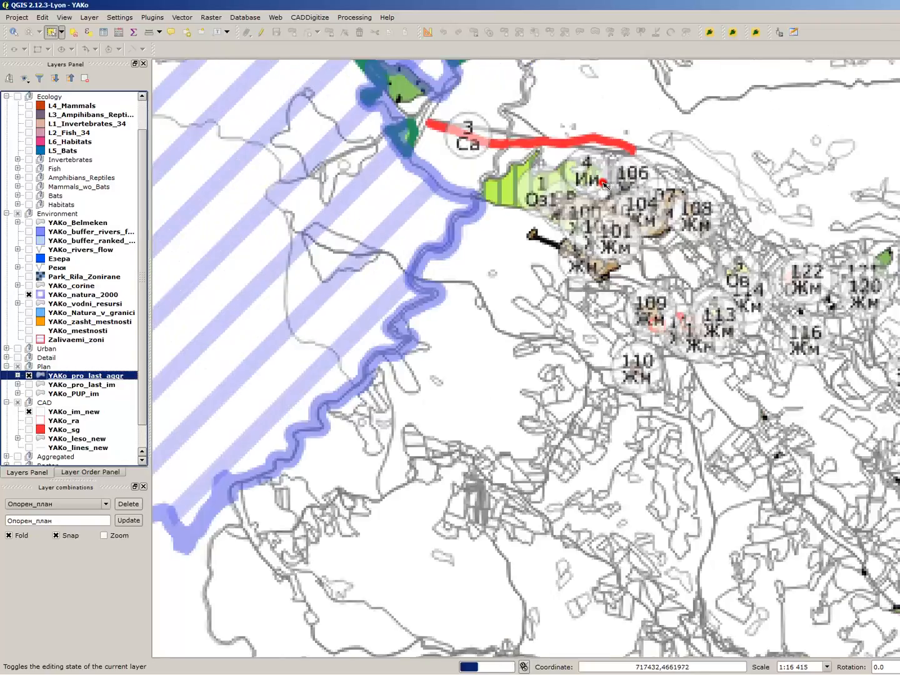
pyautogui.scroll(1, 701, 225)
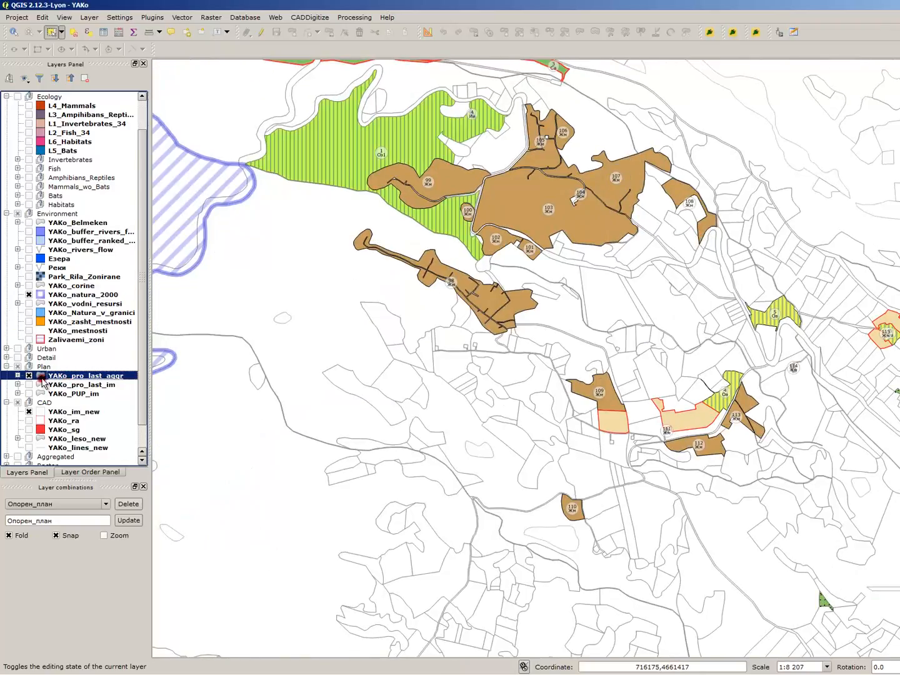
pyautogui.click(20, 374)
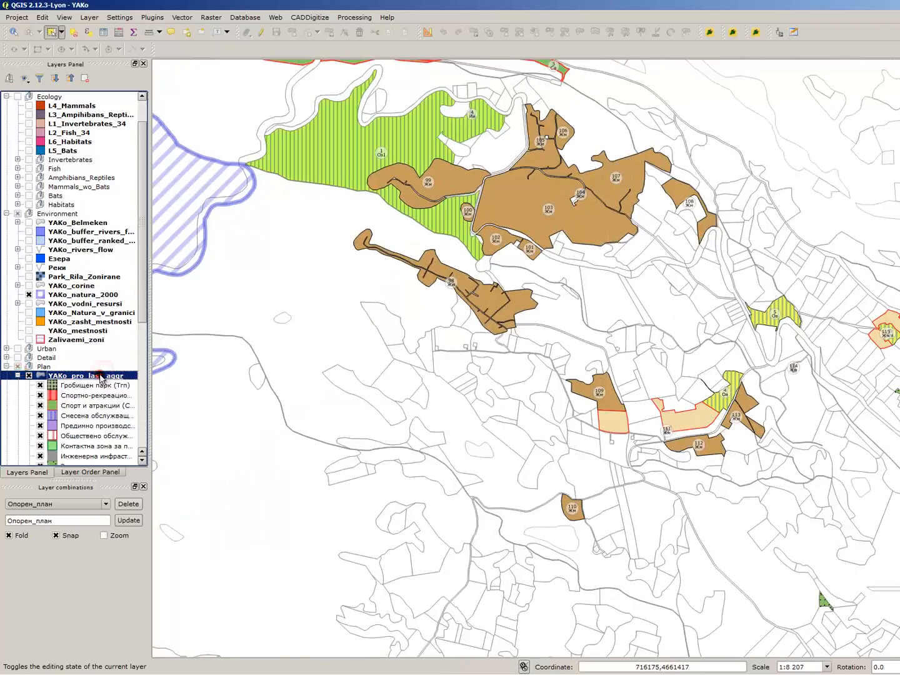
pyautogui.click(17, 375)
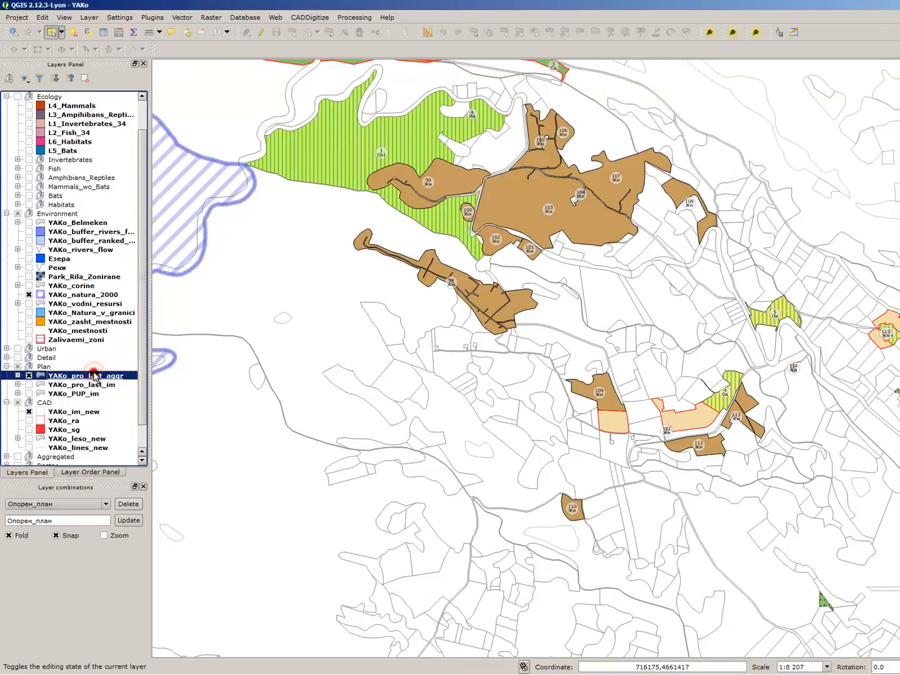
pyautogui.press('F6')
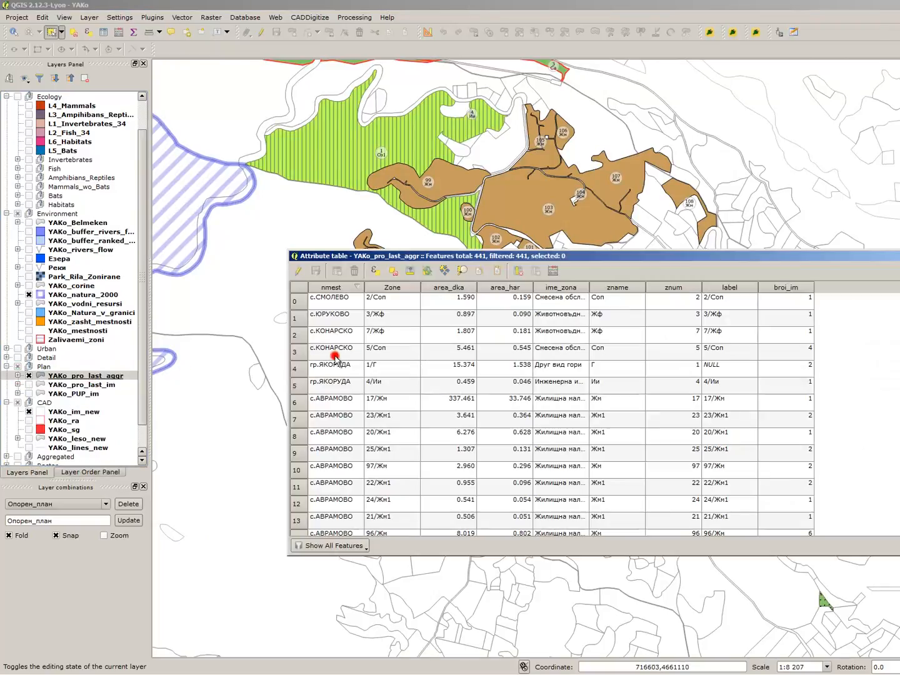
# Start a selection by expression on YAKo_pro_last_aggr and insert the field ime_zona into the expression
pyautogui.click(376, 271)
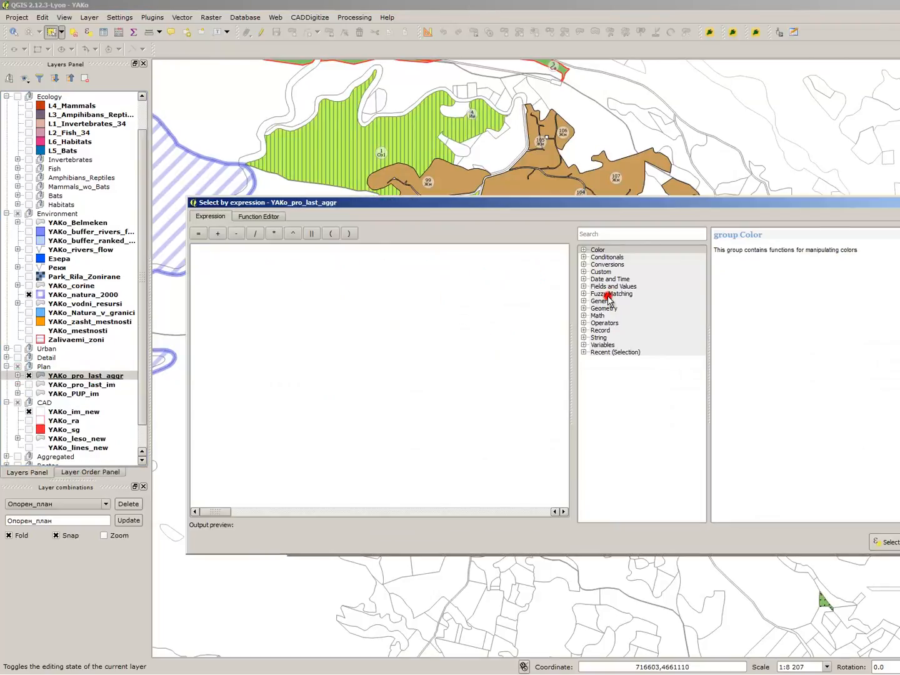
pyautogui.click(627, 294)
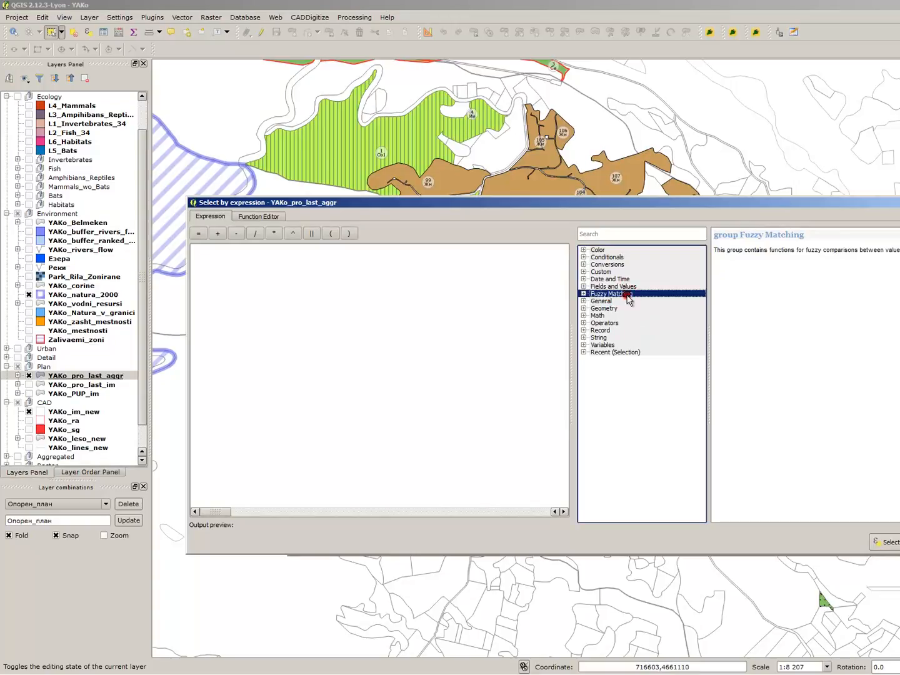
pyautogui.click(625, 286)
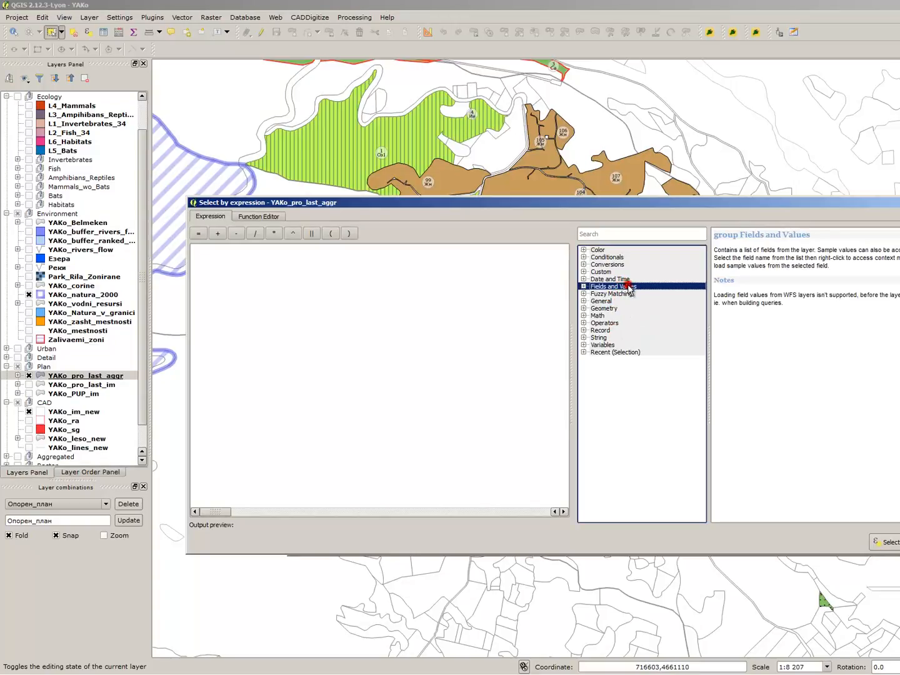
pyautogui.doubleClick(628, 287)
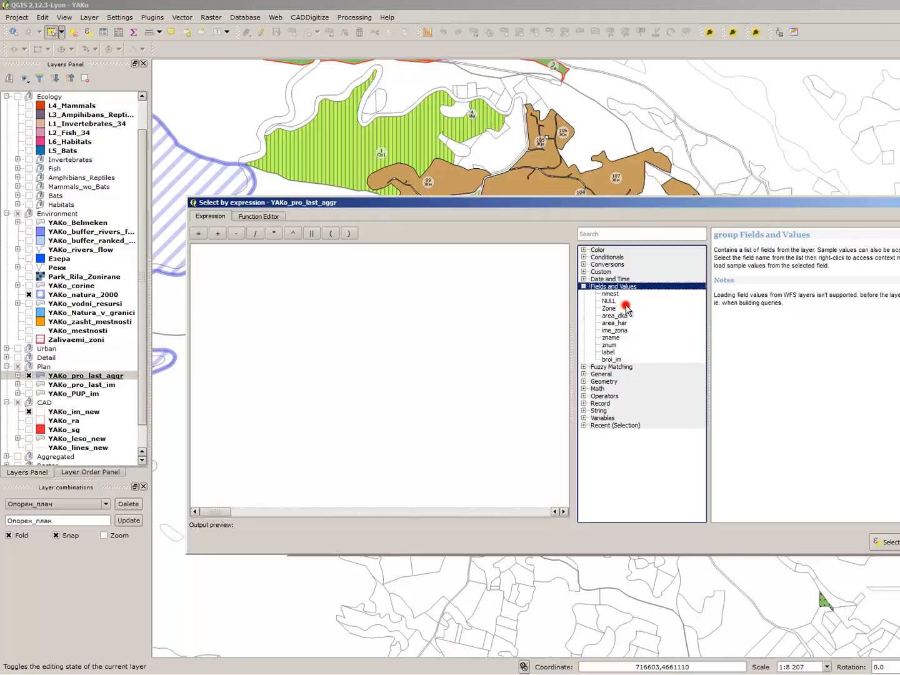
pyautogui.click(630, 300)
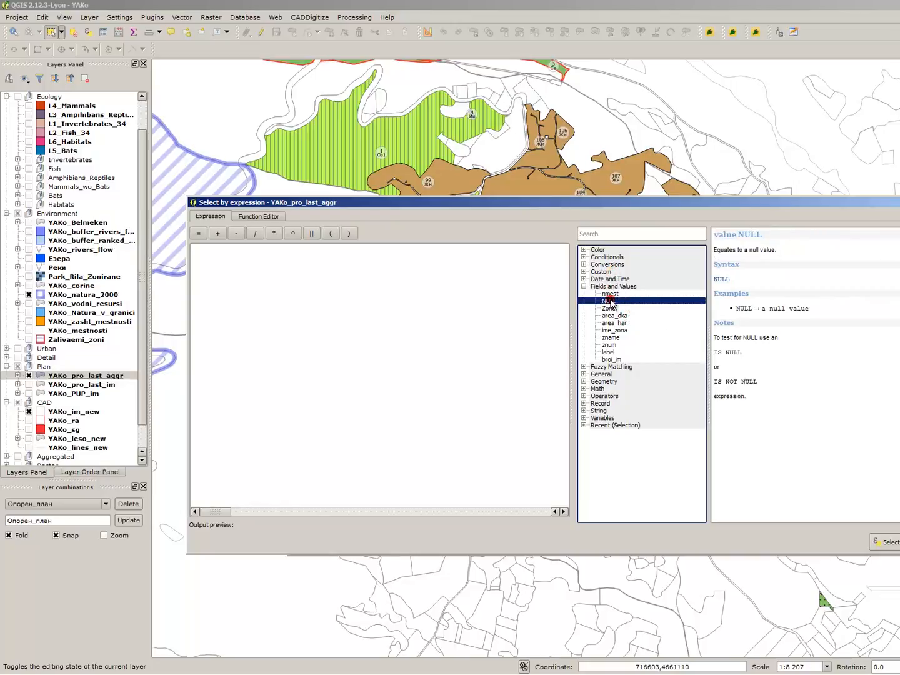
pyautogui.click(617, 317)
pyautogui.click(617, 307)
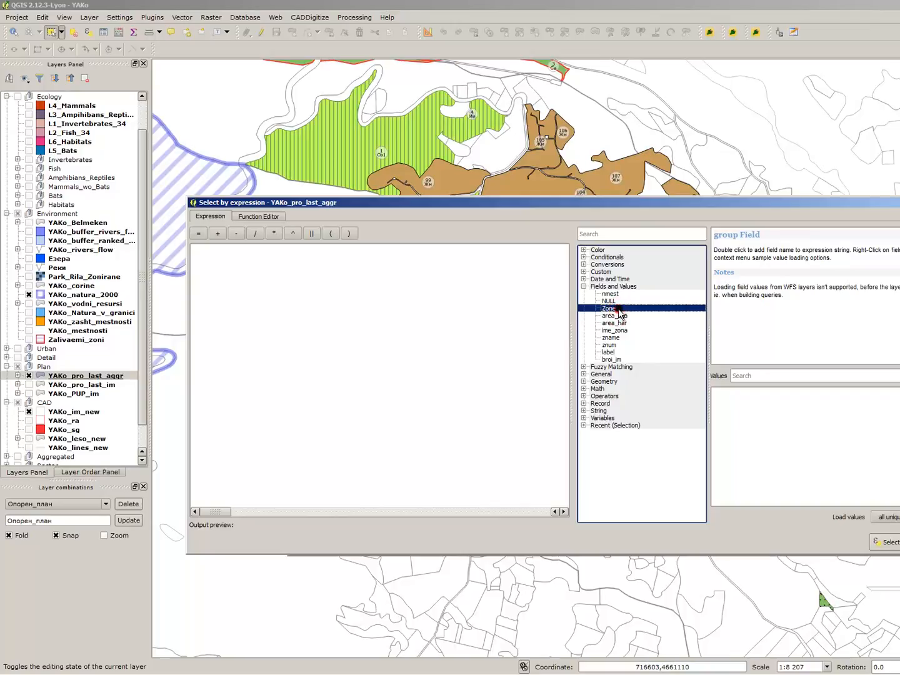
pyautogui.doubleClick(616, 330)
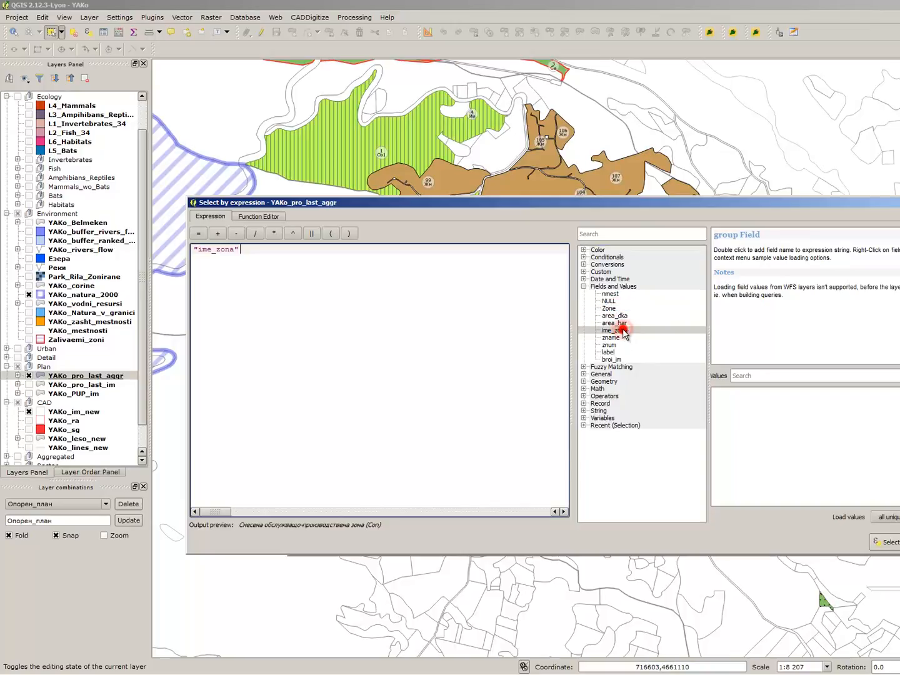
# Load all unique ime_zona values, try selecting with 'Вилна зона с възможно допълващо застрояване - животновъдни ферми (Ов1)' added to the expression, and close the selection dialog
pyautogui.click(885, 519)
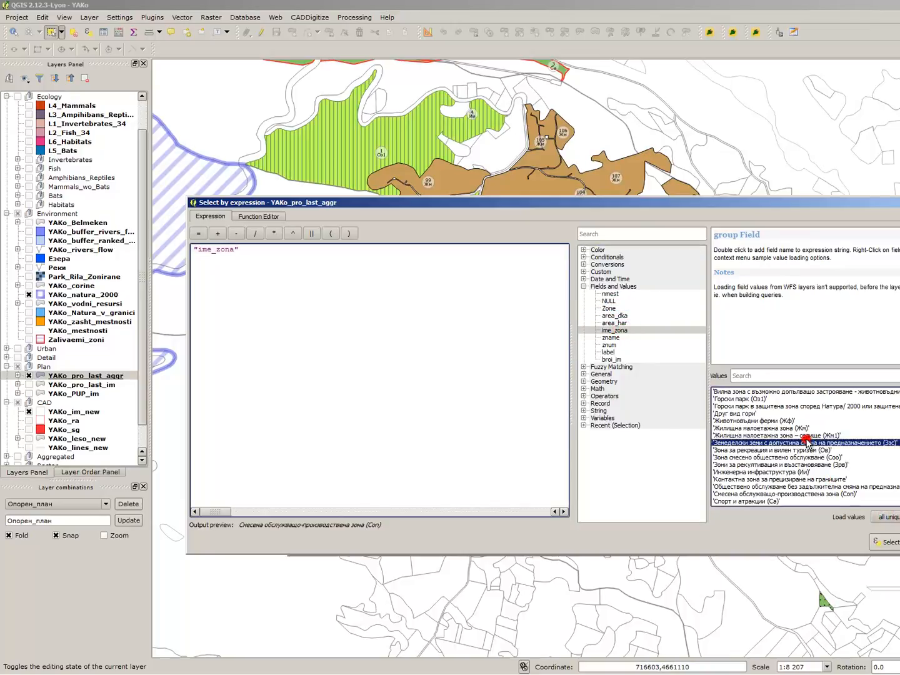
pyautogui.doubleClick(834, 391)
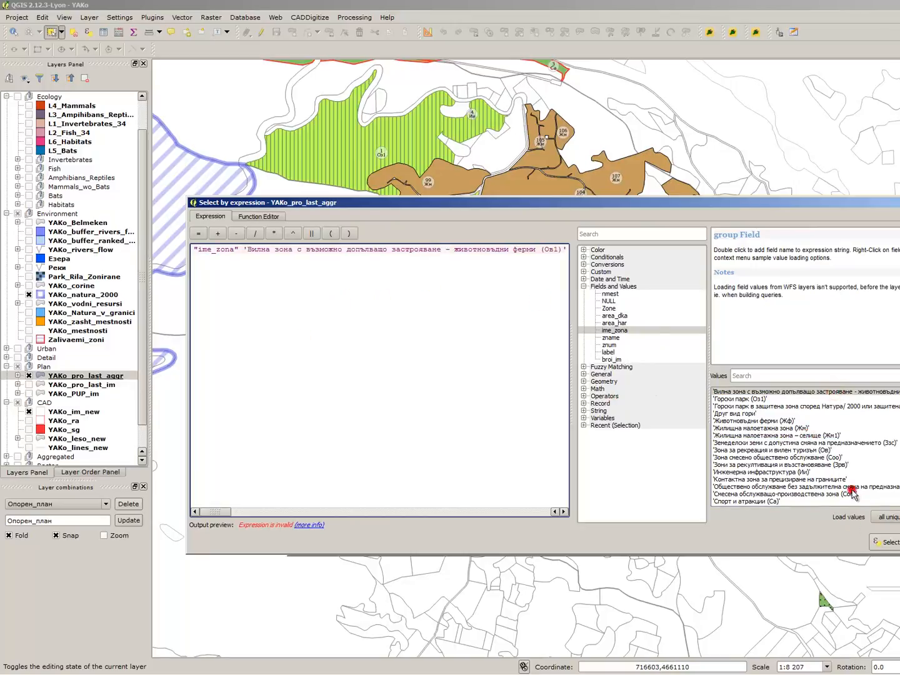
pyautogui.click(885, 543)
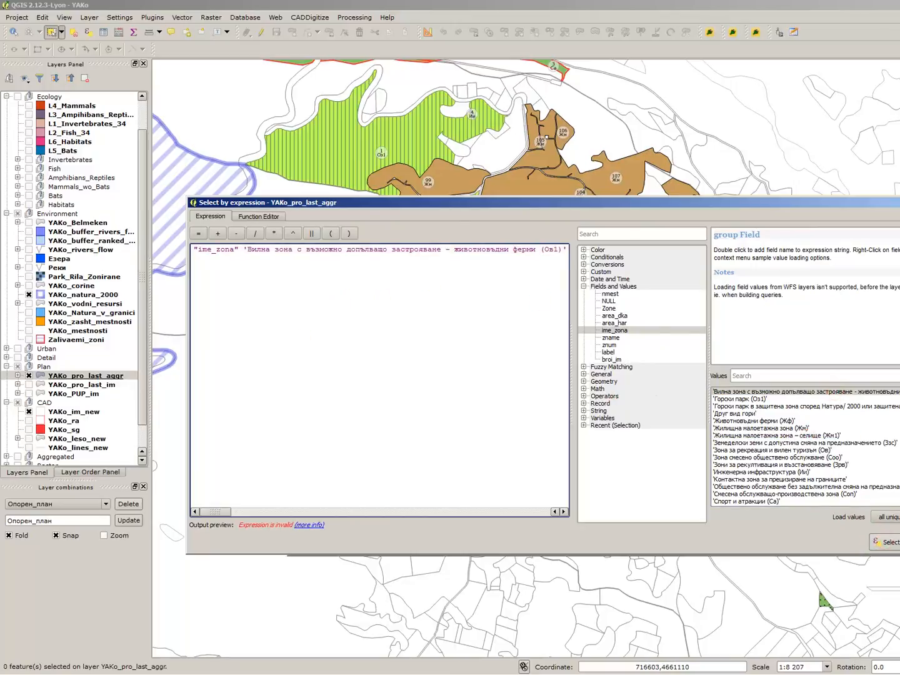
pyautogui.press('Escape')
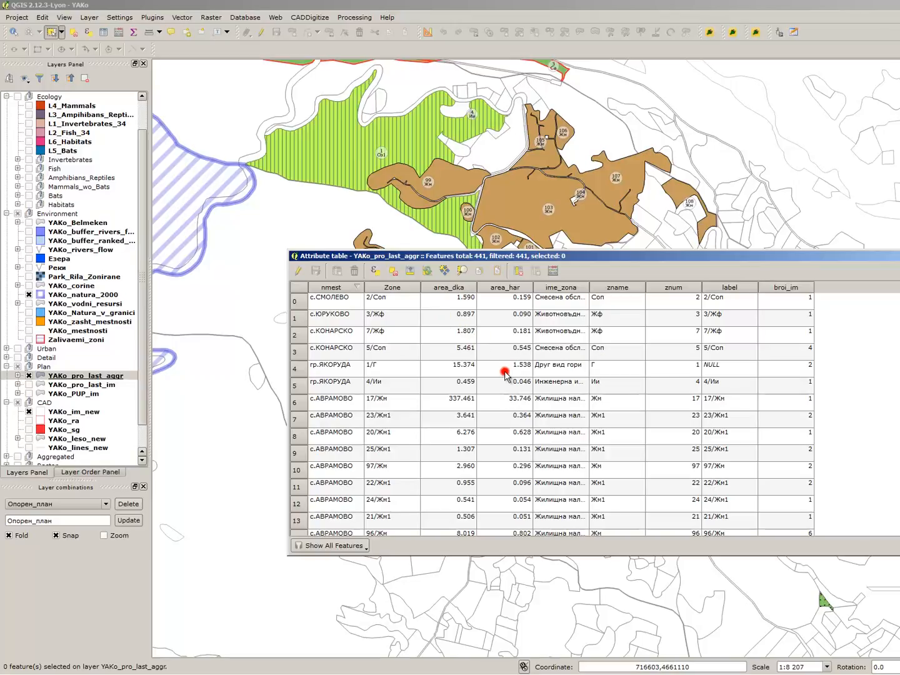
# Look through the zone records in the attribute table of YAKo_pro_last_aggr
pyautogui.click(406, 352)
pyautogui.scroll(-6, 445, 339)
pyautogui.scroll(4, 459, 336)
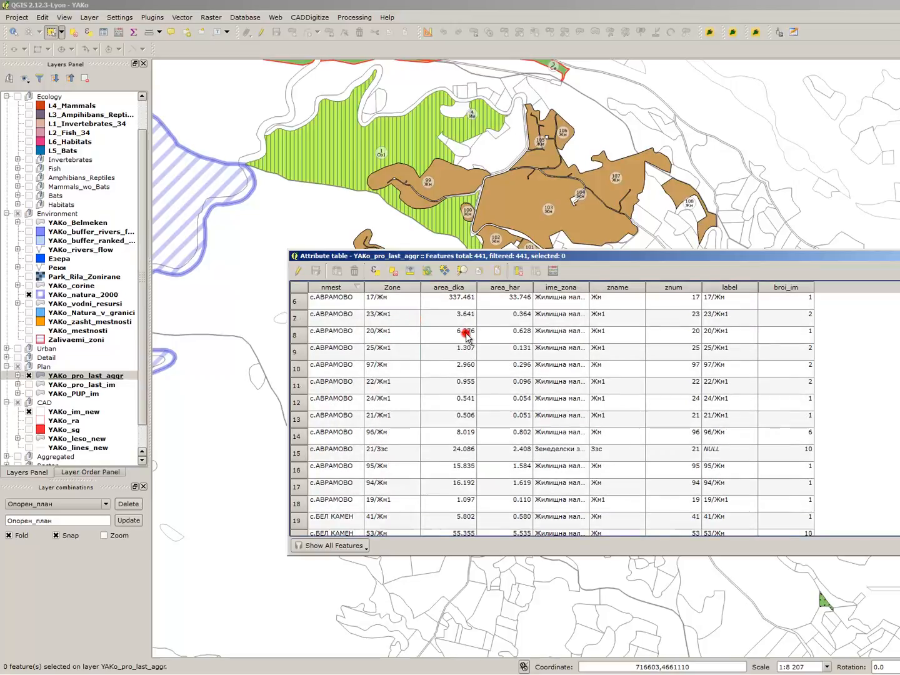
# Start a new selection by expression on YAKo_pro_last_aggr and enter the field ime_zona followed by the equals operator
pyautogui.scroll(2, 466, 336)
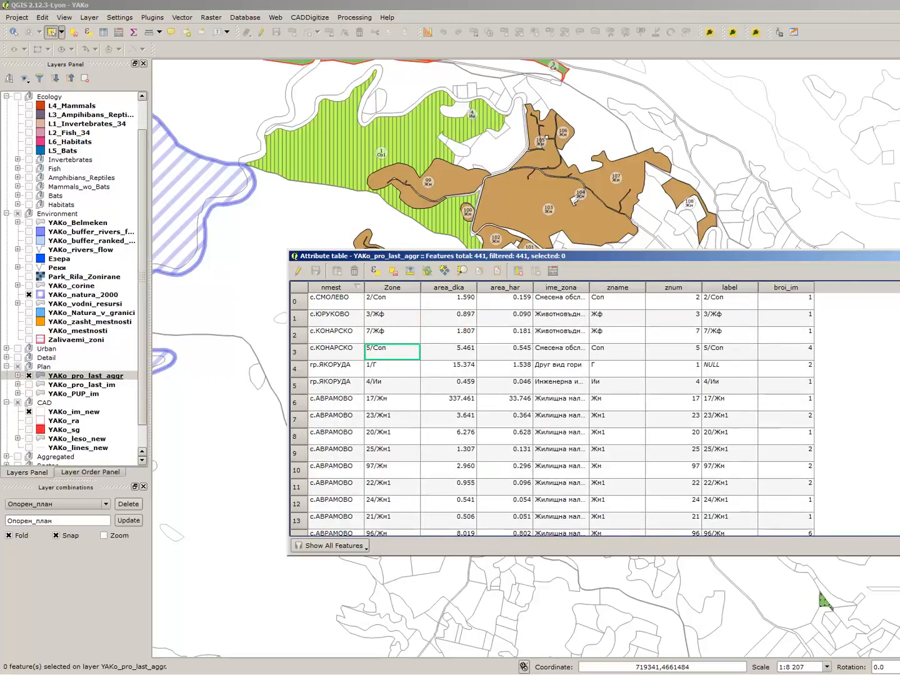
pyautogui.click(897, 257)
pyautogui.doubleClick(109, 377)
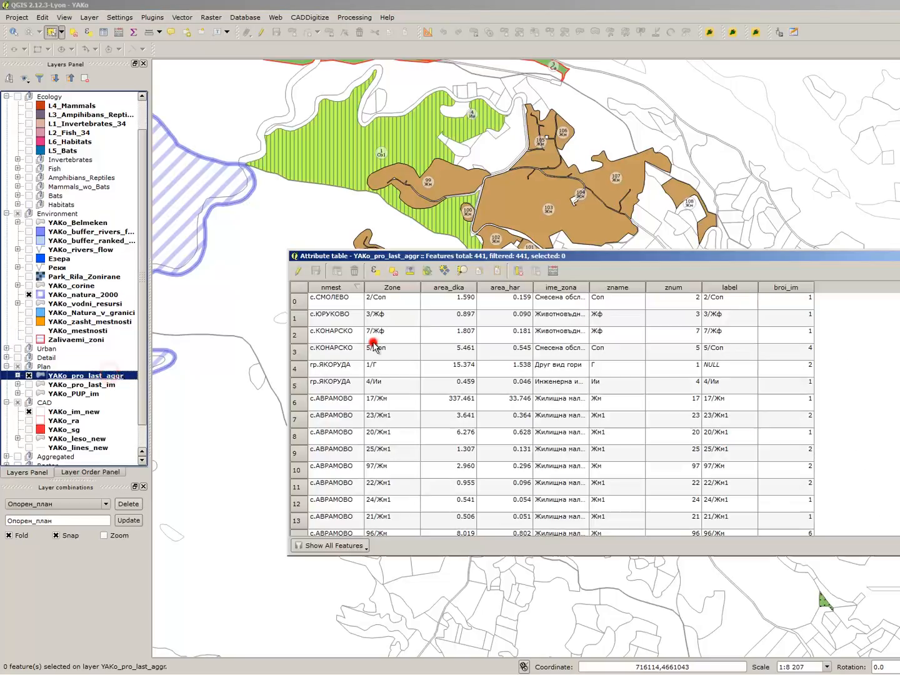
pyautogui.click(377, 273)
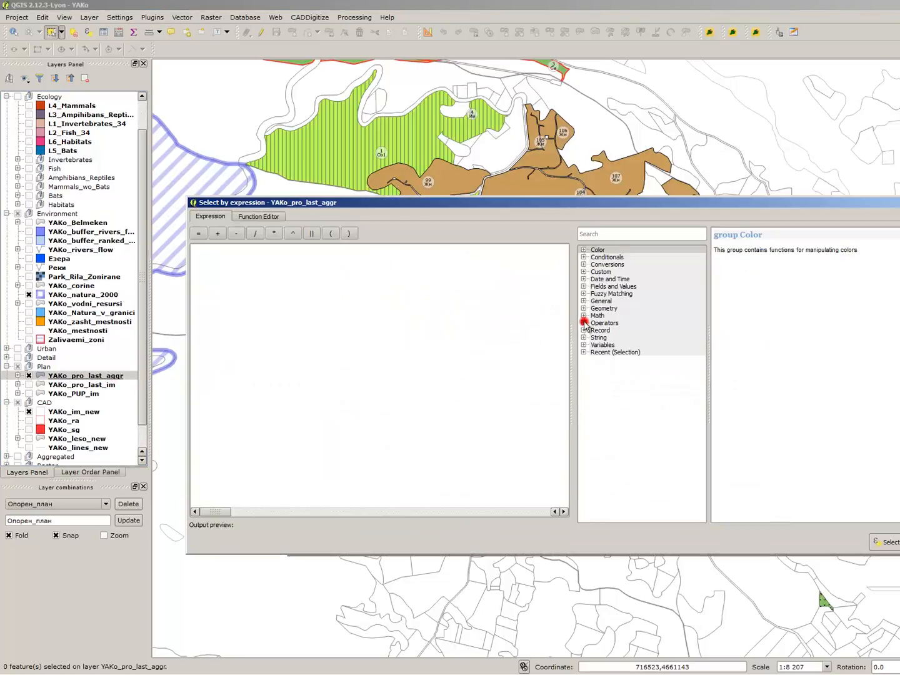
pyautogui.doubleClick(621, 286)
pyautogui.click(628, 316)
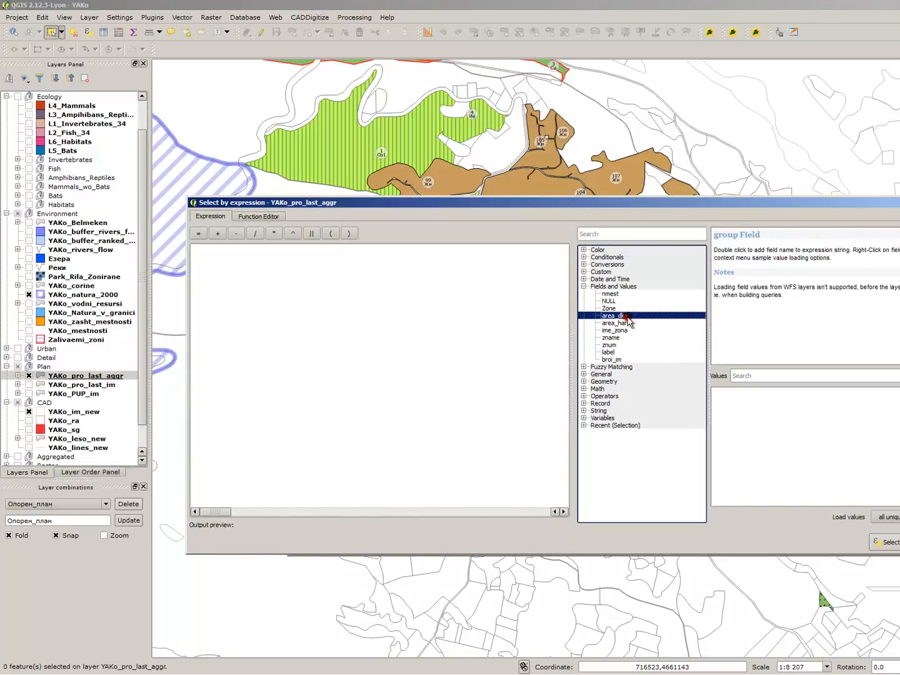
pyautogui.click(625, 323)
pyautogui.click(612, 308)
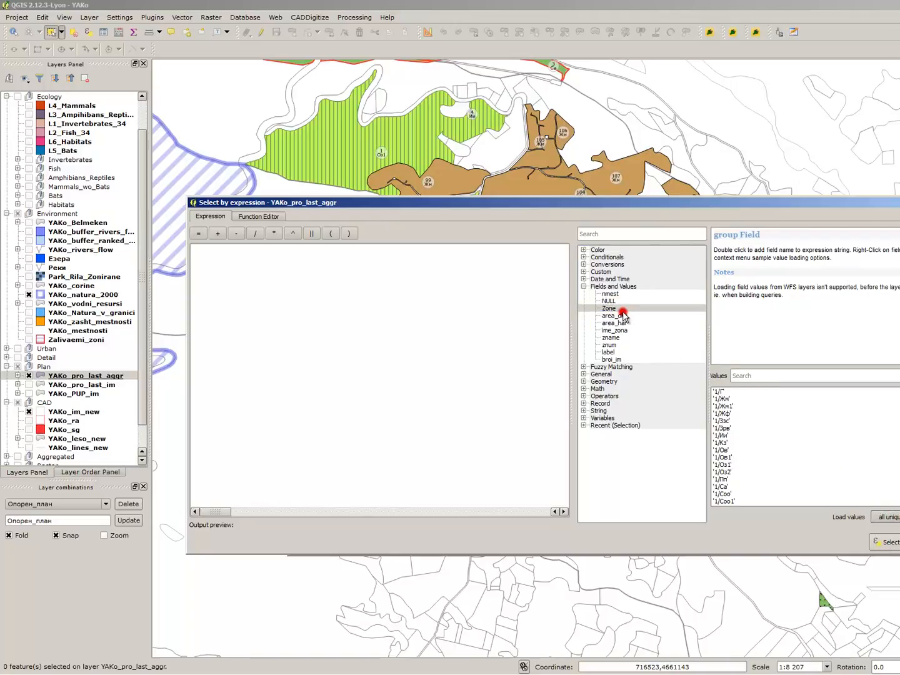
pyautogui.click(622, 314)
pyautogui.doubleClick(618, 330)
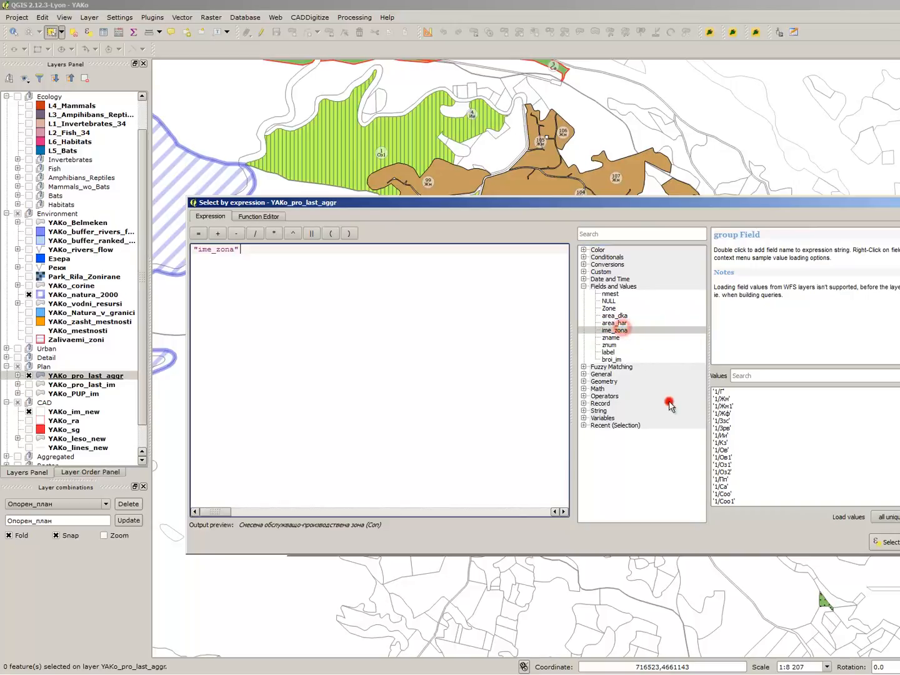
pyautogui.write('=')
# Load all unique ime_zona values, select the features equal to 'Животновъдни ферми (Жф)', and bring the selected records to the start of the table
pyautogui.click(881, 518)
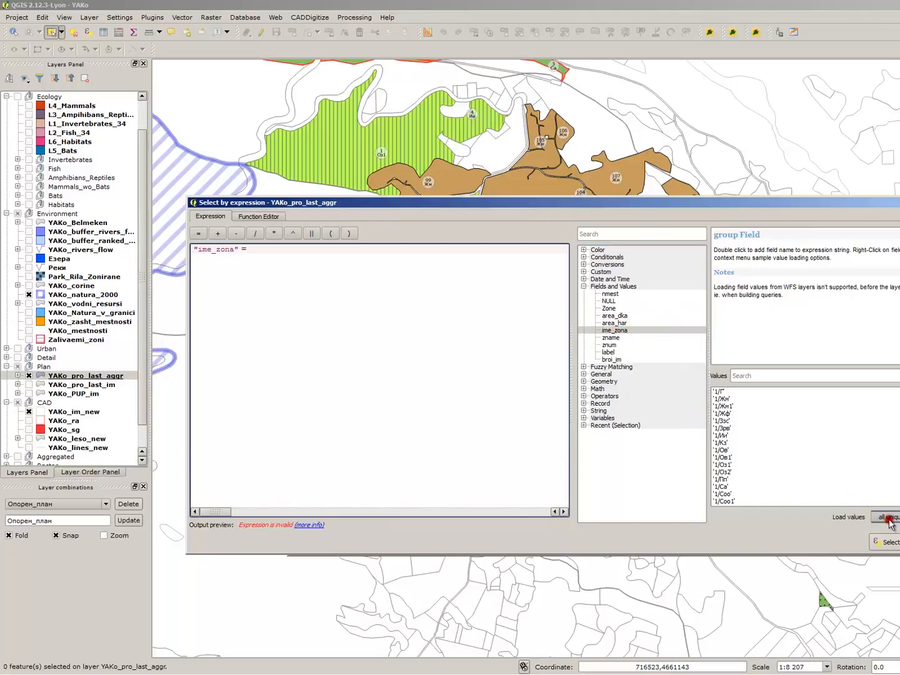
pyautogui.doubleClick(812, 422)
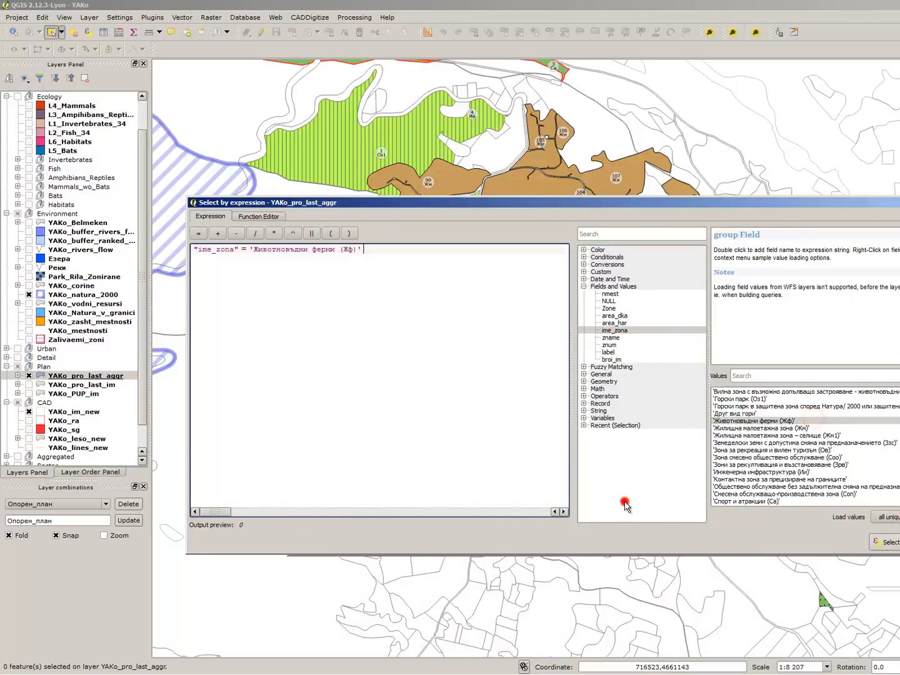
pyautogui.click(886, 542)
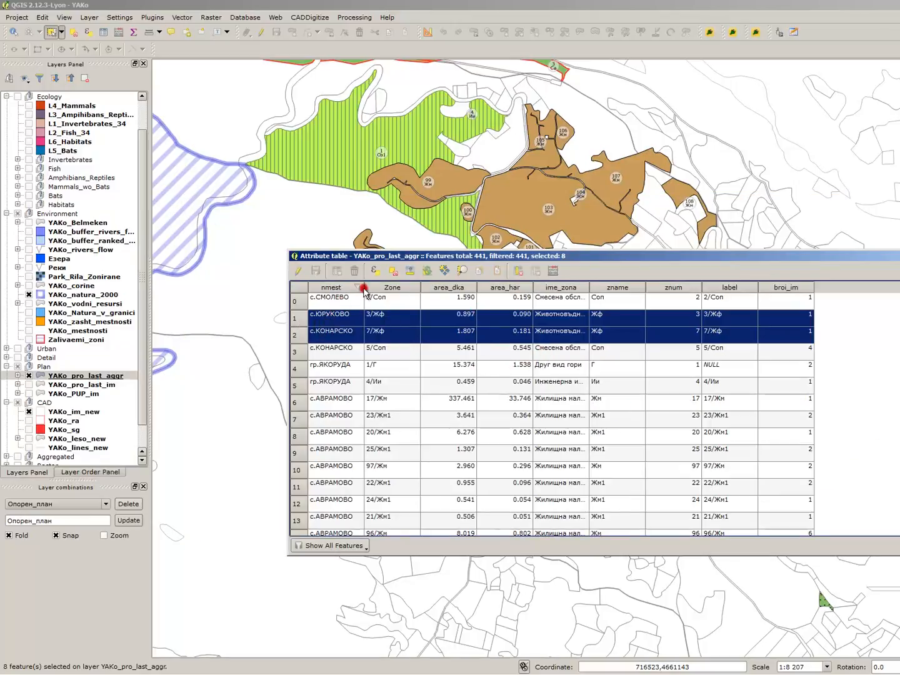
pyautogui.click(410, 270)
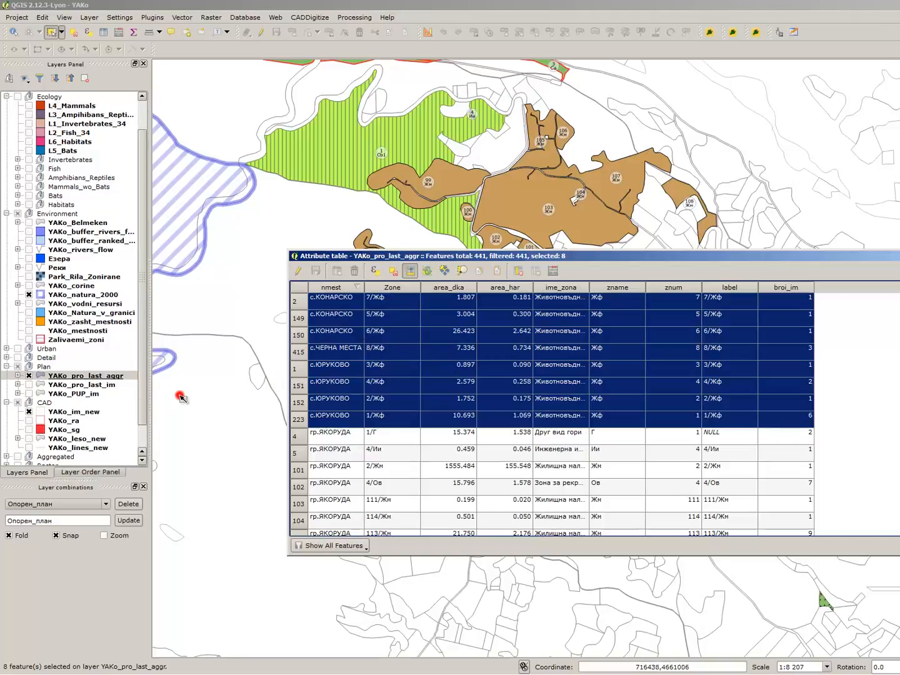
# Export only the selected features of YAKo_pro_last_aggr in KML format as ЖФ_Zone.kml in the folder D:/UDC/YAKo-OUPO/OUT/KML/Zones
pyautogui.rightClick(108, 375)
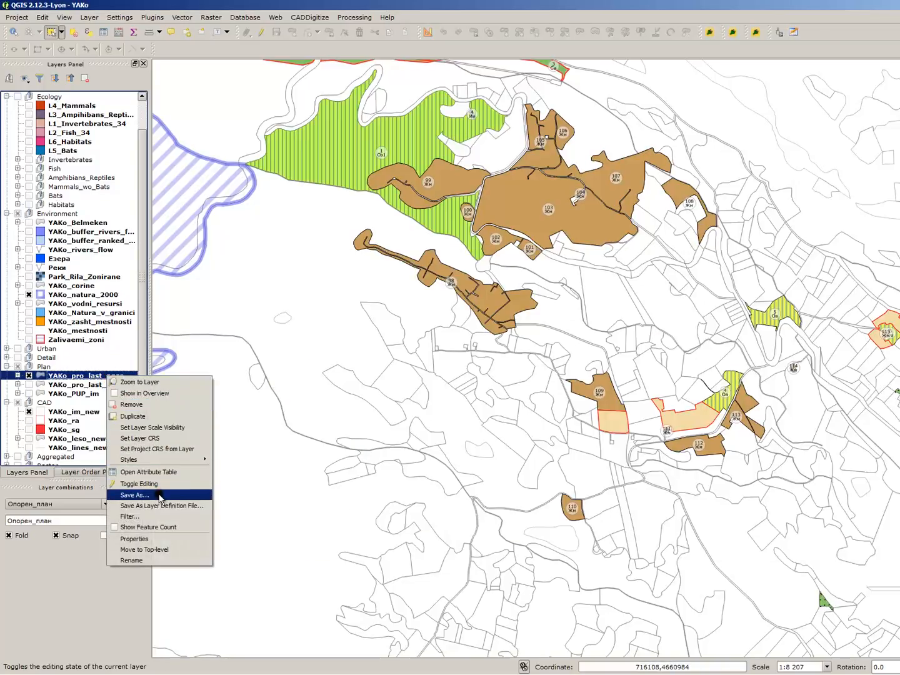
pyautogui.click(157, 495)
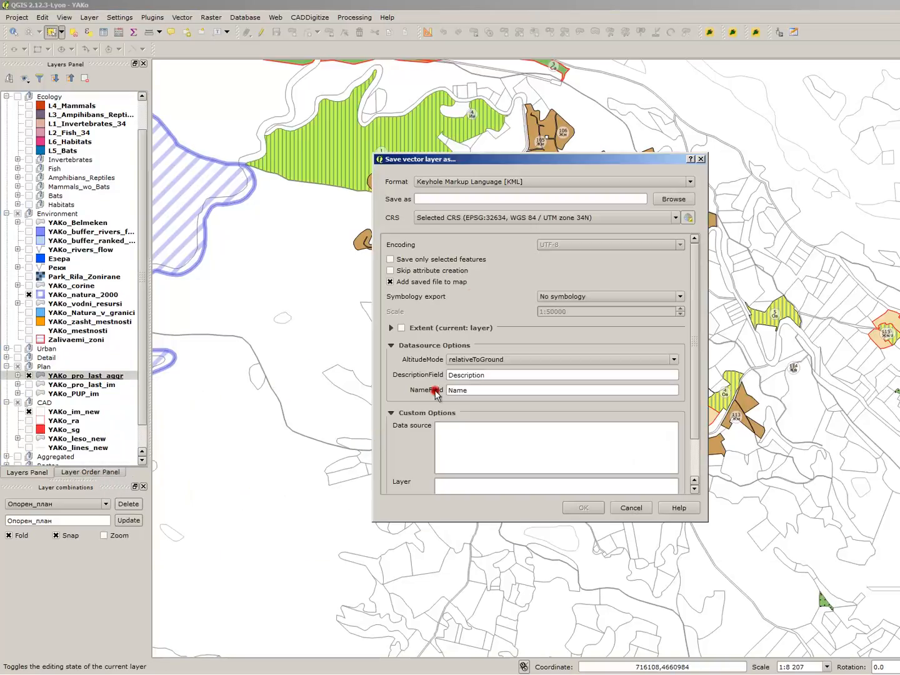
pyautogui.click(453, 262)
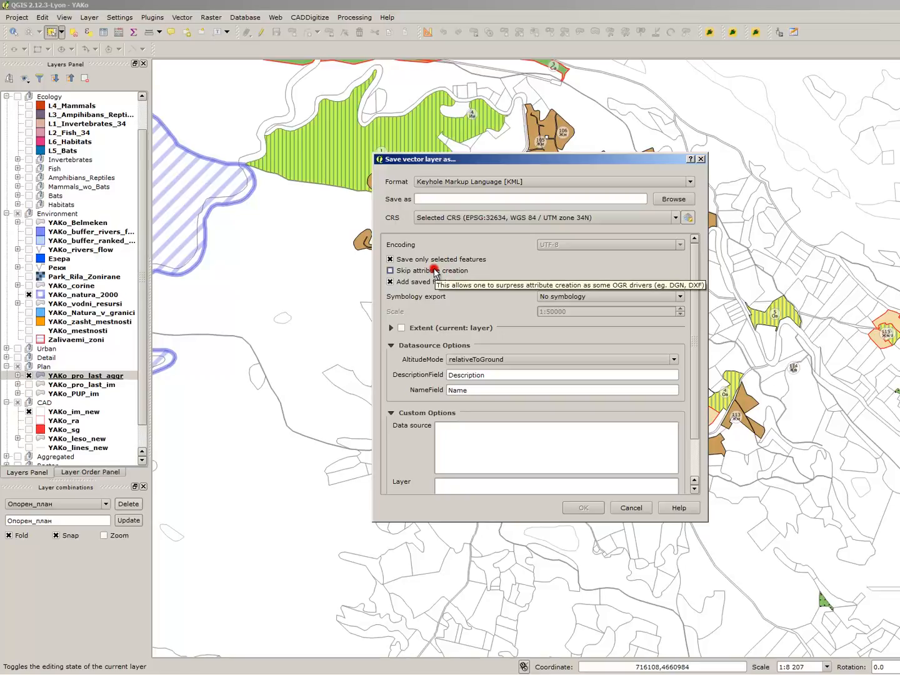
pyautogui.click(509, 197)
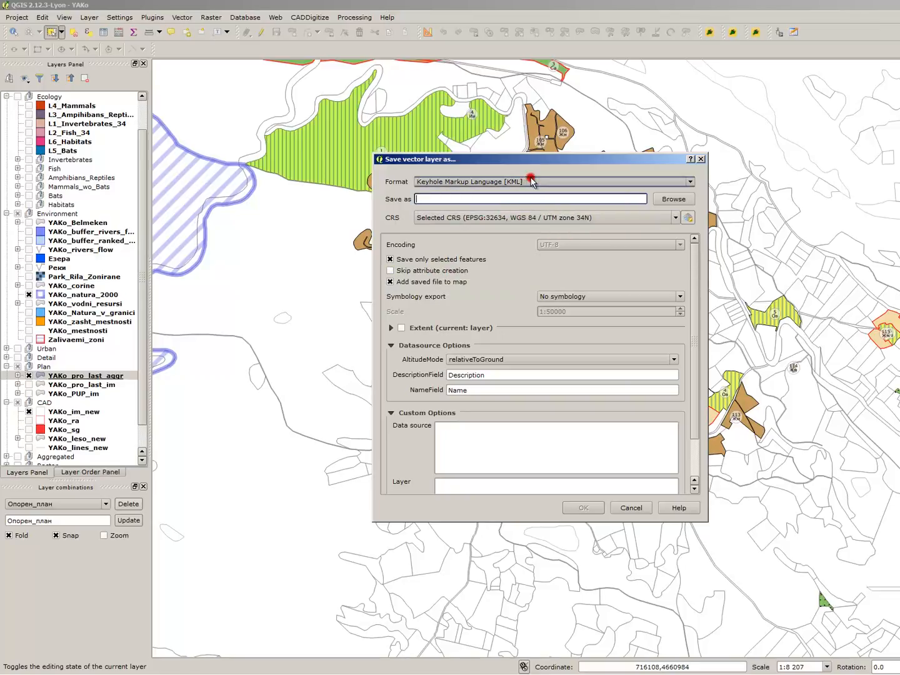
pyautogui.click(676, 199)
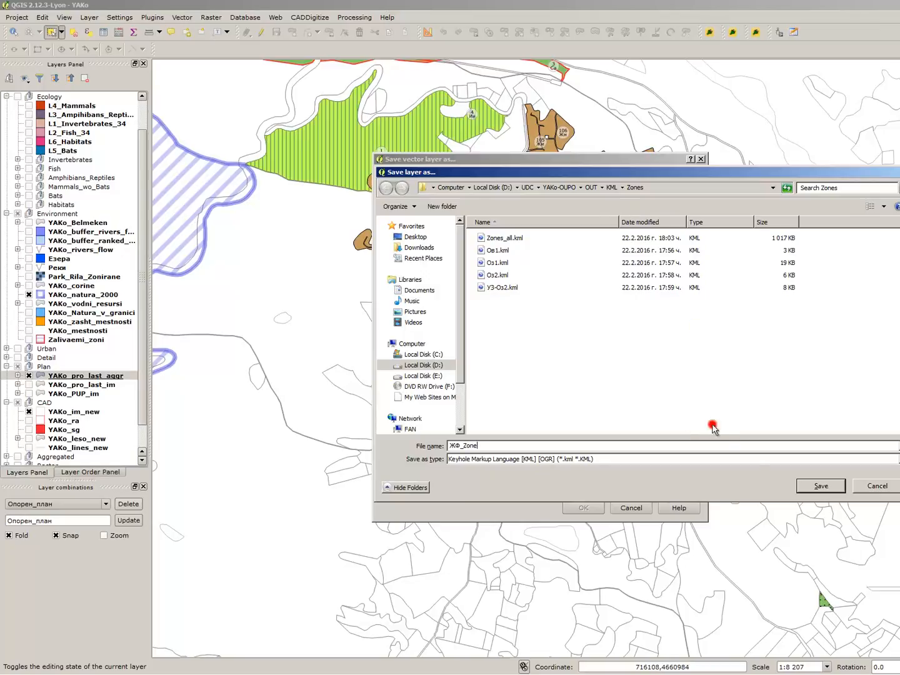
pyautogui.click(824, 486)
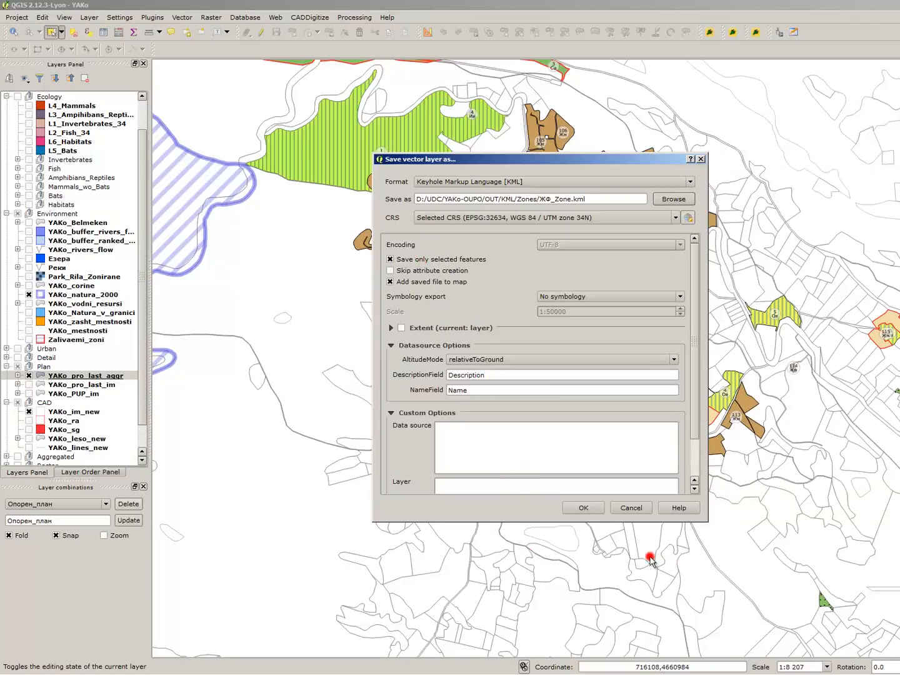
pyautogui.click(583, 506)
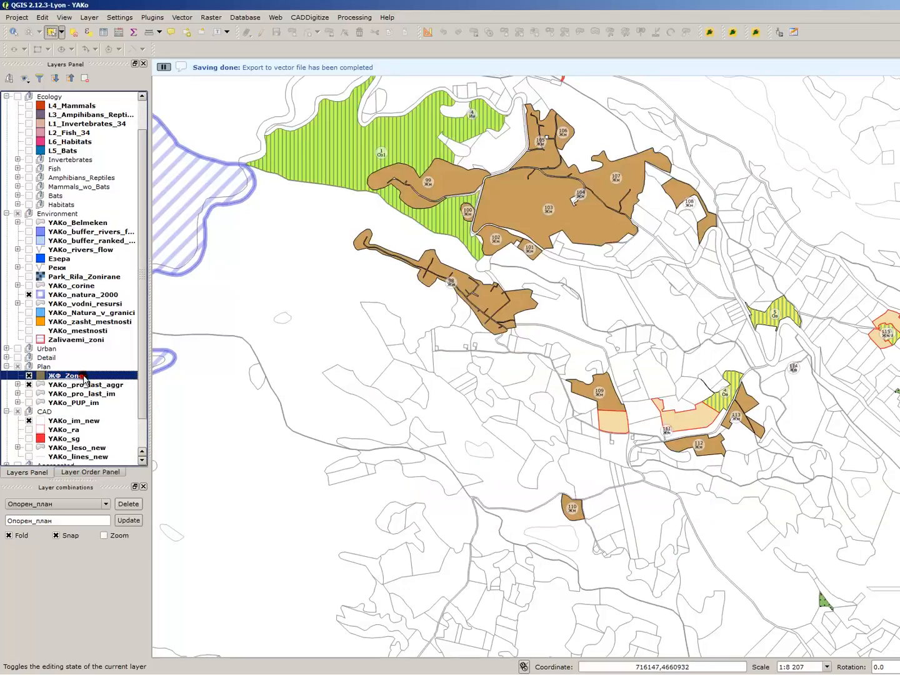
# Remove the exported ЖФ_Zone layer from the Plan group of the project
pyautogui.rightClick(87, 378)
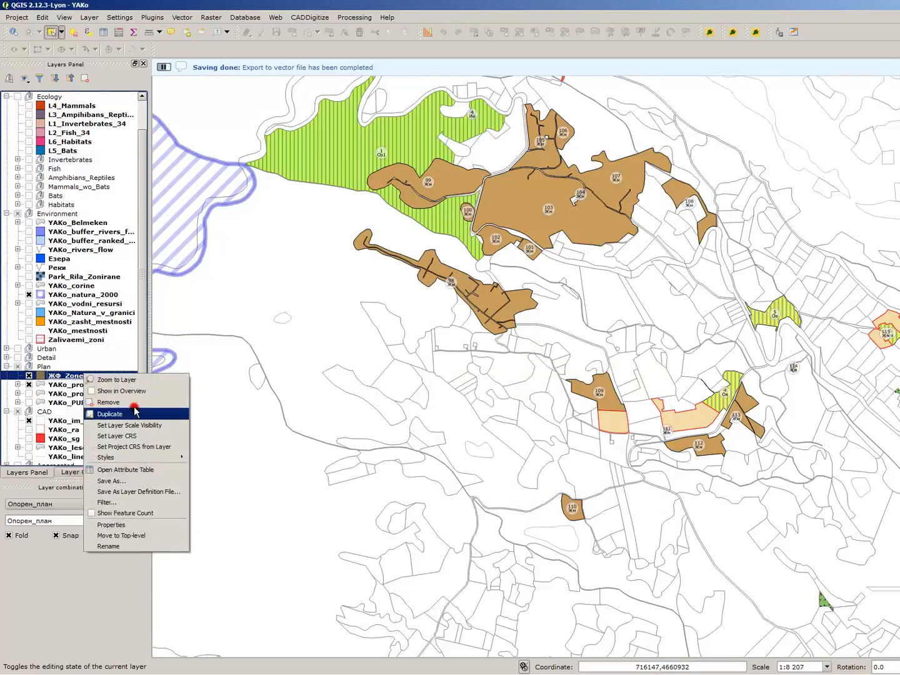
pyautogui.click(236, 406)
pyautogui.click(511, 357)
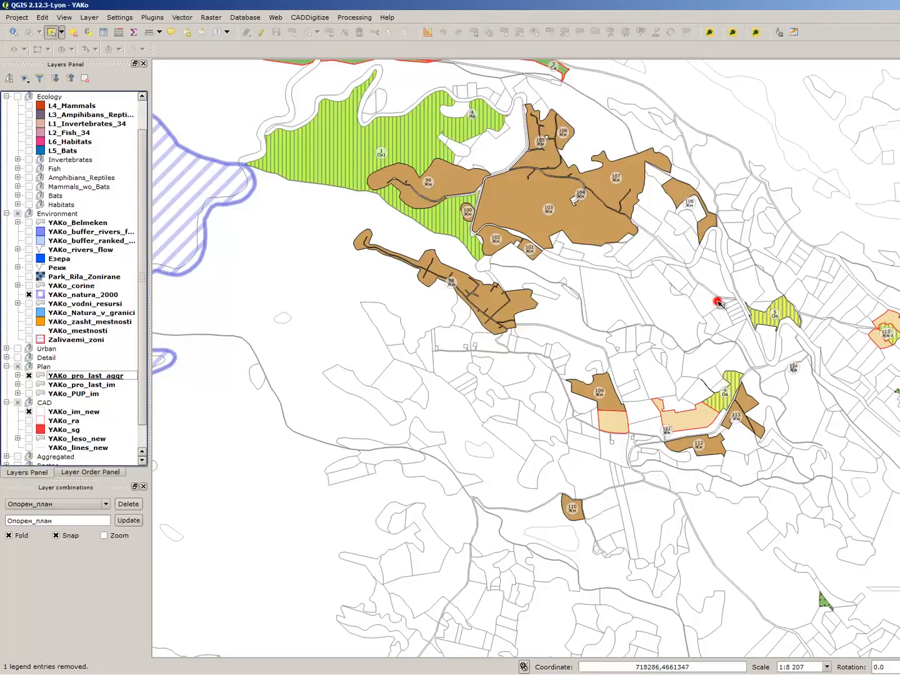
# Switch to Google Earth, collapse Zones_all.kml in the places list, and open ЖФ_Zone.kml from the Zones folder
pyautogui.hotkey('alt', 'Tab')
pyautogui.hotkey('alt', 'Tab')
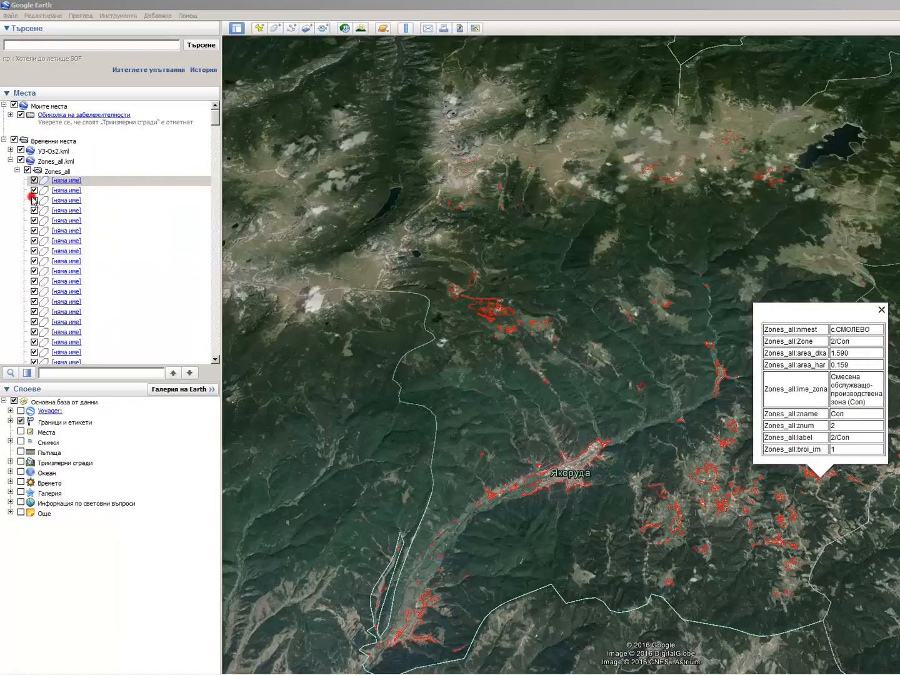
pyautogui.click(10, 160)
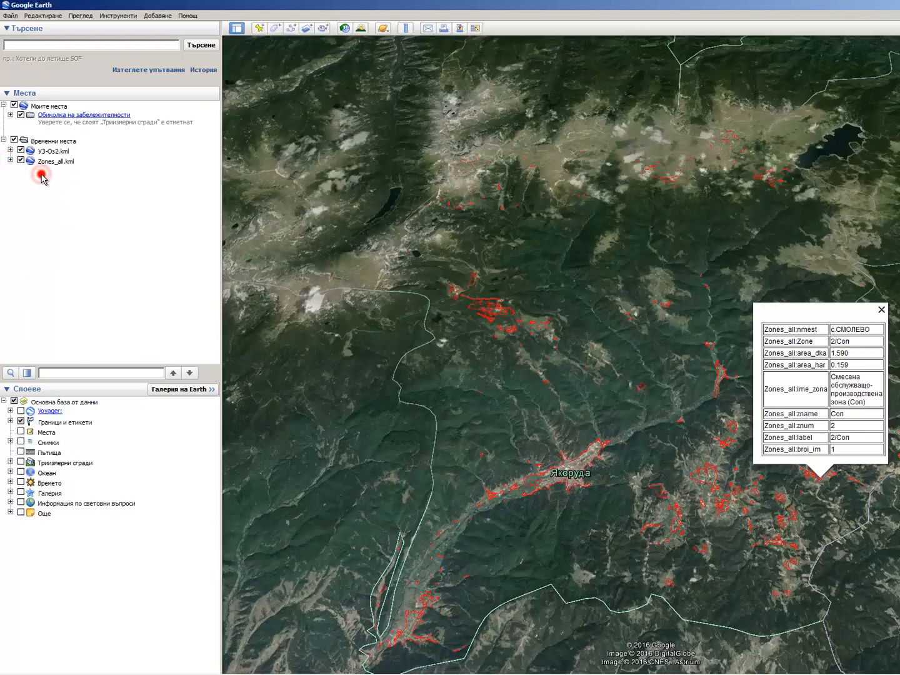
pyautogui.click(11, 16)
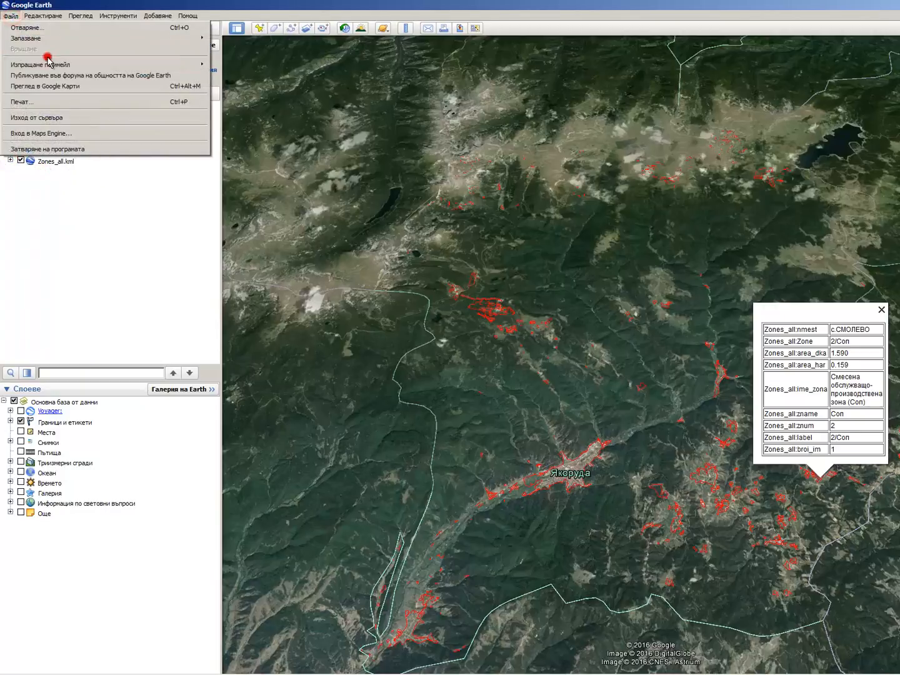
pyautogui.moveTo(54, 39)
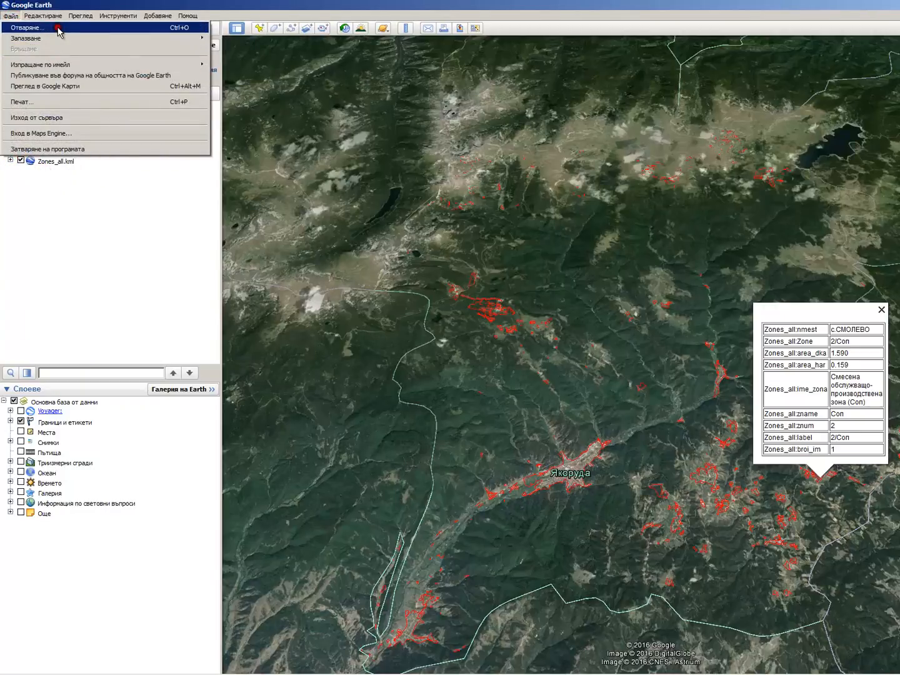
pyautogui.click(56, 27)
pyautogui.click(131, 84)
pyautogui.doubleClick(134, 95)
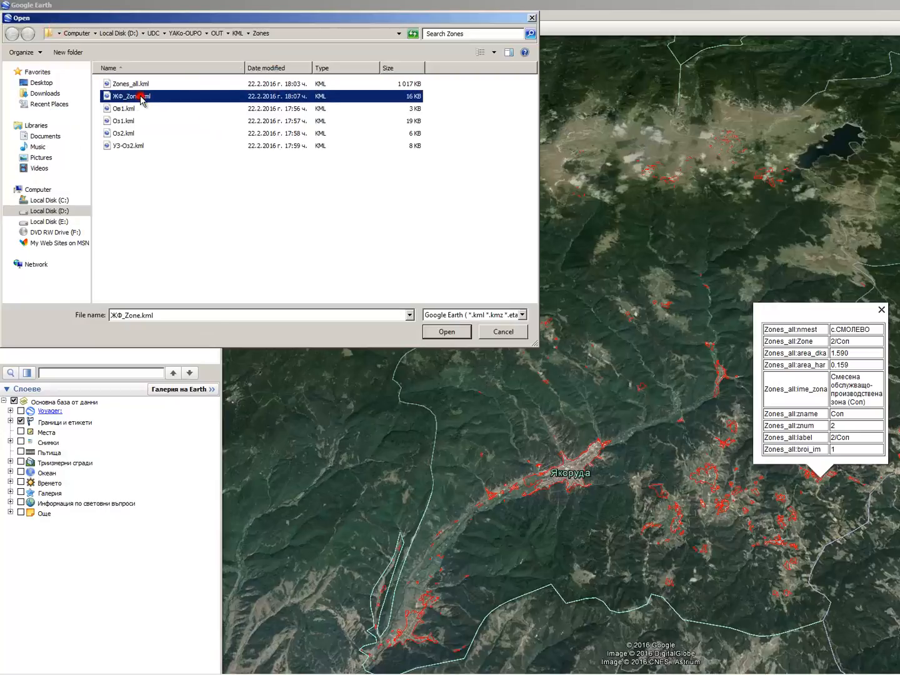
# Hide the Zones_all.kml and УЗ-Оз2.kml places and fly to the extent of ЖФ_Zone.kml
pyautogui.scroll(3, 576, 390)
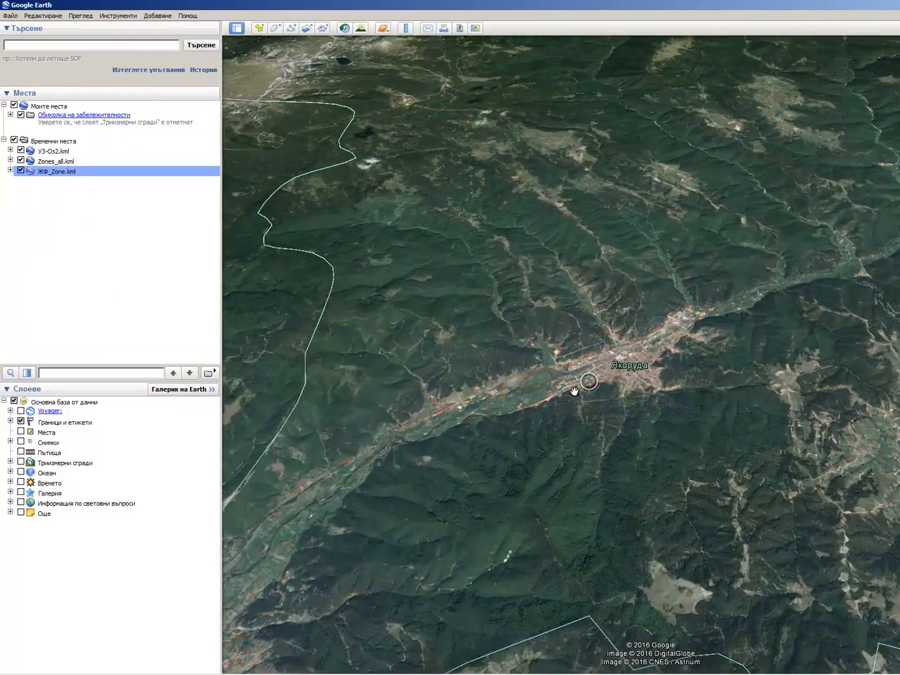
pyautogui.click(20, 161)
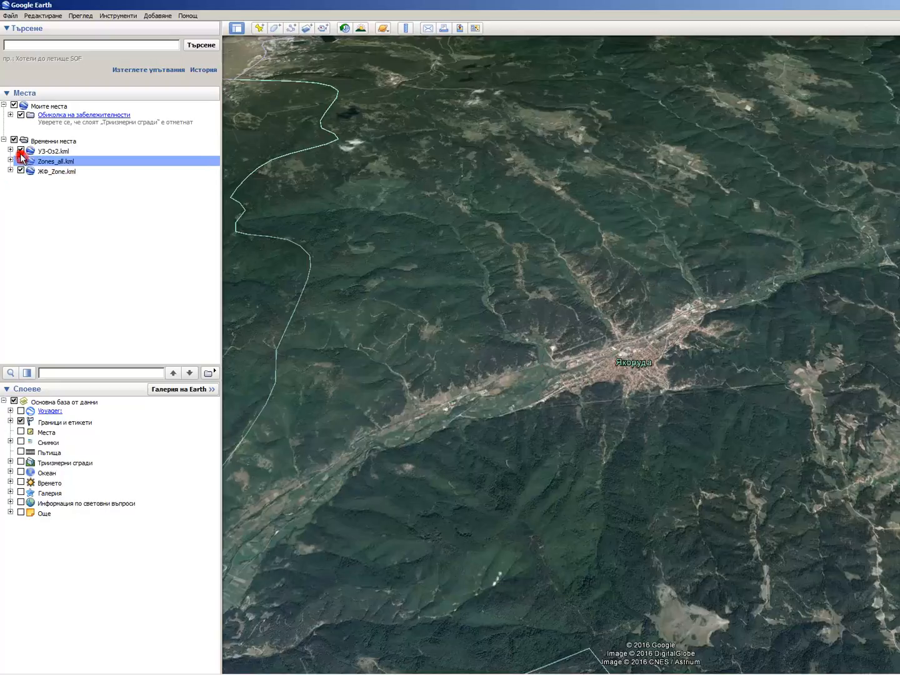
pyautogui.click(21, 151)
pyautogui.scroll(-5, 234, 301)
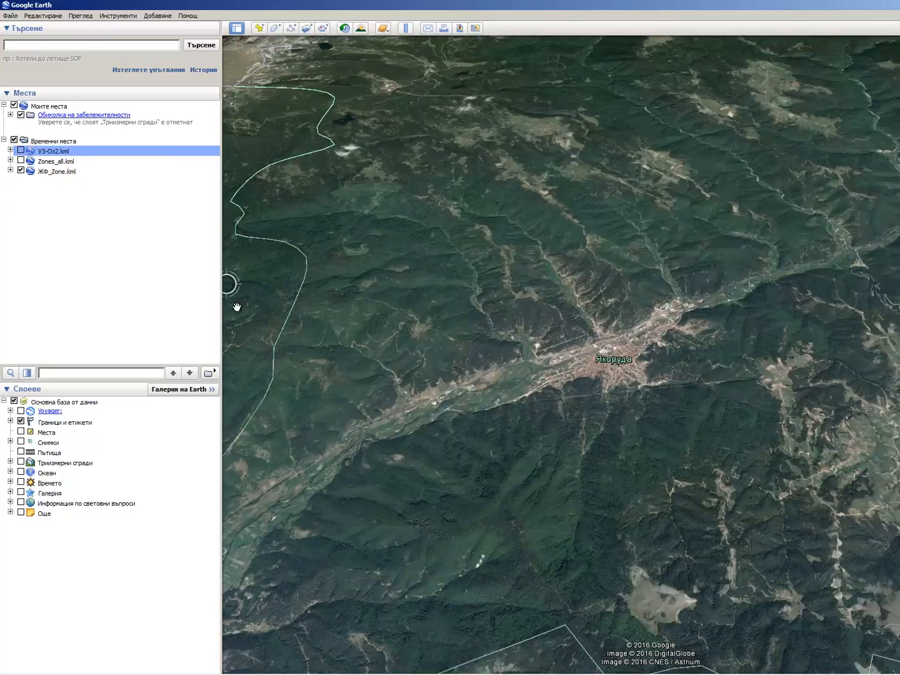
pyautogui.scroll(5, 641, 203)
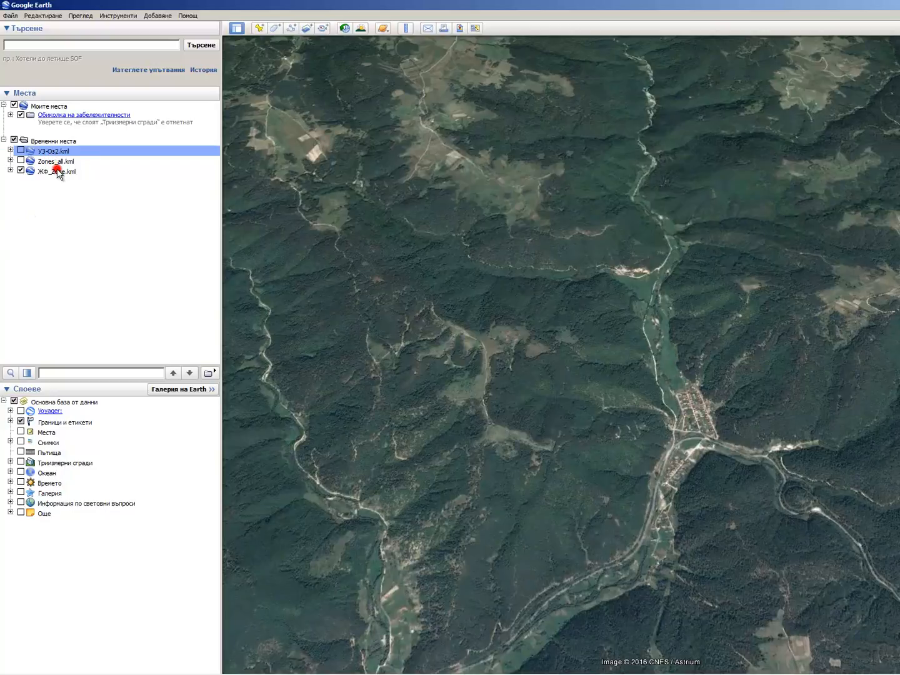
pyautogui.doubleClick(57, 171)
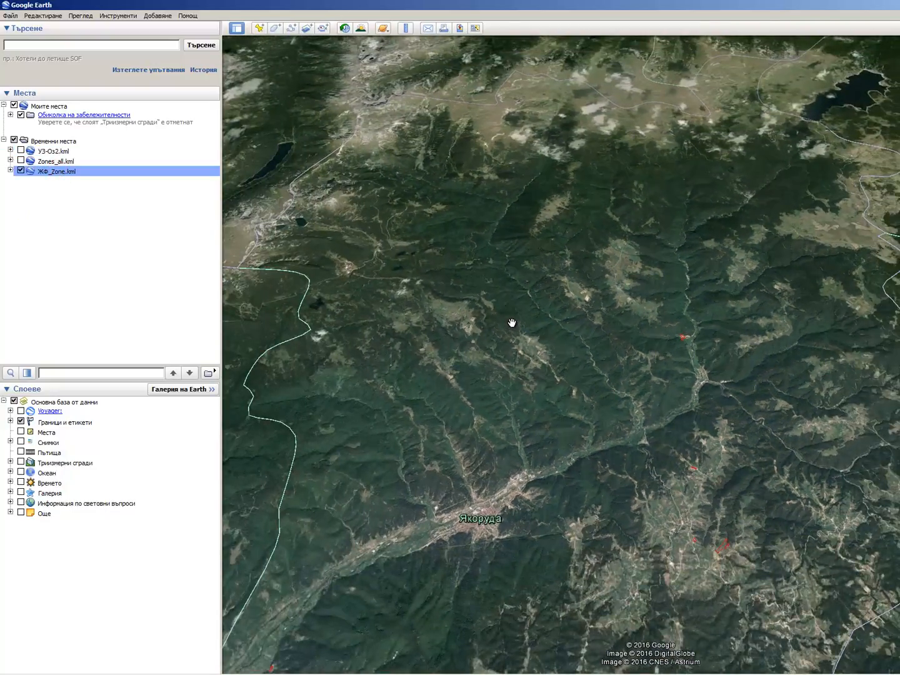
# Expand ЖФ_Zone.kml and its ЖФ_Zone folder, and look through the individual zone polygons listed there
pyautogui.click(10, 171)
pyautogui.click(18, 181)
pyautogui.doubleClick(66, 183)
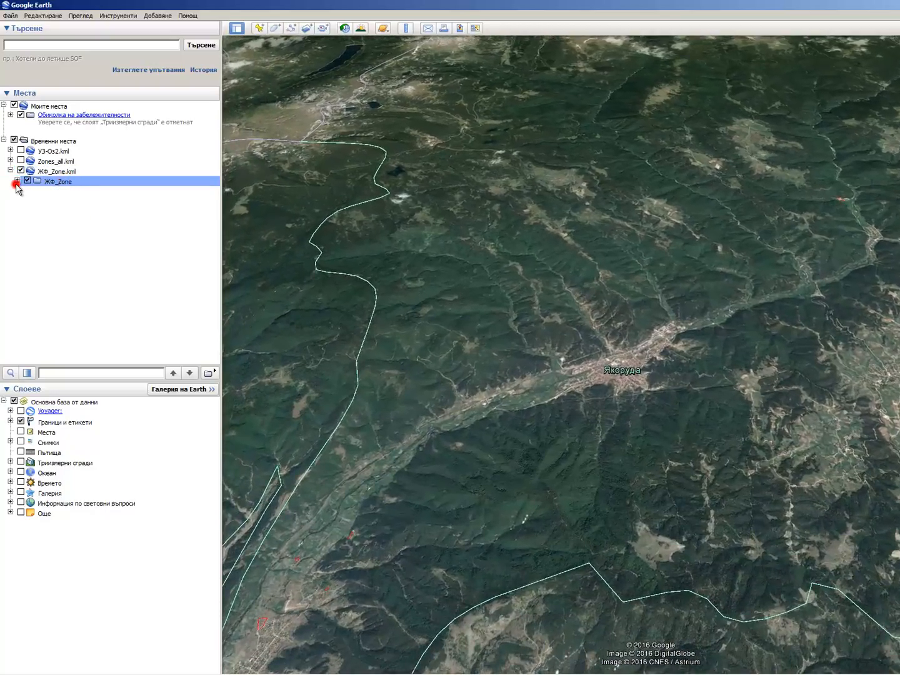
pyautogui.click(17, 180)
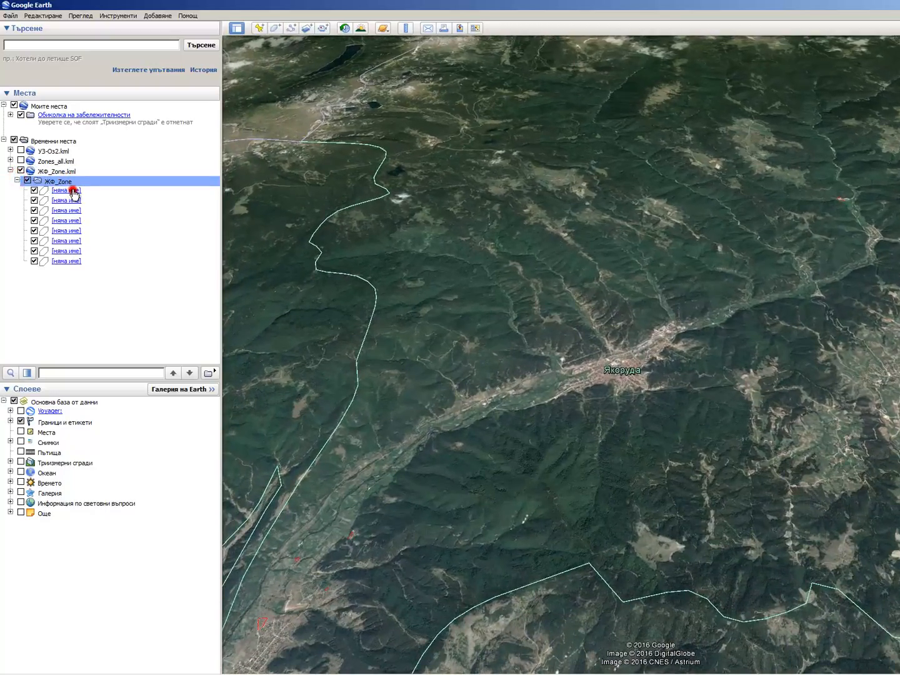
pyautogui.click(43, 192)
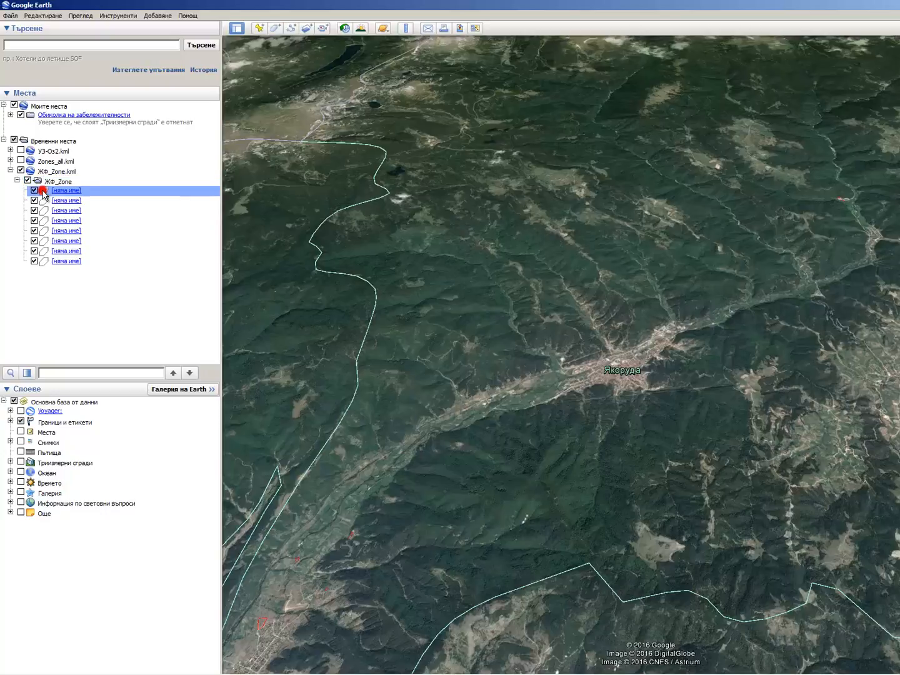
pyautogui.click(42, 262)
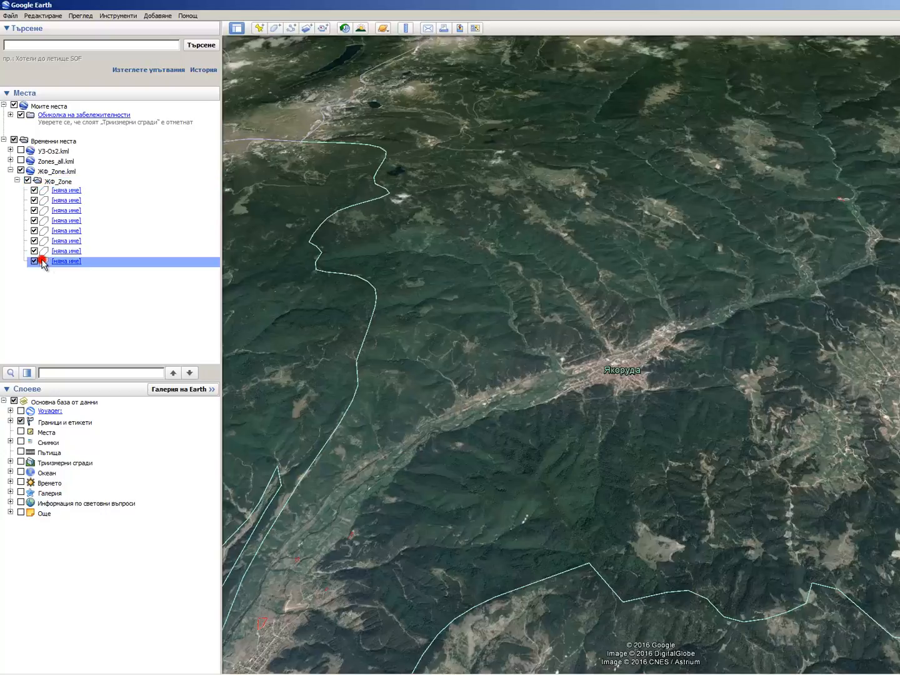
# Open the properties of the ЖФ_Zone folder and apply one shared style to all the polygons it contains
pyautogui.click(50, 182)
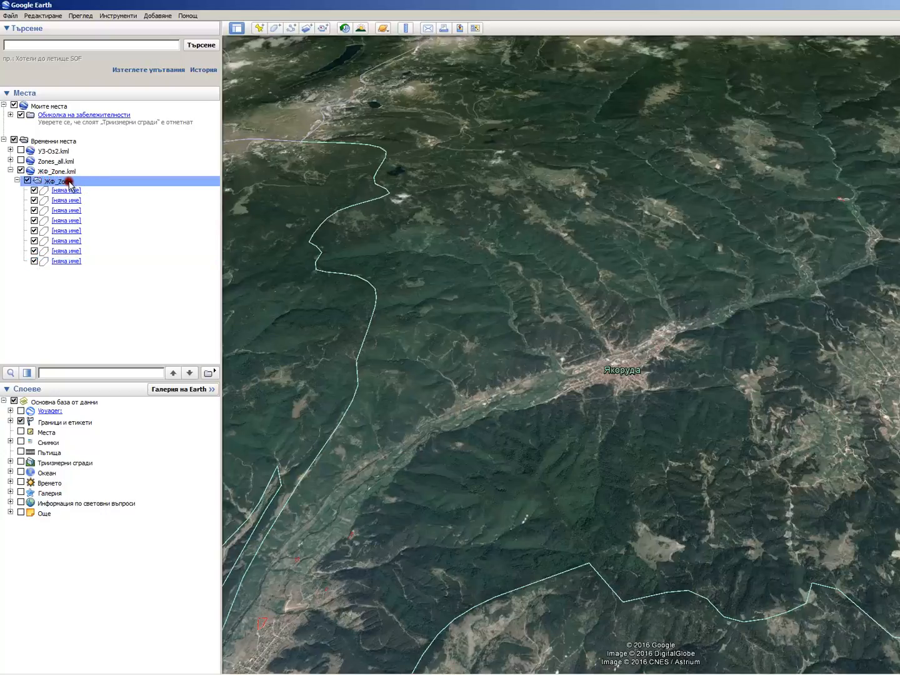
pyautogui.rightClick(70, 183)
pyautogui.click(160, 342)
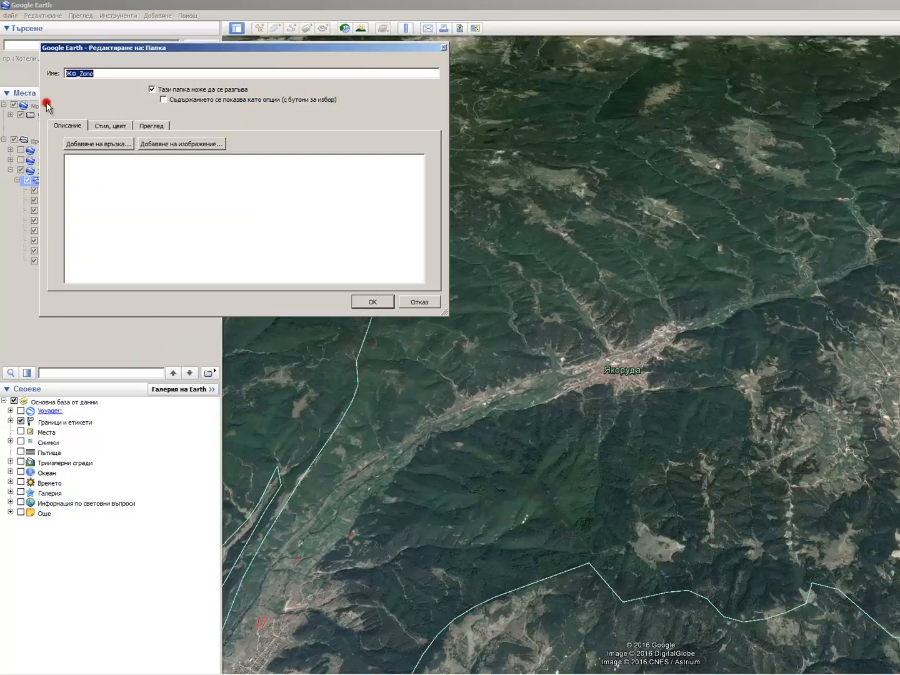
pyautogui.click(126, 126)
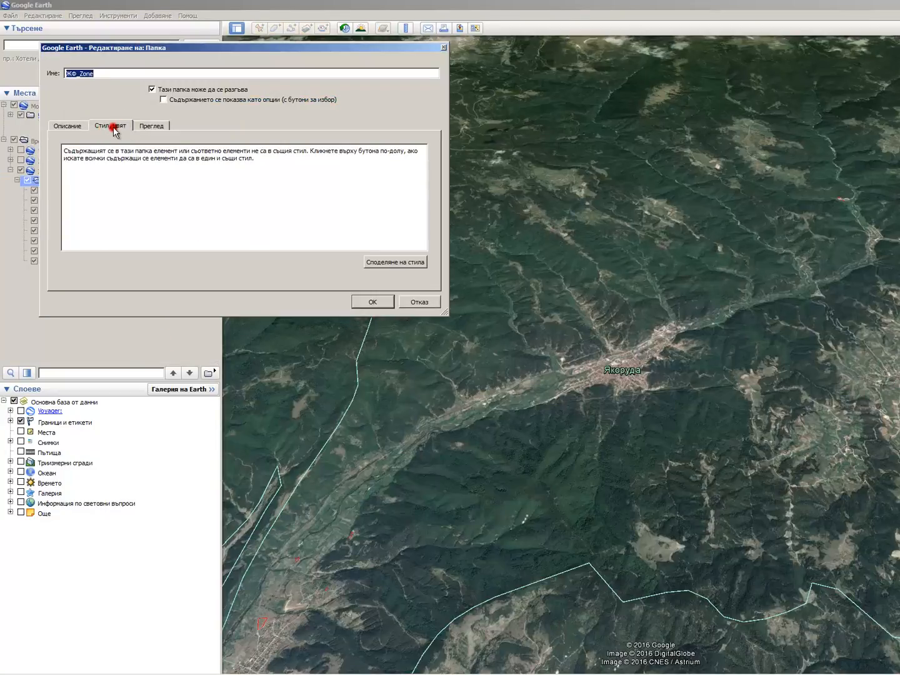
pyautogui.click(403, 263)
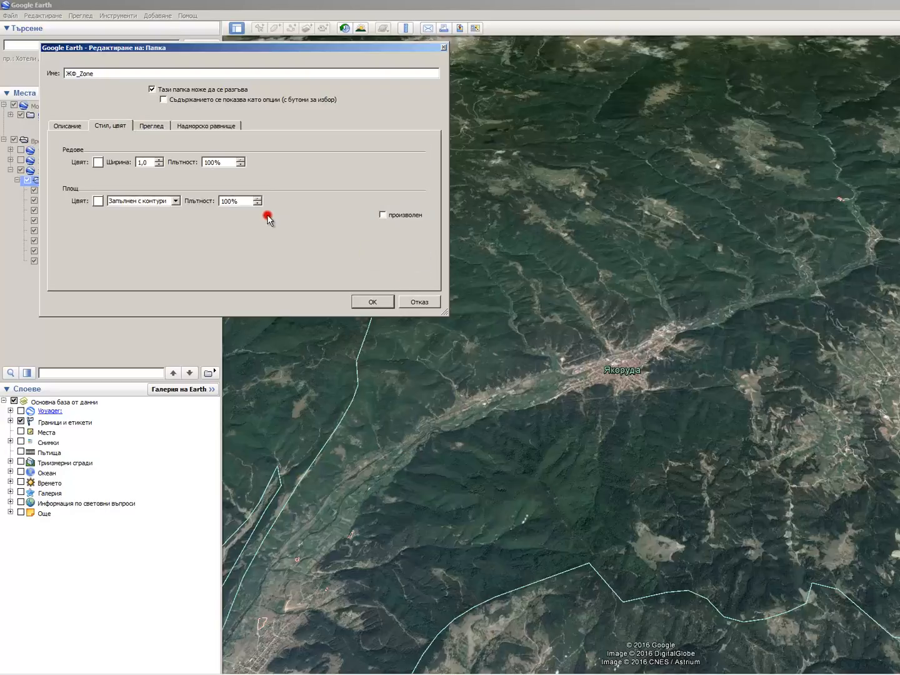
# Set the shared line color of the ЖФ_Zone polygons to orange (255, 170, 0)
pyautogui.click(93, 164)
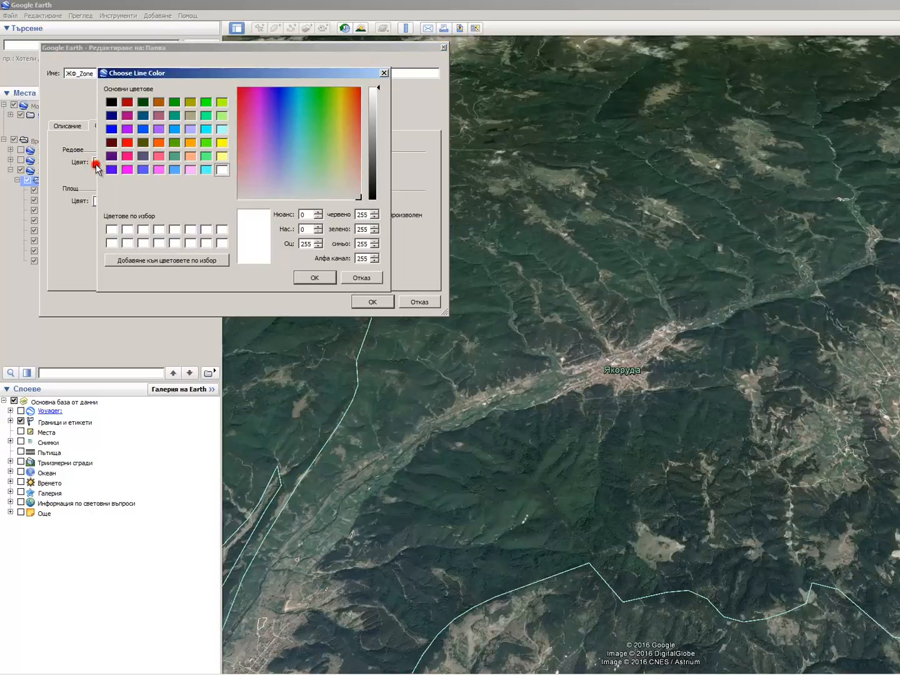
pyautogui.click(175, 155)
pyautogui.click(190, 140)
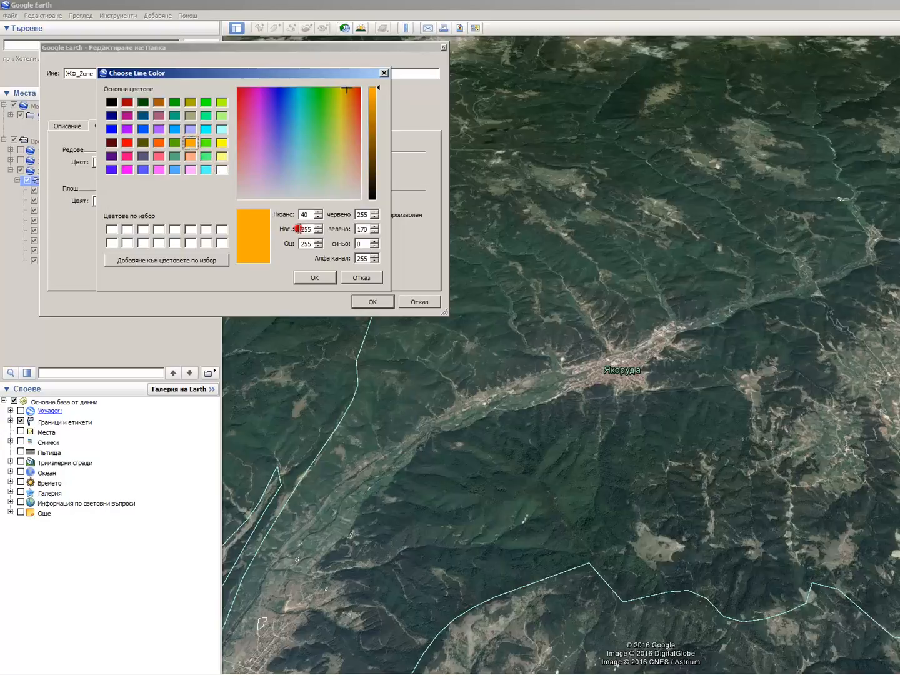
pyautogui.click(318, 278)
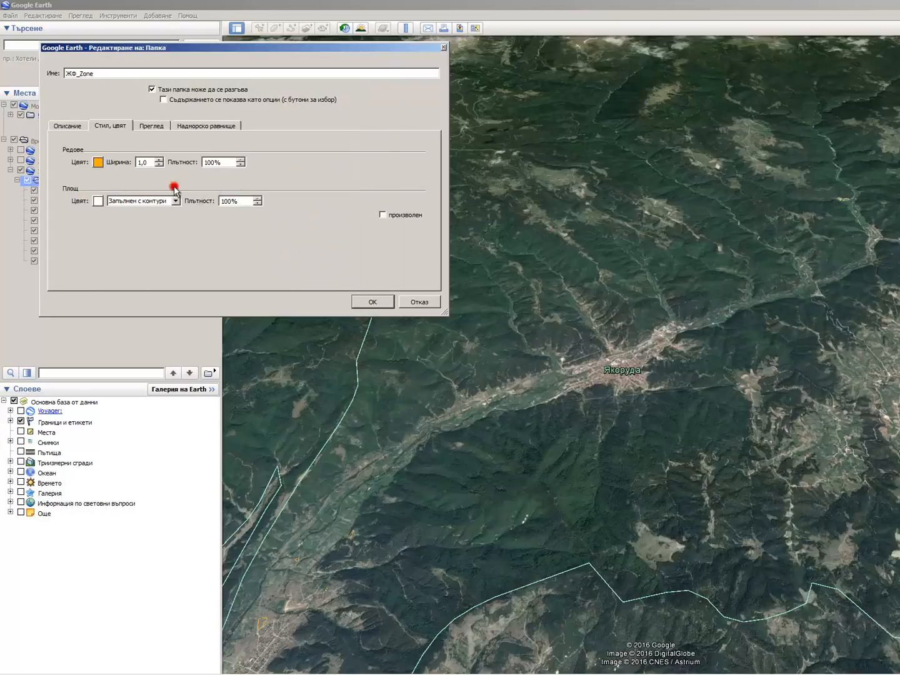
# Set the ЖФ_Zone area color to light peach (255, 210, 183) with 50% opacity and apply the folder style
pyautogui.click(96, 200)
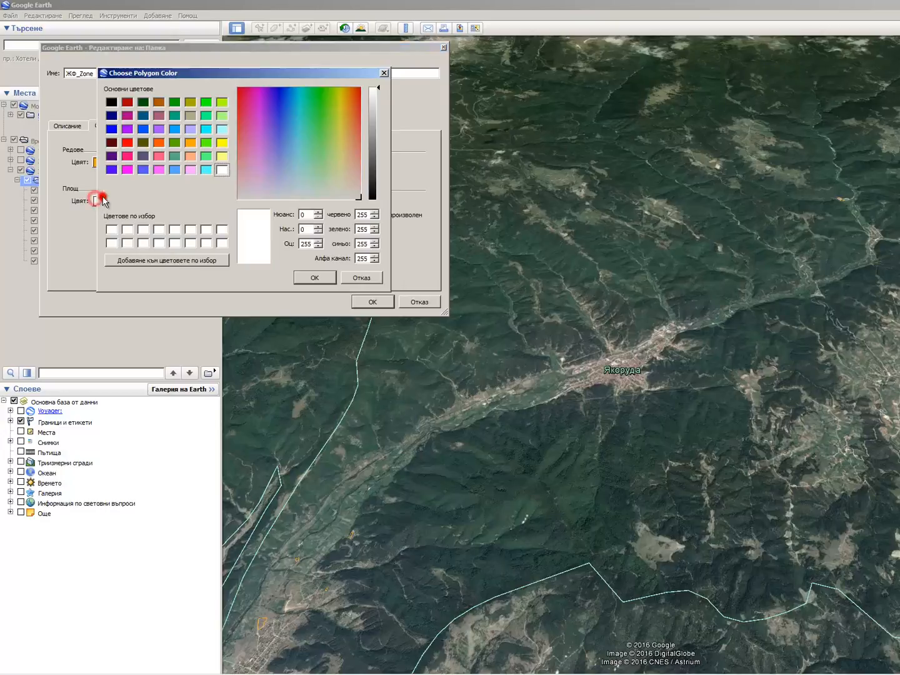
pyautogui.click(190, 156)
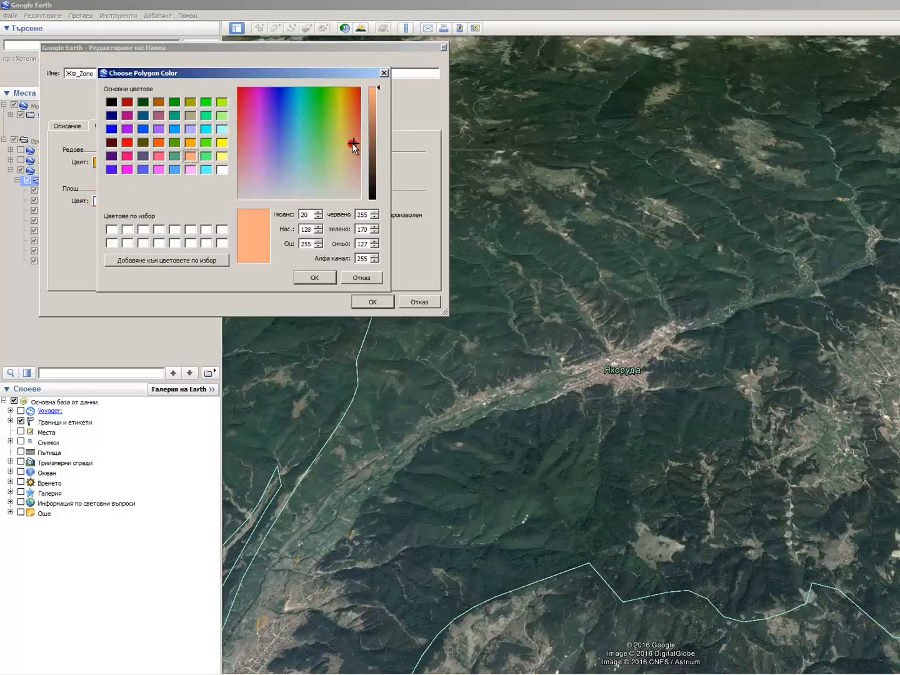
pyautogui.moveTo(354, 148)
pyautogui.mouseDown()
pyautogui.moveTo(374, 147)
pyautogui.moveTo(352, 154)
pyautogui.moveTo(353, 165)
pyautogui.mouseUp()
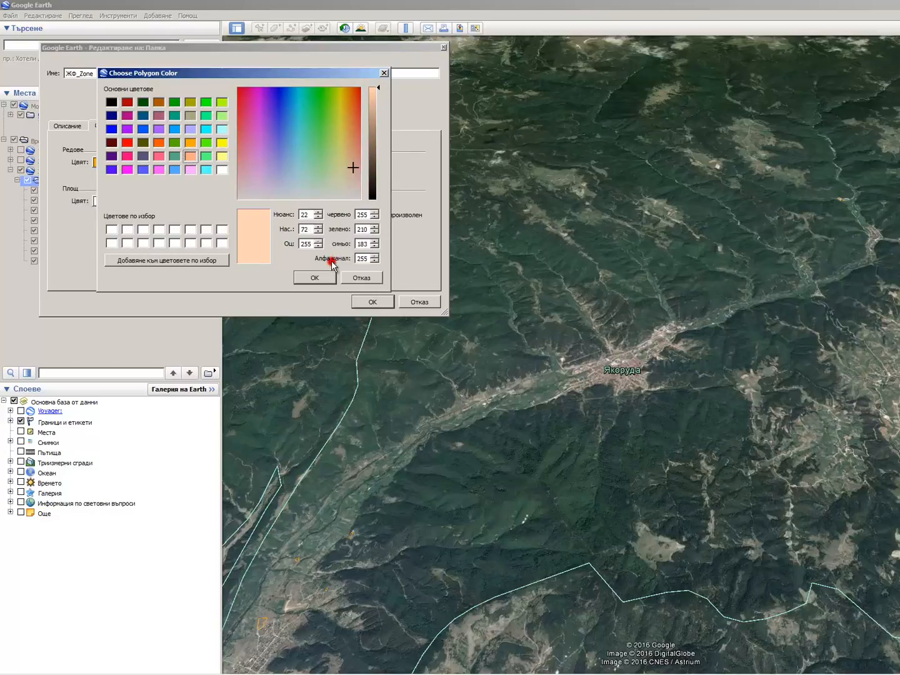
pyautogui.click(319, 276)
pyautogui.doubleClick(238, 200)
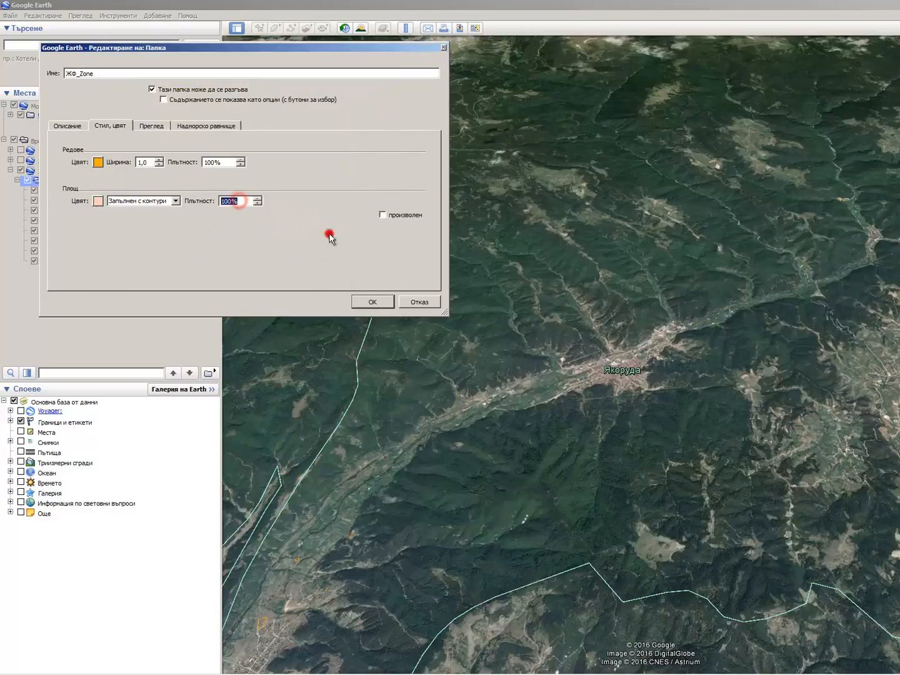
pyautogui.write('50')
pyautogui.click(372, 301)
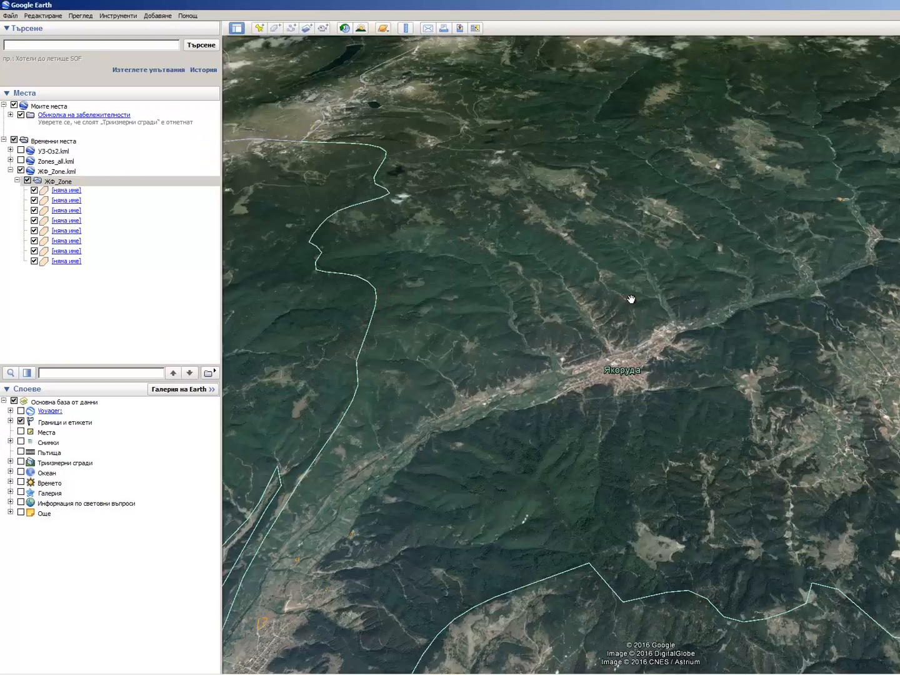
# Fly to the ЖФ_Zone folder, examine the restyled zones on the map, and collapse ЖФ_Zone.kml in the places list
pyautogui.doubleClick(83, 181)
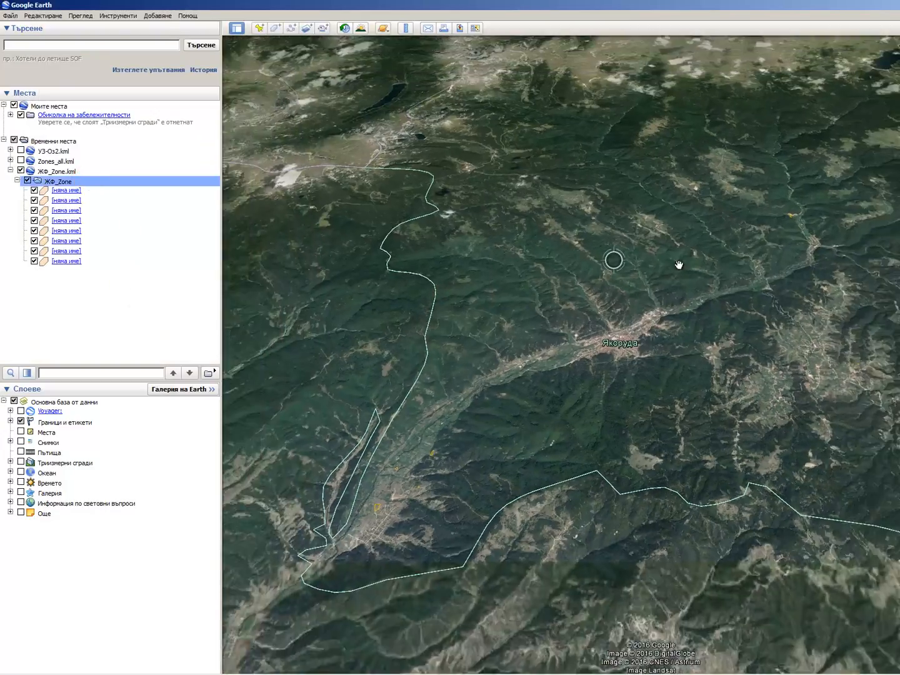
pyautogui.scroll(4, 801, 163)
pyautogui.scroll(-3, 768, 240)
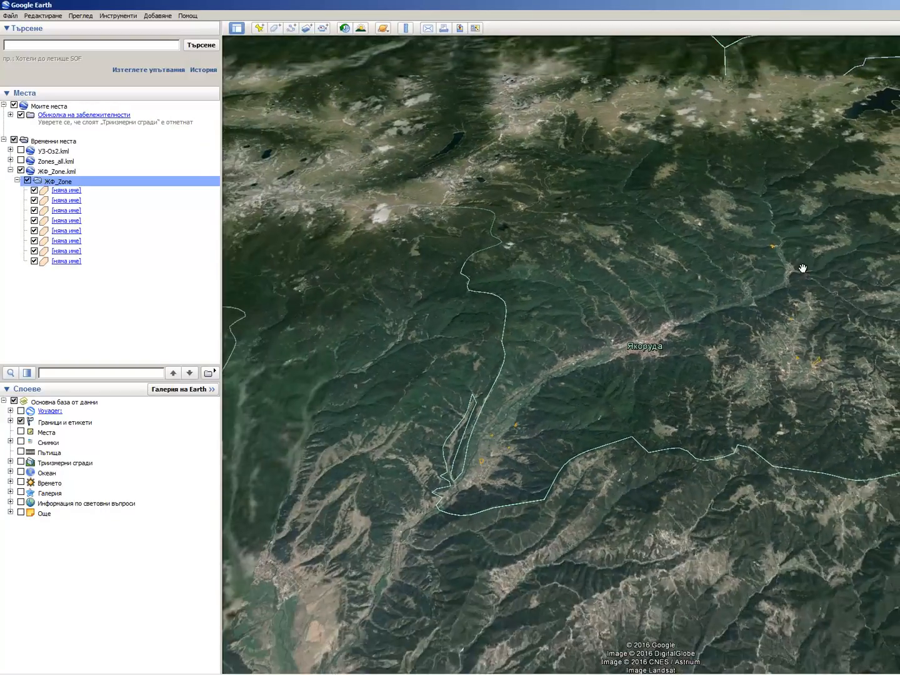
pyautogui.scroll(1, 841, 338)
pyautogui.scroll(-2, 841, 337)
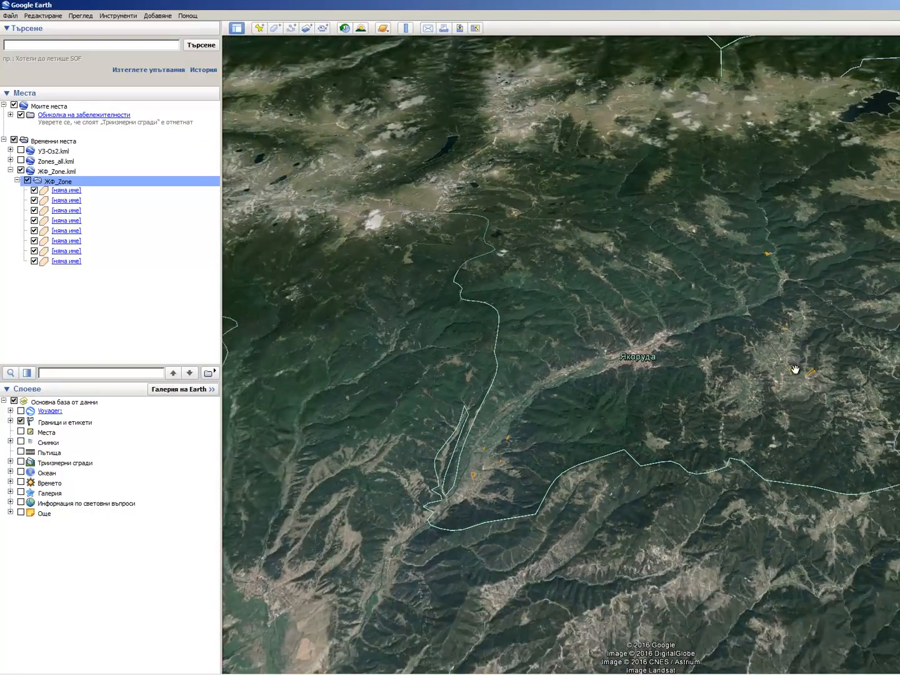
pyautogui.scroll(3, 813, 379)
pyautogui.scroll(-2, 809, 376)
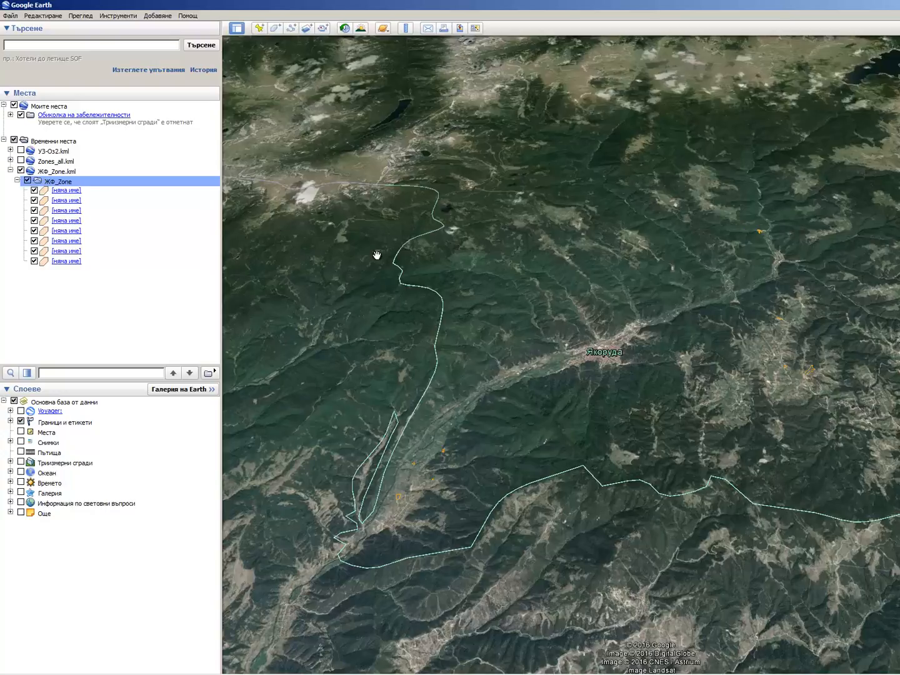
pyautogui.click(17, 180)
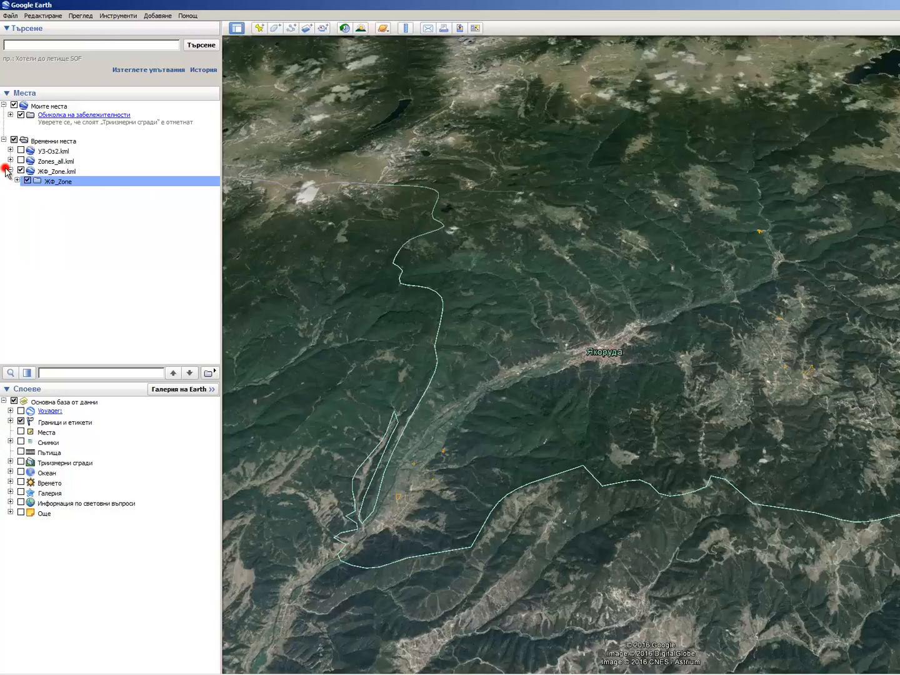
pyautogui.click(7, 170)
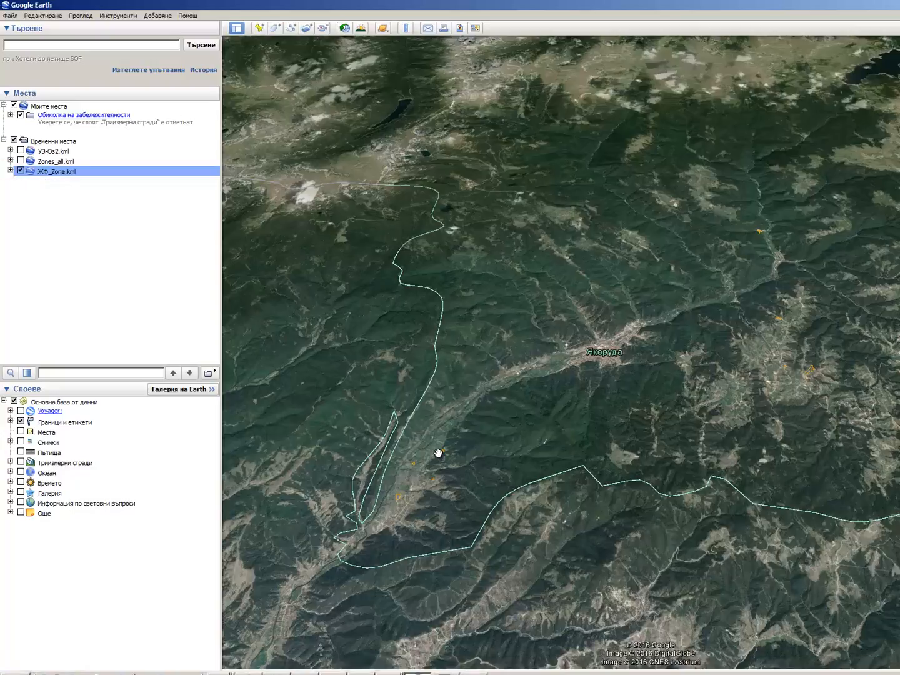
# Switch to QGIS and open the attribute table of the YAKo_pro_last_aggr layer
pyautogui.hotkey('alt', 'Tab')
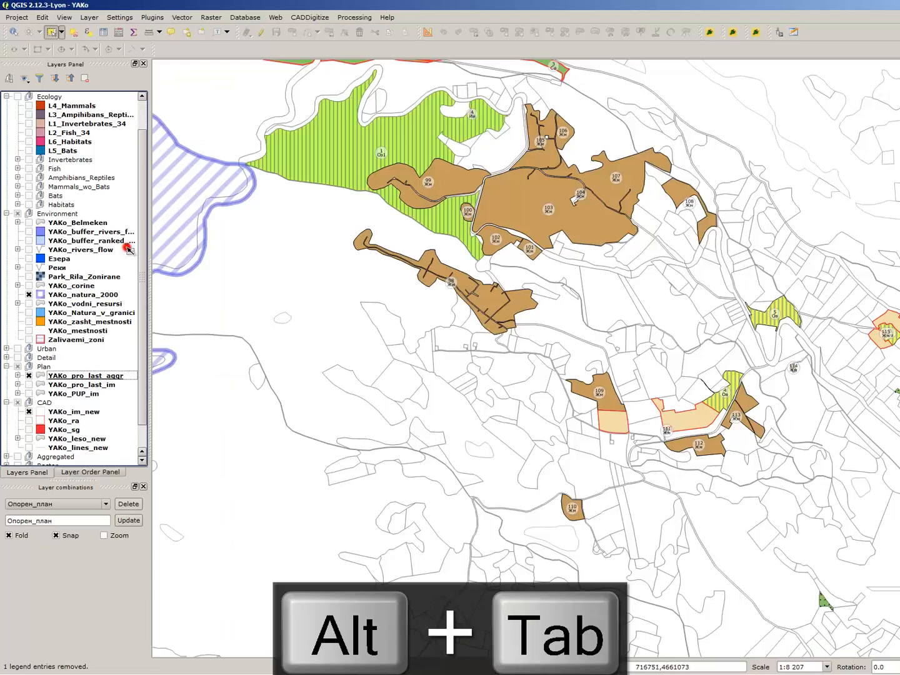
pyautogui.rightClick(111, 376)
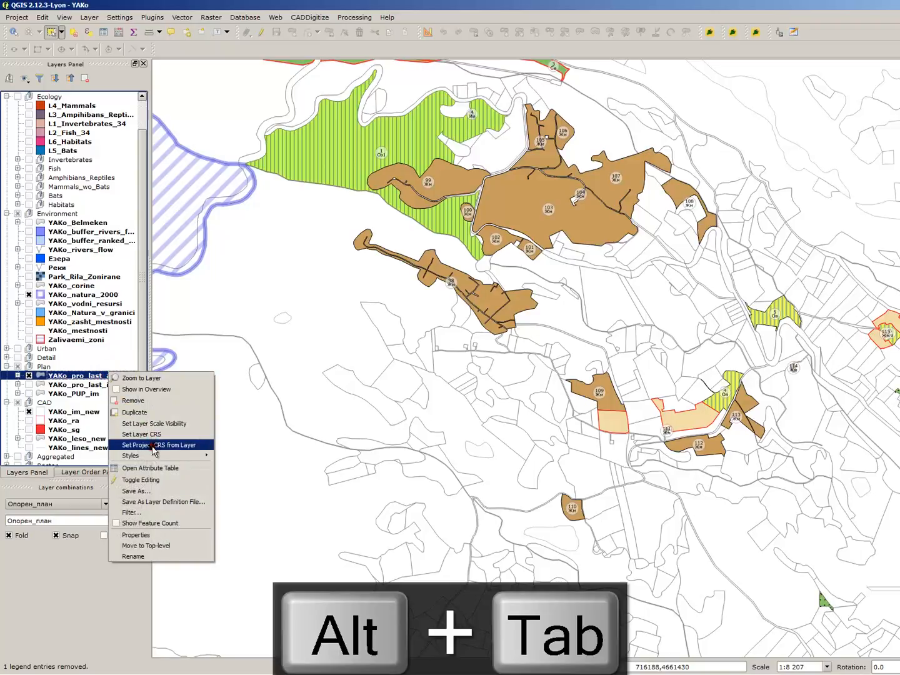
pyautogui.click(80, 377)
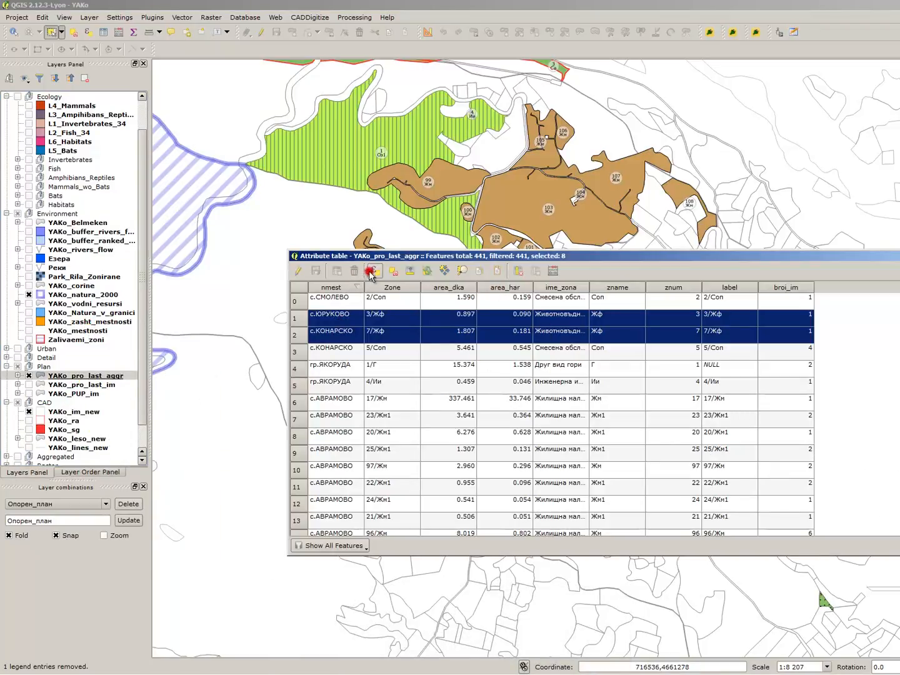
# Select the features matching "ime_zona" = 'Горски парк (Оз1)' by expression and move the selection to the top of the attribute table
pyautogui.click(374, 271)
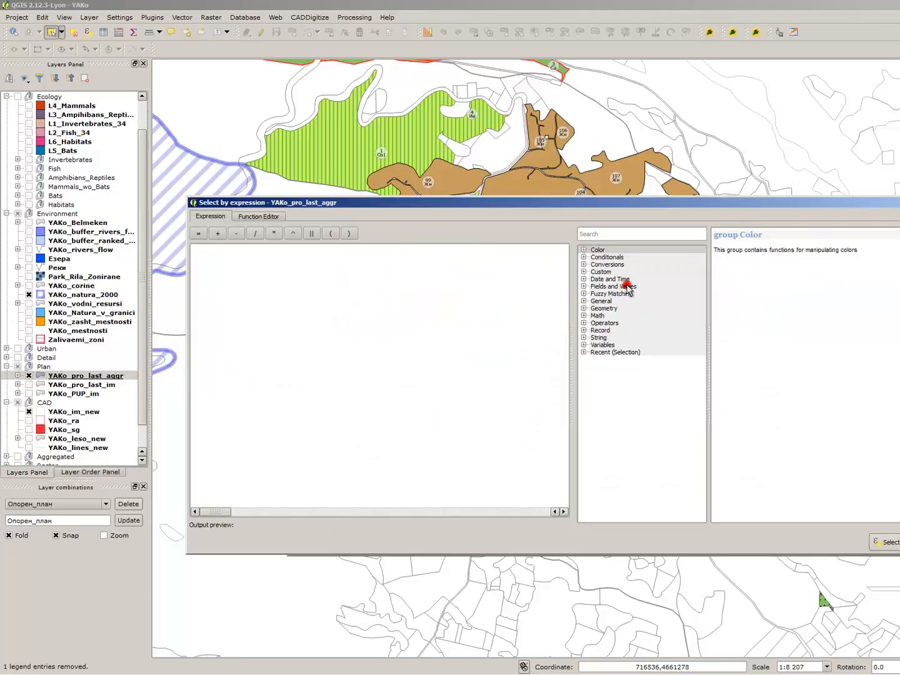
pyautogui.doubleClick(628, 286)
pyautogui.doubleClick(624, 331)
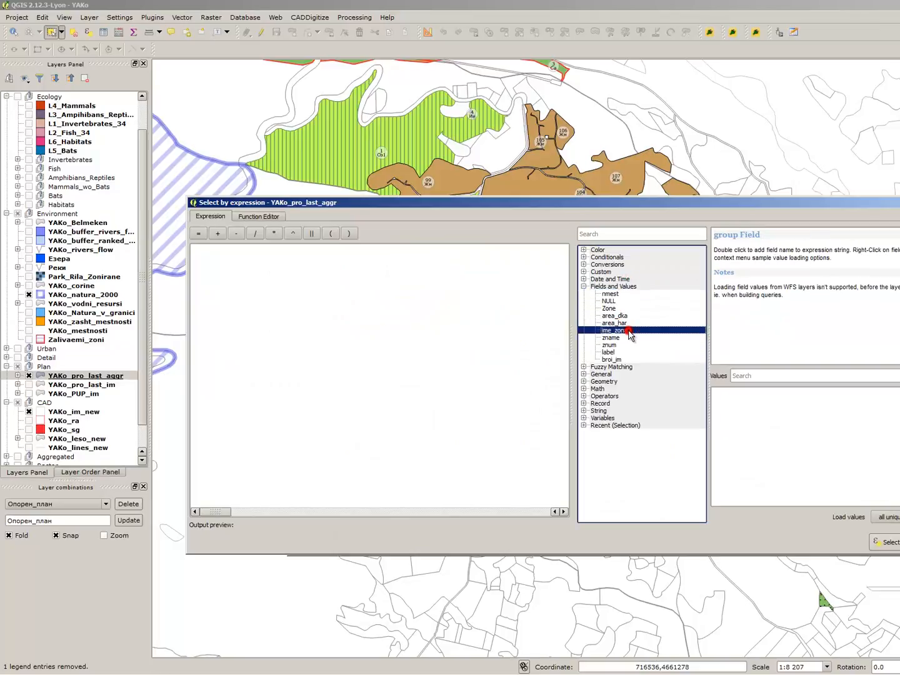
pyautogui.write('=')
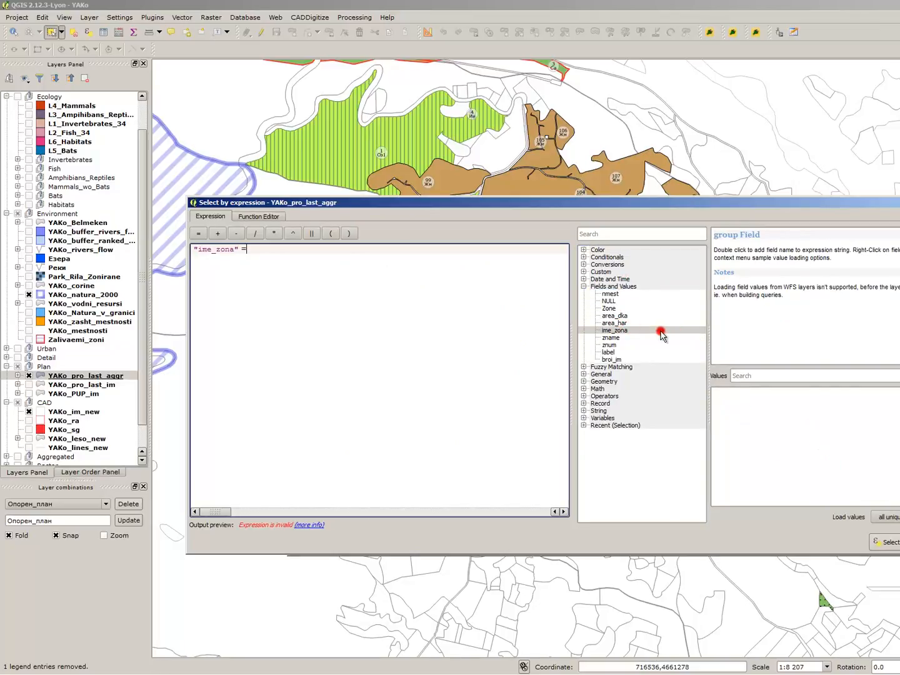
pyautogui.click(886, 517)
pyautogui.click(791, 428)
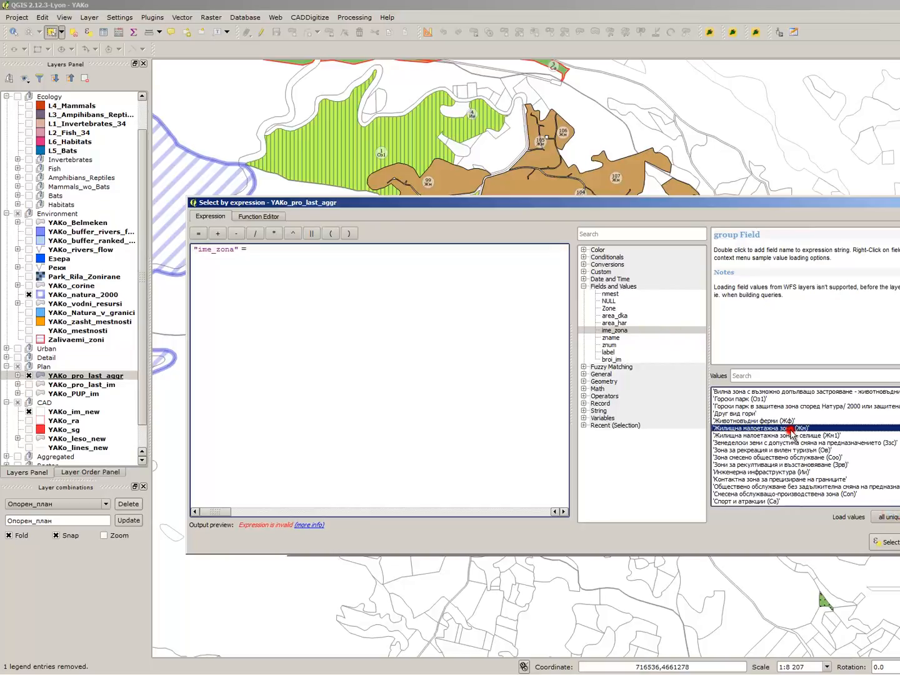
pyautogui.click(774, 398)
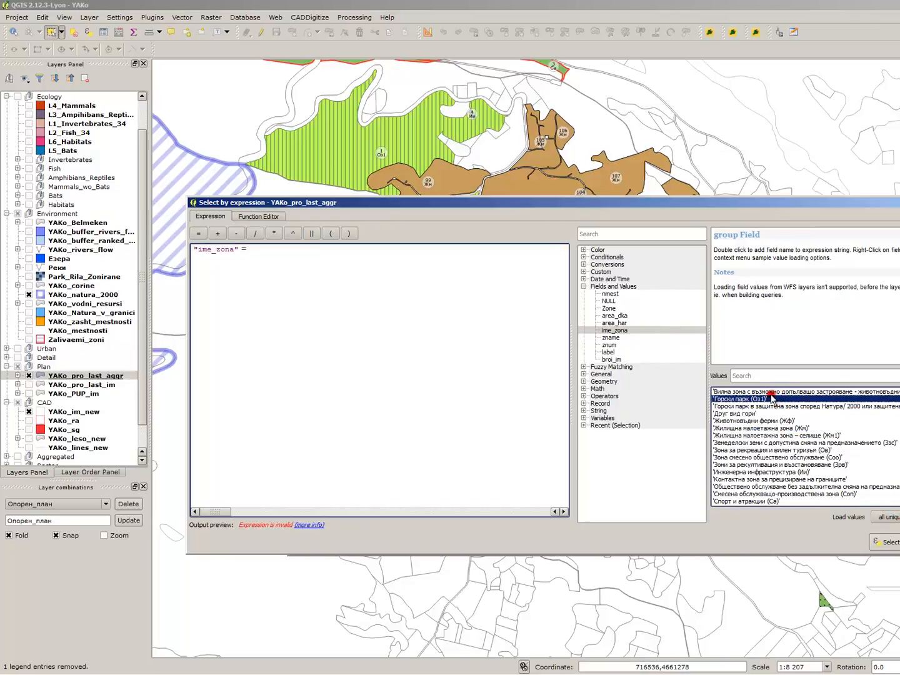
pyautogui.doubleClick(762, 400)
pyautogui.click(881, 542)
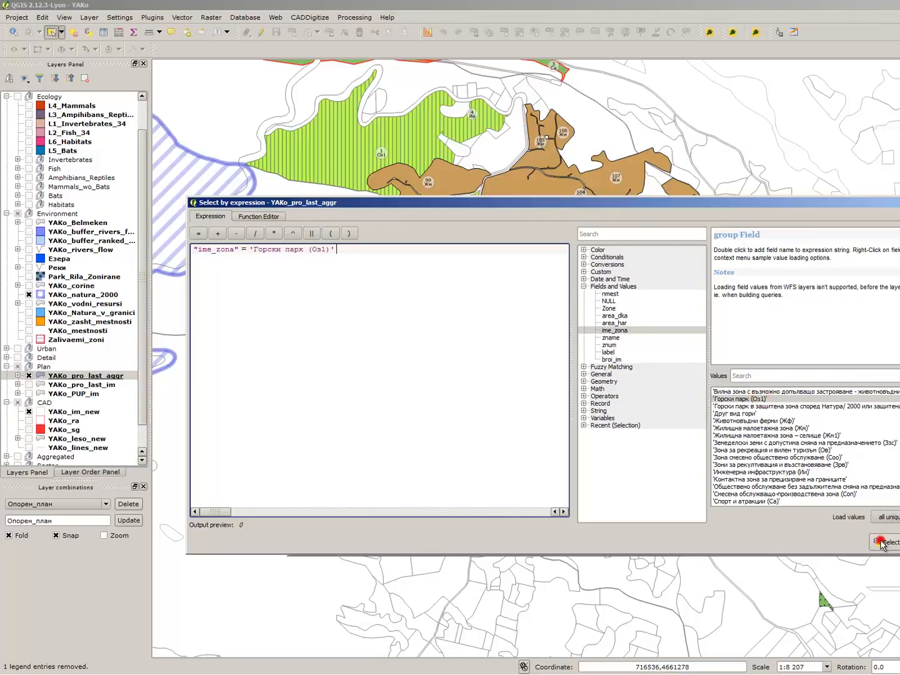
pyautogui.click(881, 542)
pyautogui.click(899, 543)
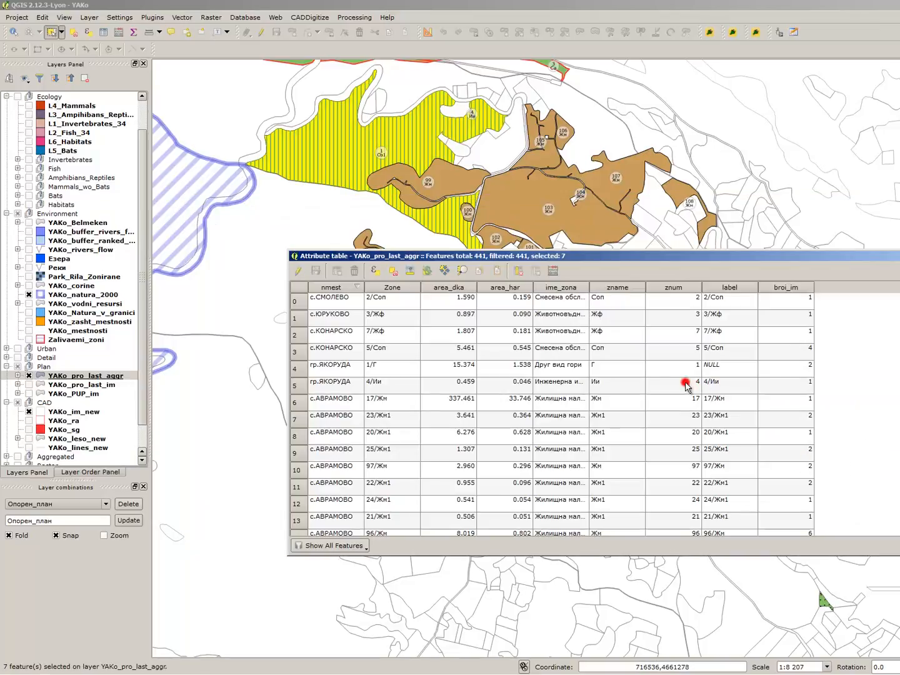
pyautogui.click(551, 365)
pyautogui.click(410, 270)
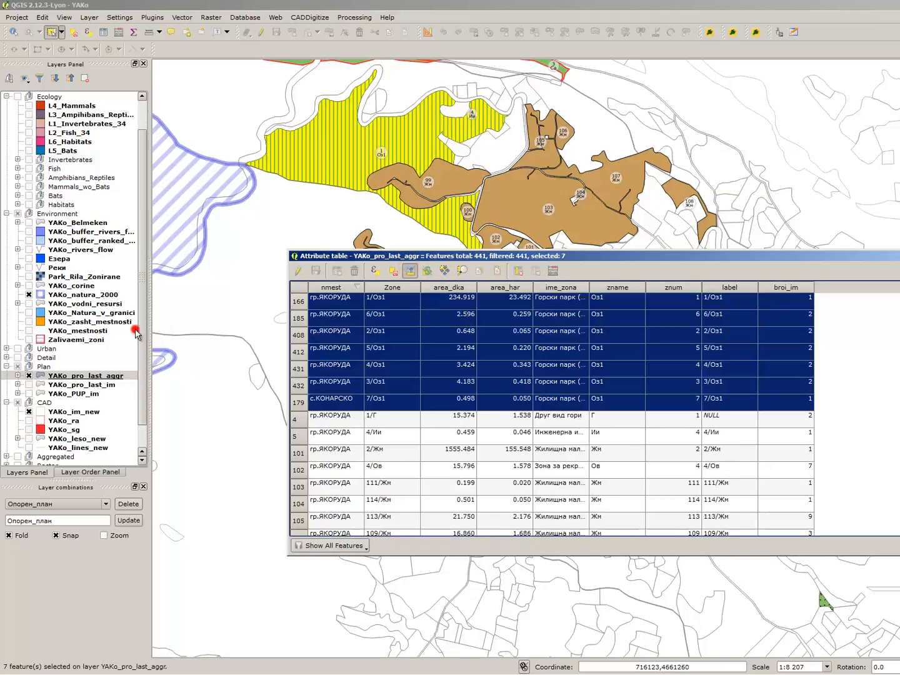
# Export only the selected features of YAKo_pro_last_aggr to KML as Оз1_Zone in the Zones folder, without adding the file to the map
pyautogui.rightClick(94, 378)
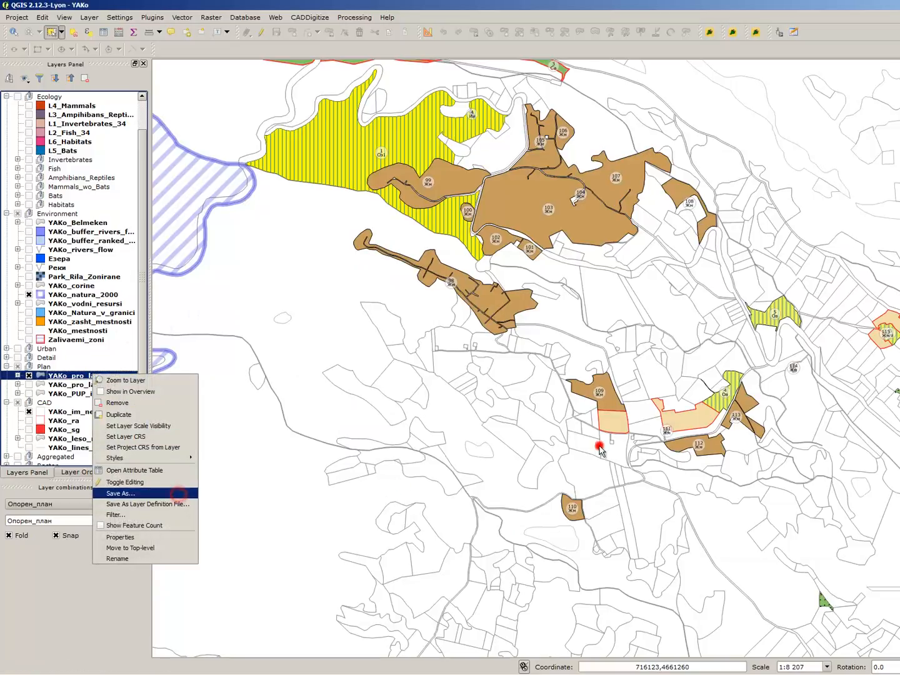
pyautogui.click(182, 491)
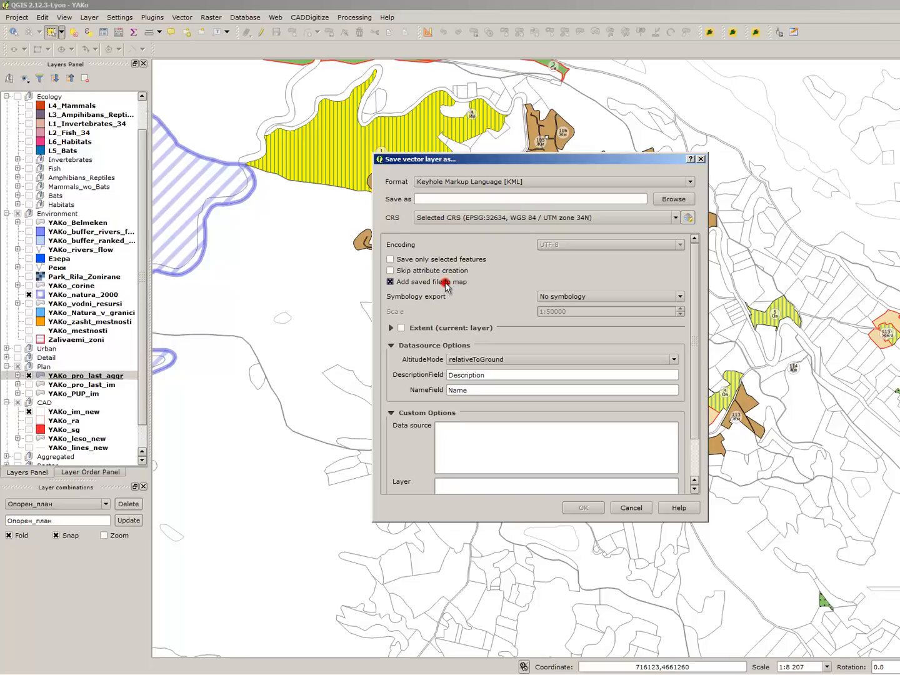
pyautogui.click(446, 259)
pyautogui.click(676, 199)
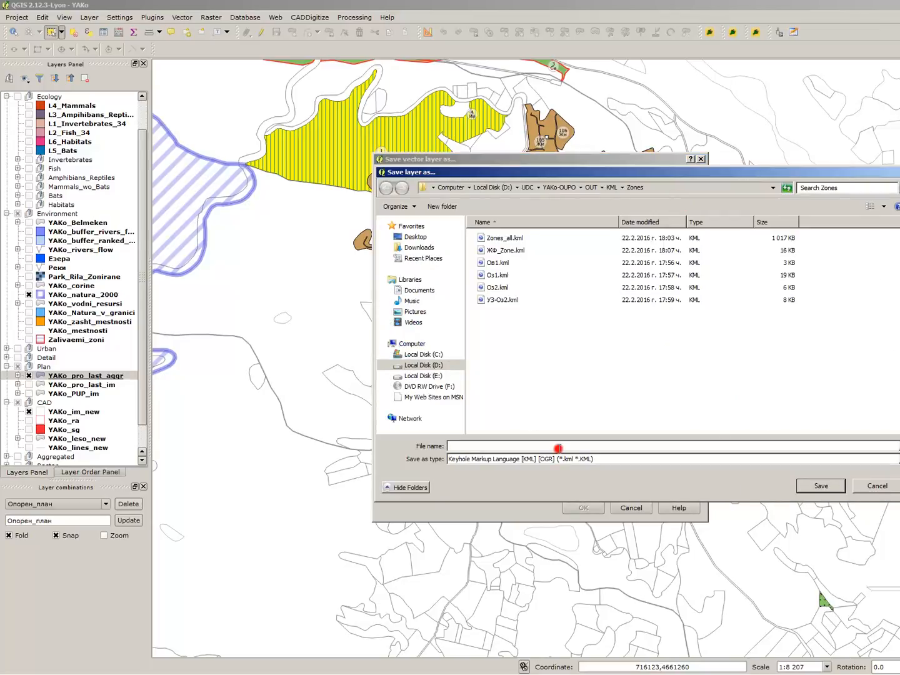
pyautogui.write('Z')
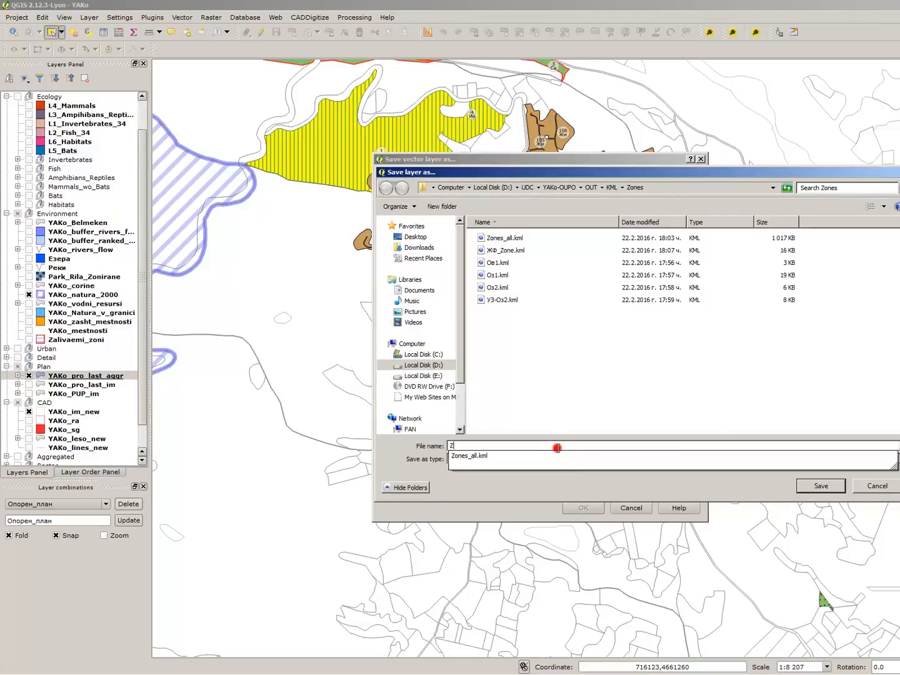
pyautogui.press('BackSpace')
pyautogui.write('Оз1_Zone')
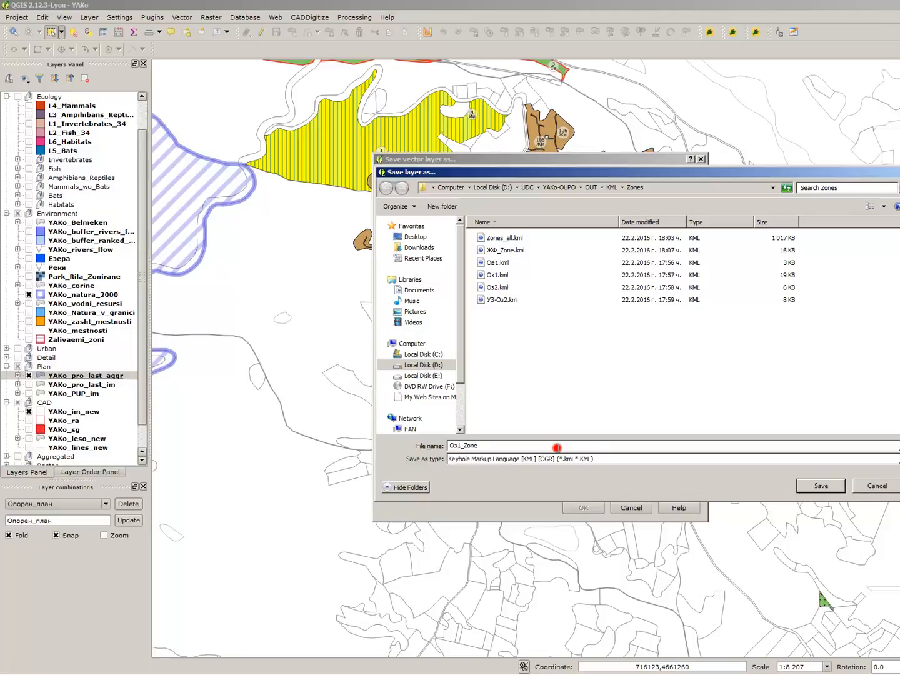
pyautogui.press('Return')
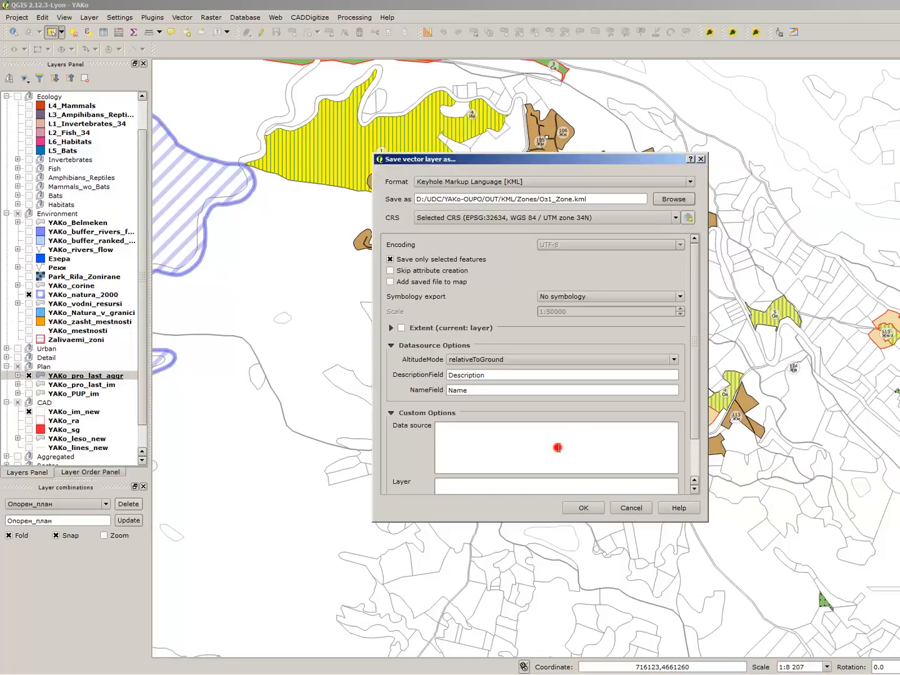
pyautogui.click(579, 507)
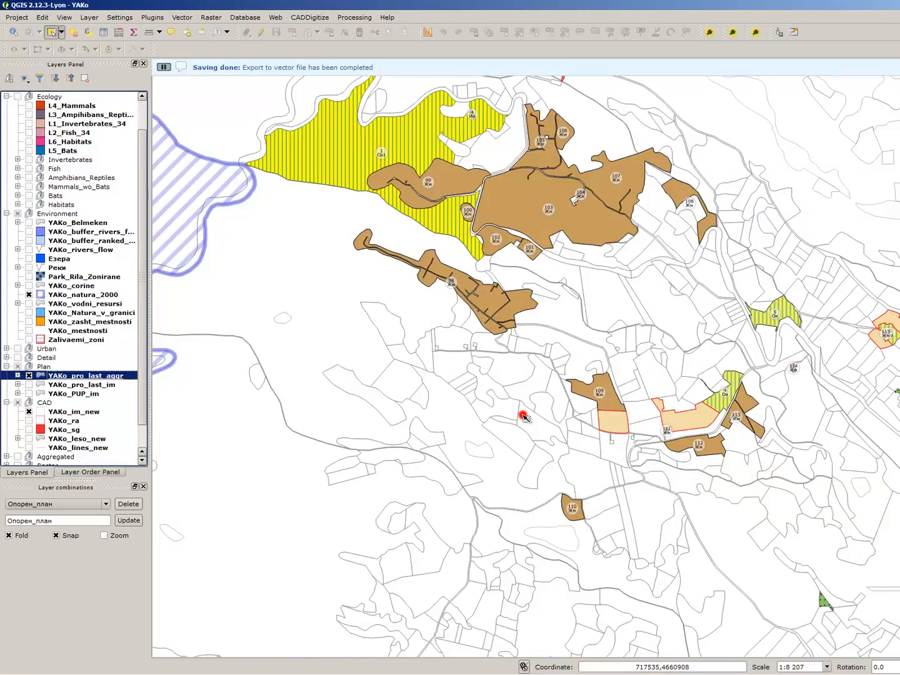
# Switch to Google Earth and open Оз1_Zone.kml from the Zones folder
pyautogui.hotkey('alt', 'Tab')
pyautogui.hotkey('alt', 'Tab')
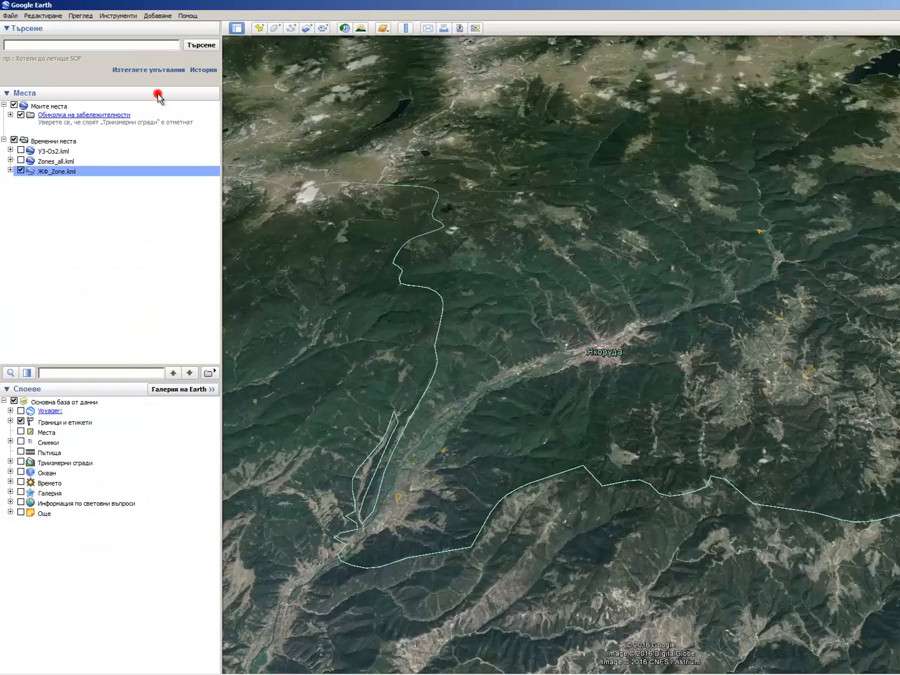
pyautogui.click(11, 15)
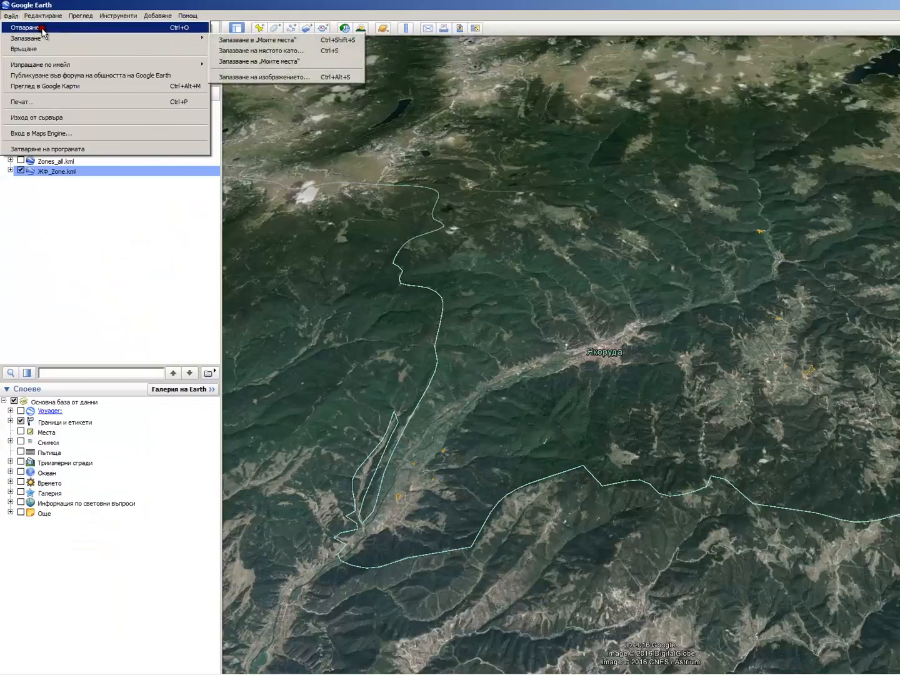
pyautogui.click(26, 28)
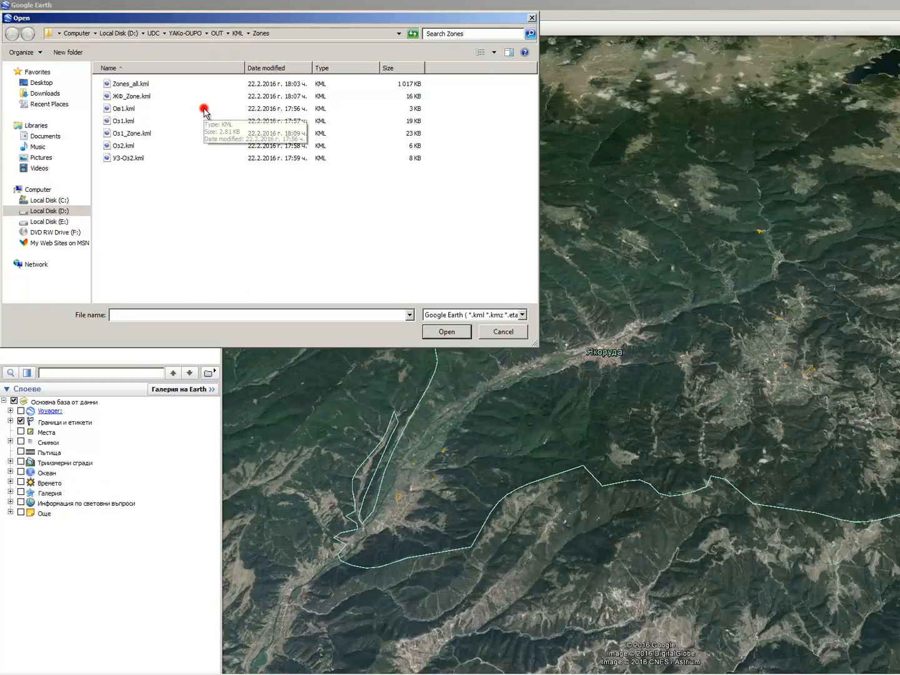
pyautogui.click(137, 84)
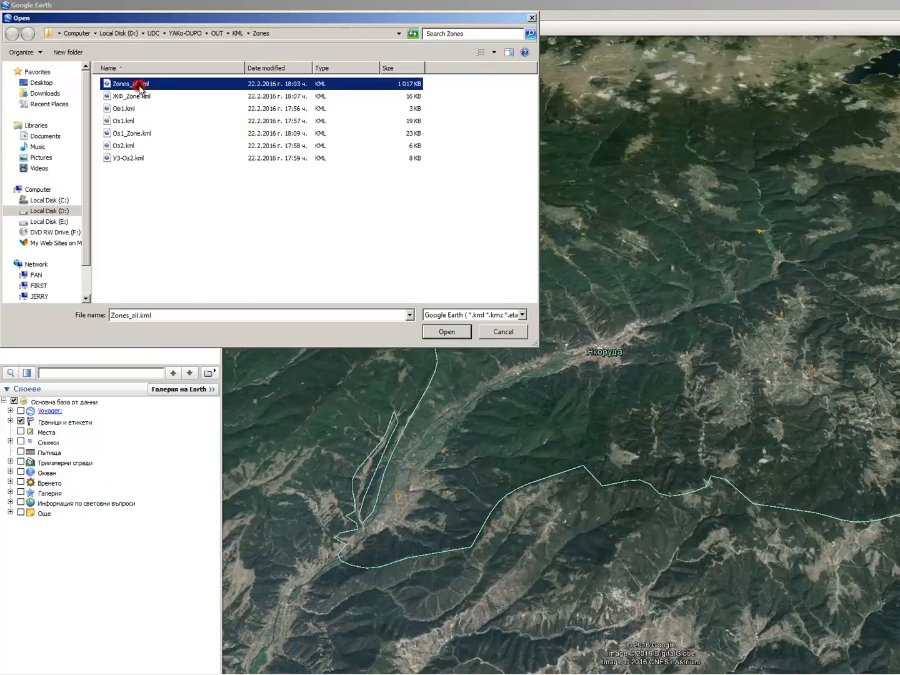
pyautogui.click(144, 133)
pyautogui.doubleClick(149, 132)
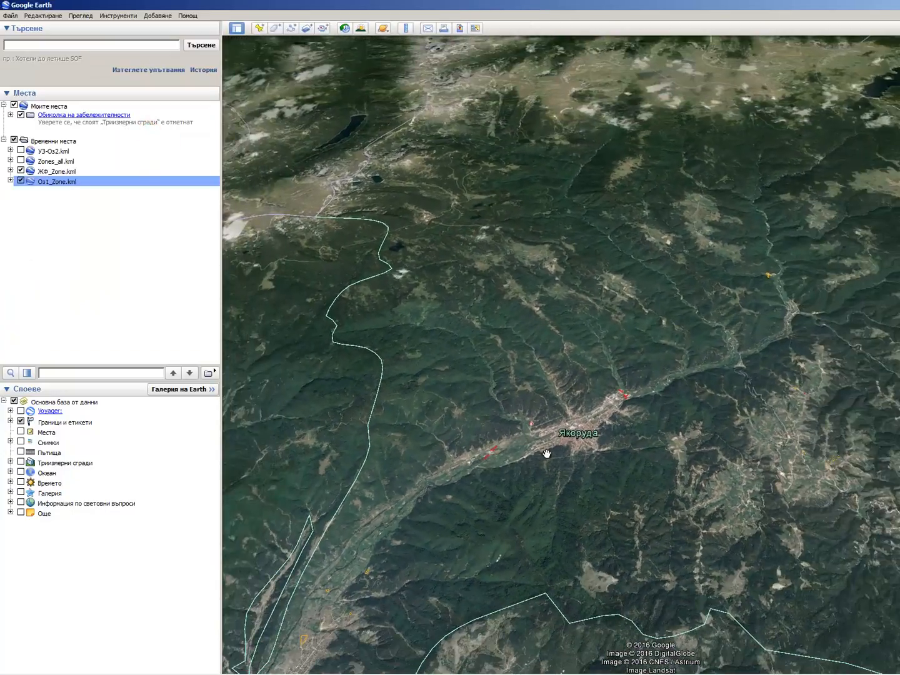
# Expand Оз1_Zone.kml down to its zones and view the attributes of the first and fourth zones on the map
pyautogui.scroll(5, 508, 375)
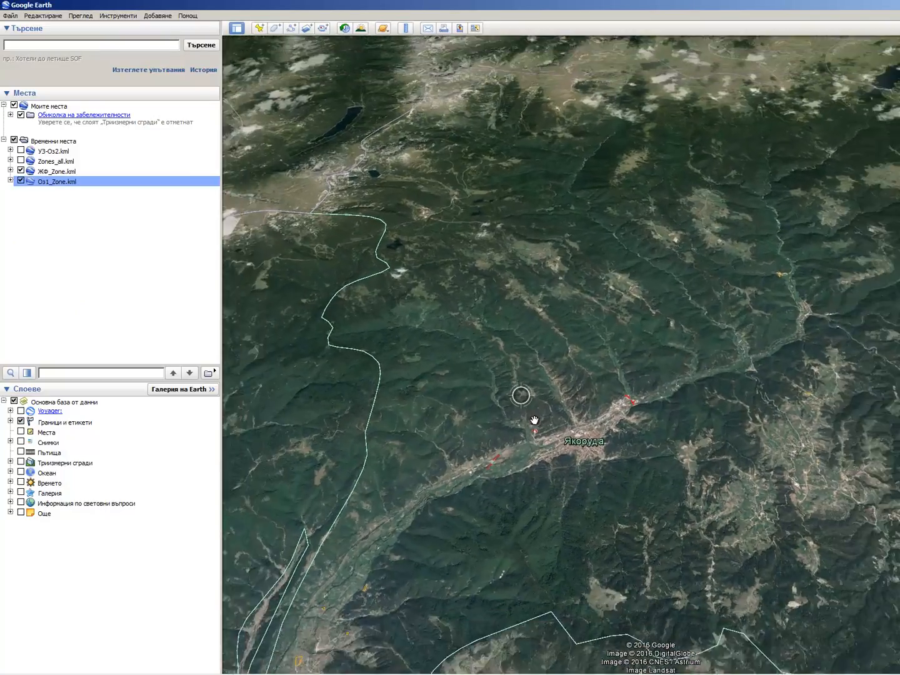
pyautogui.scroll(-3, 475, 497)
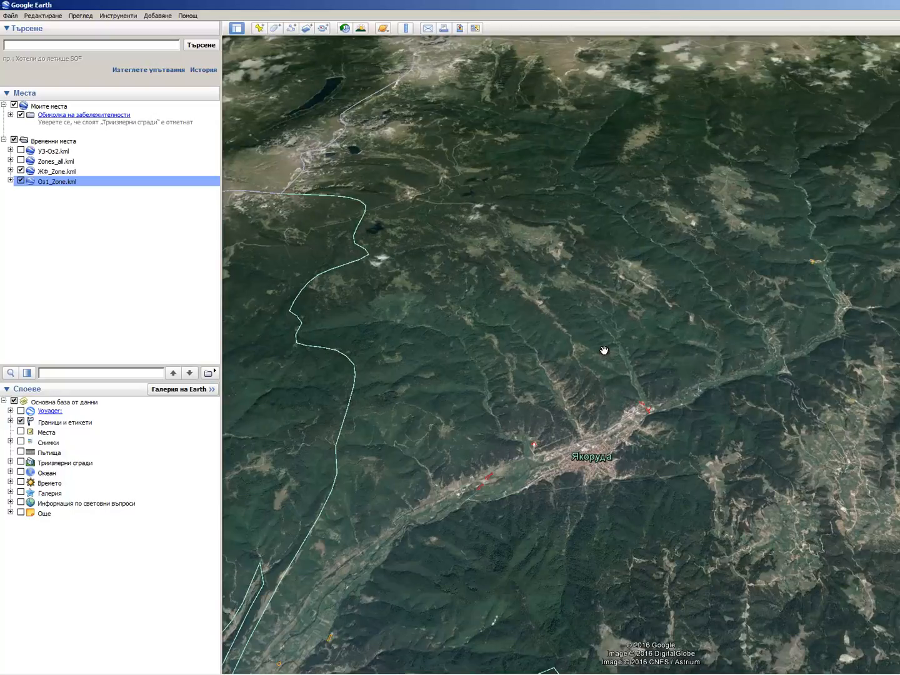
pyautogui.click(10, 180)
pyautogui.click(18, 191)
pyautogui.click(59, 199)
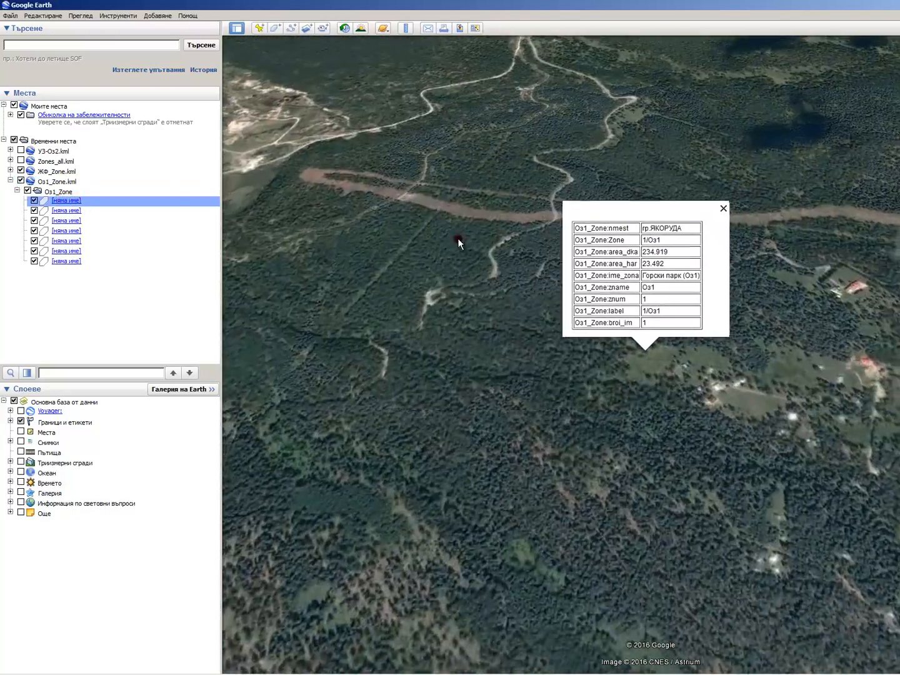
pyautogui.scroll(-4, 649, 384)
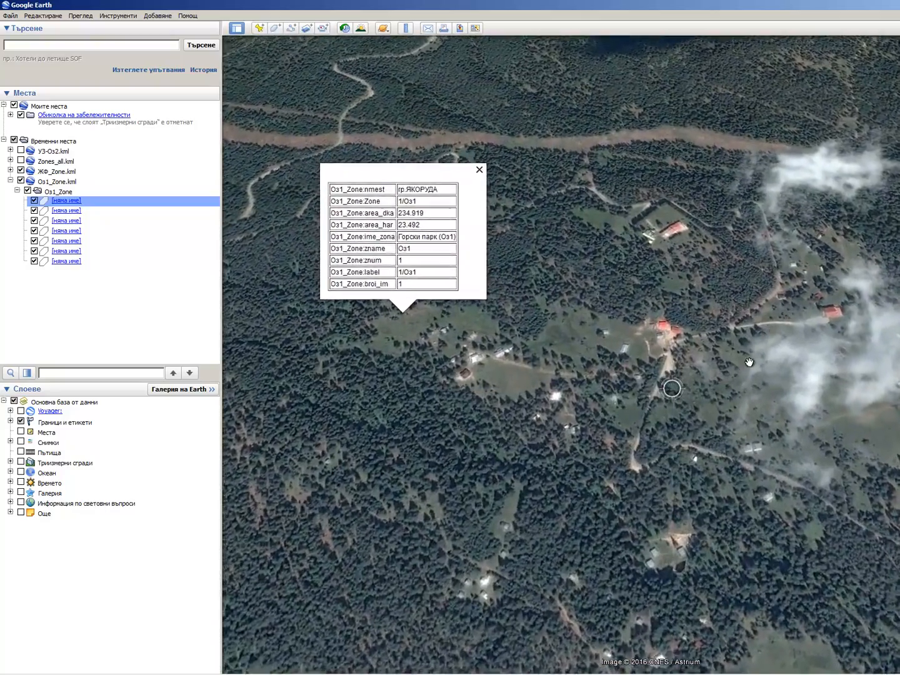
pyautogui.click(750, 379)
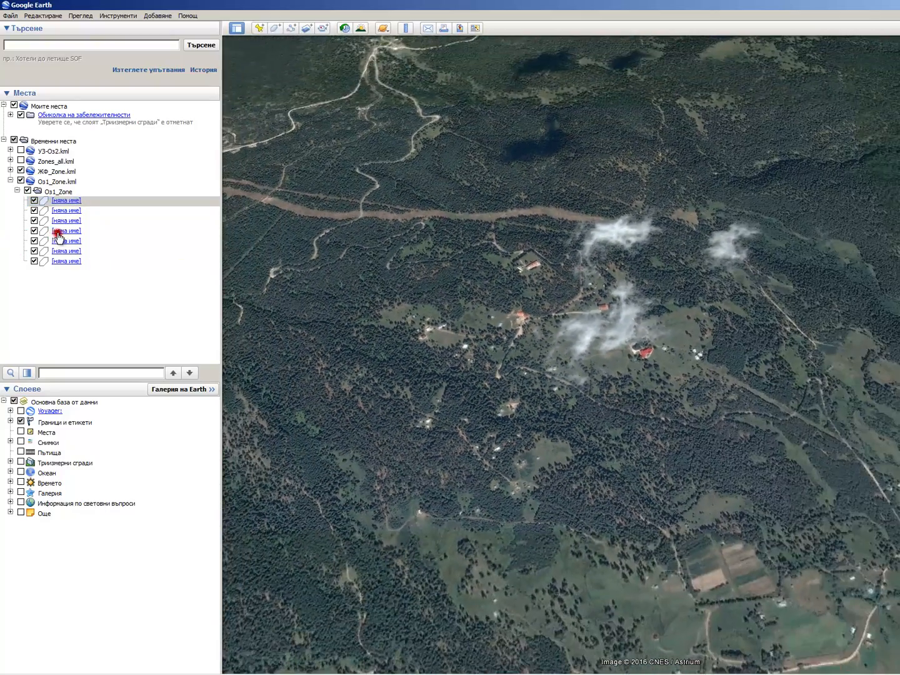
pyautogui.click(66, 233)
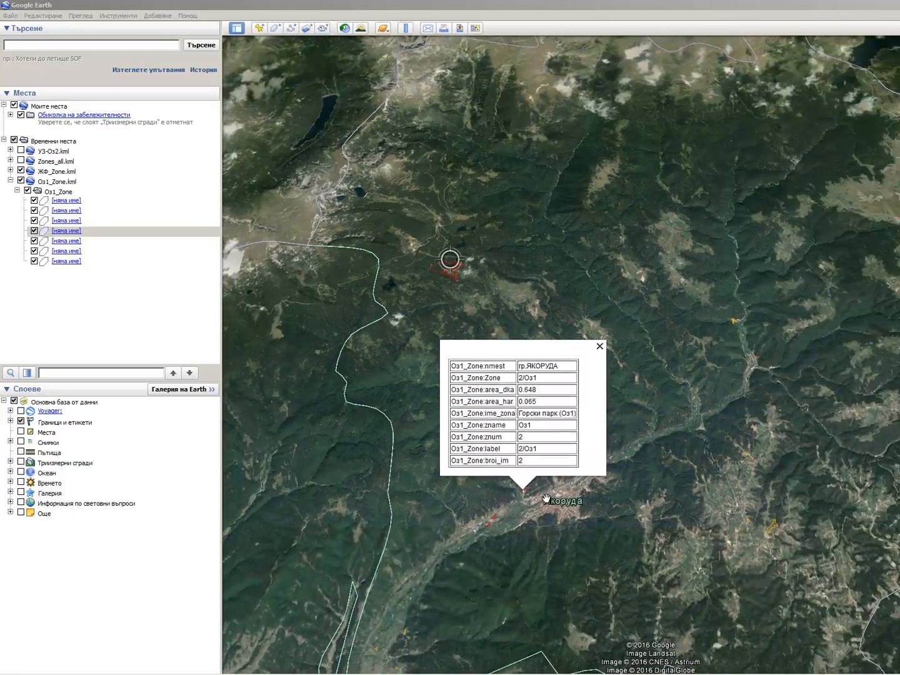
# Dismiss the zone details, collapse Оз1_Zone.kml in the places list, and examine the zones around Якоруда on the map
pyautogui.moveTo(524, 532); pyautogui.dragTo(533, 474)
pyautogui.click(83, 168)
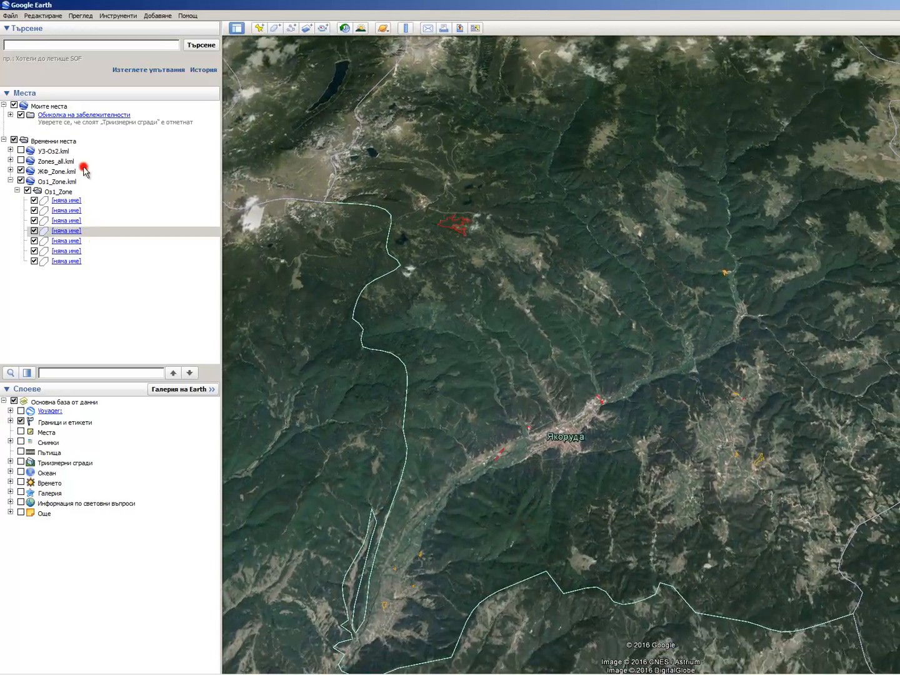
pyautogui.click(18, 190)
pyautogui.click(10, 180)
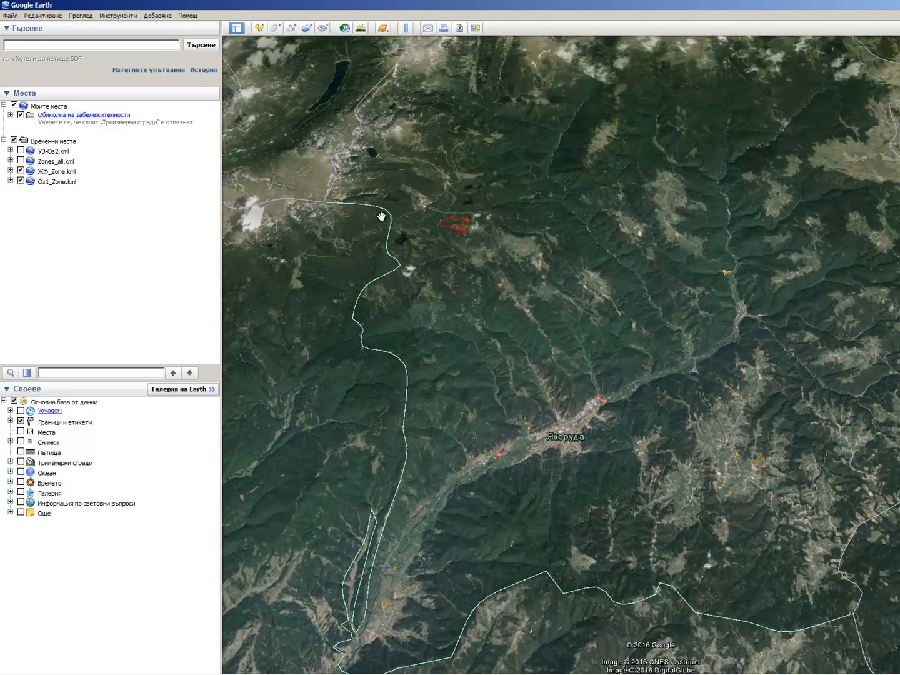
pyautogui.scroll(-1, 400, 216)
pyautogui.scroll(1, 663, 396)
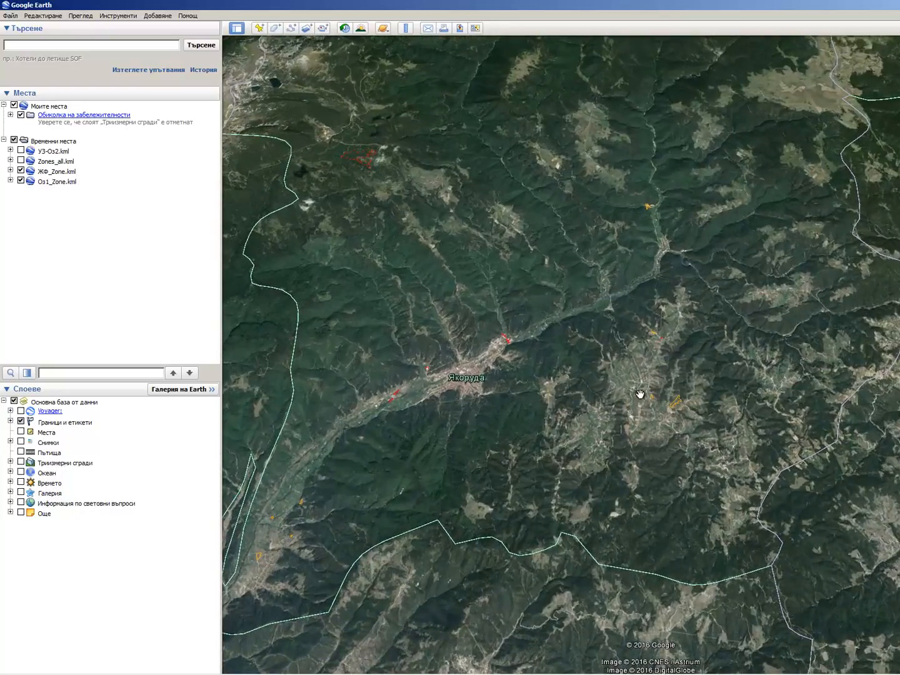
pyautogui.scroll(-1, 639, 394)
# Try sharing one style across the Оз1_Zone folder with a pink (255, 0, 127) line color, and cancel the folder edit
pyautogui.click(69, 183)
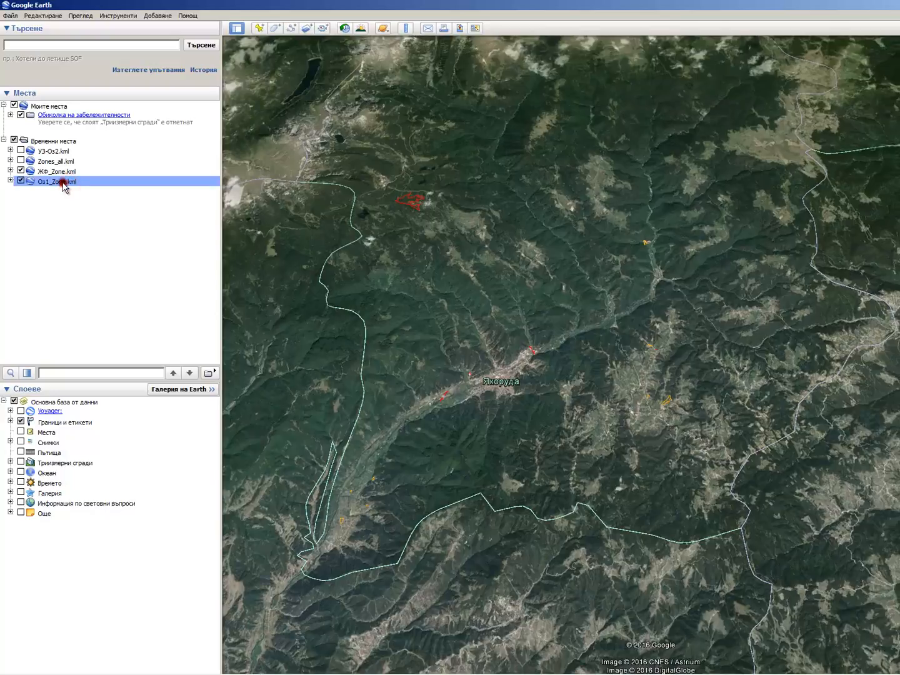
pyautogui.click(9, 180)
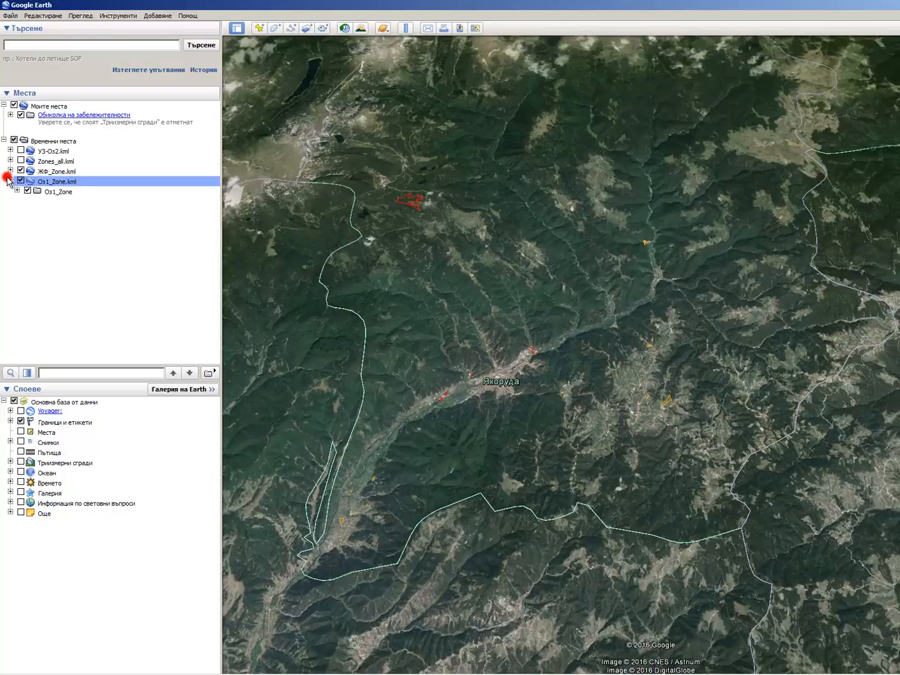
pyautogui.rightClick(54, 194)
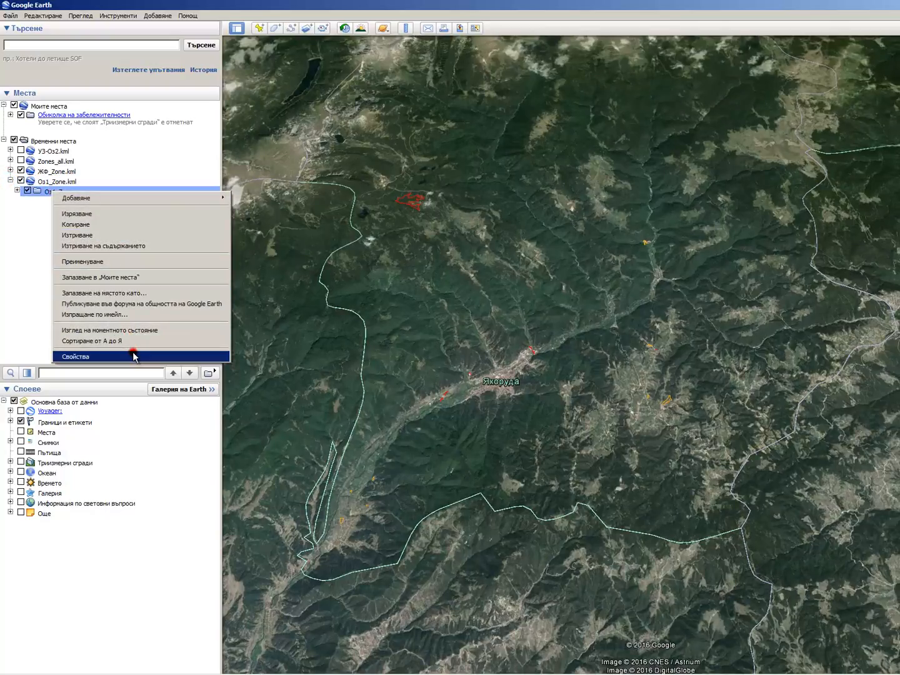
pyautogui.click(133, 356)
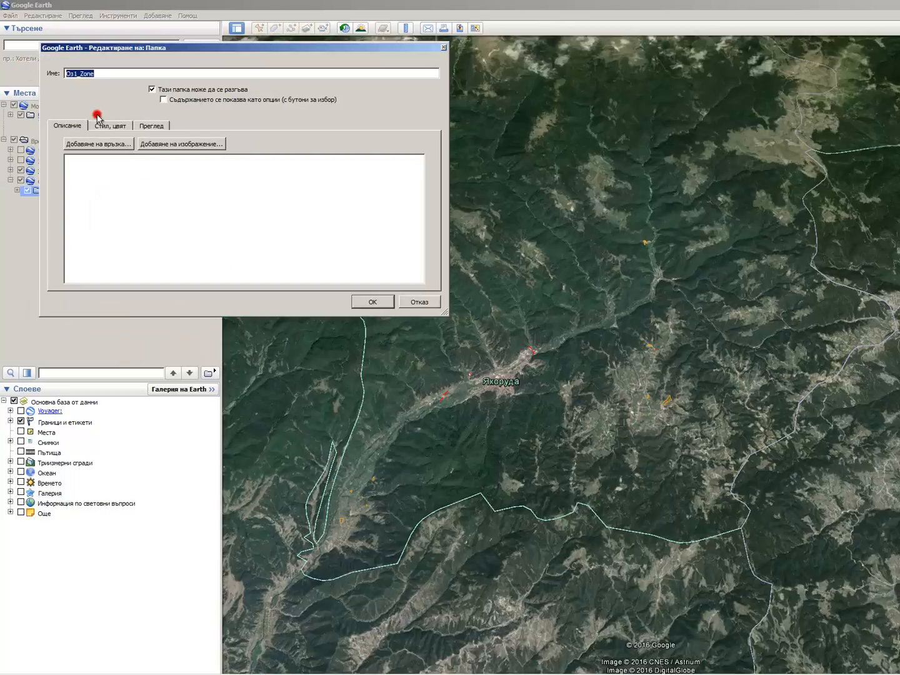
pyautogui.click(97, 116)
pyautogui.click(407, 261)
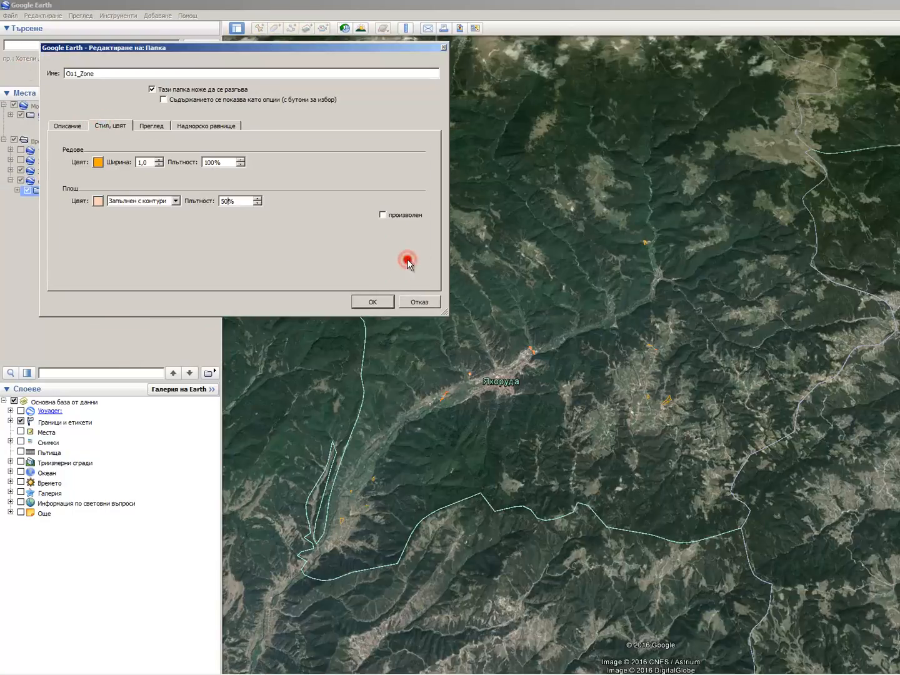
pyautogui.click(98, 162)
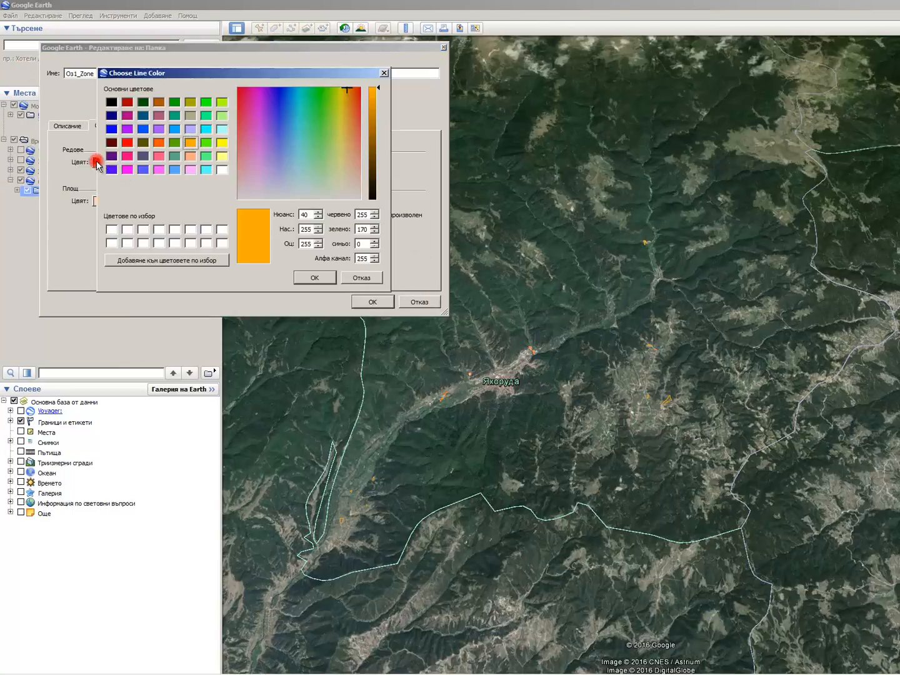
pyautogui.click(128, 156)
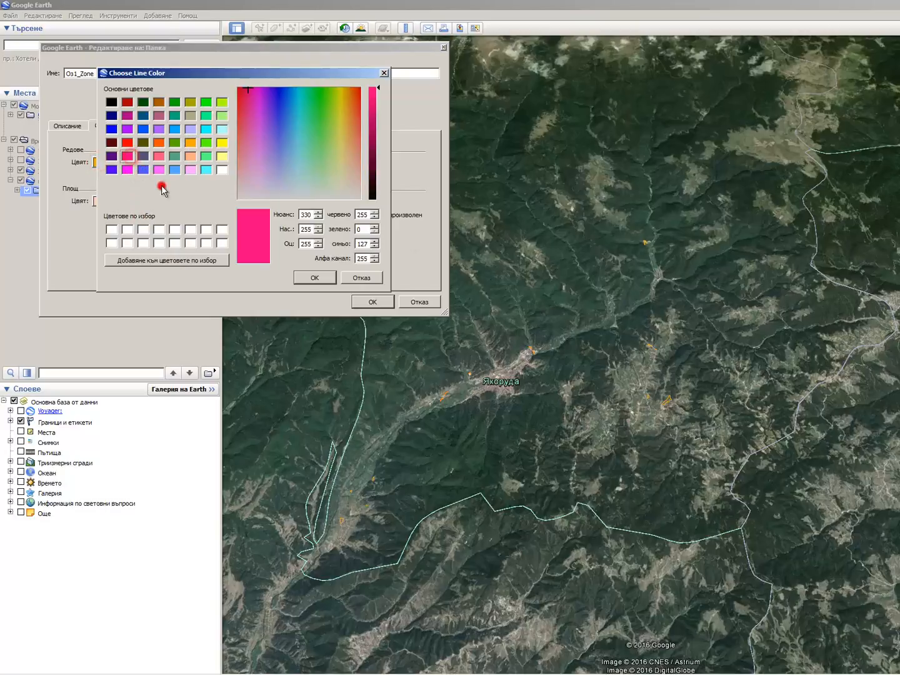
pyautogui.click(318, 279)
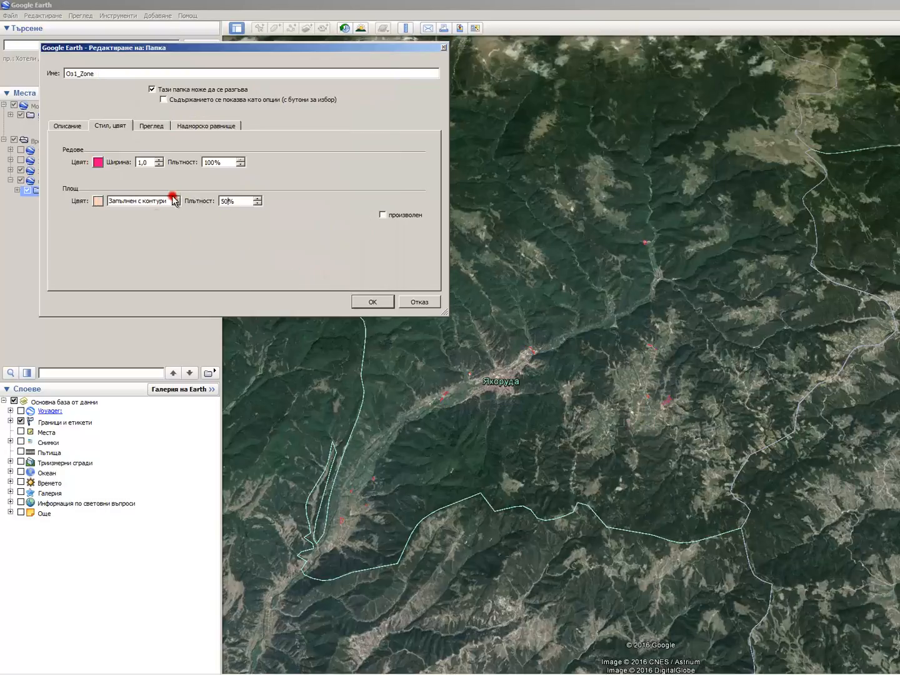
pyautogui.click(406, 300)
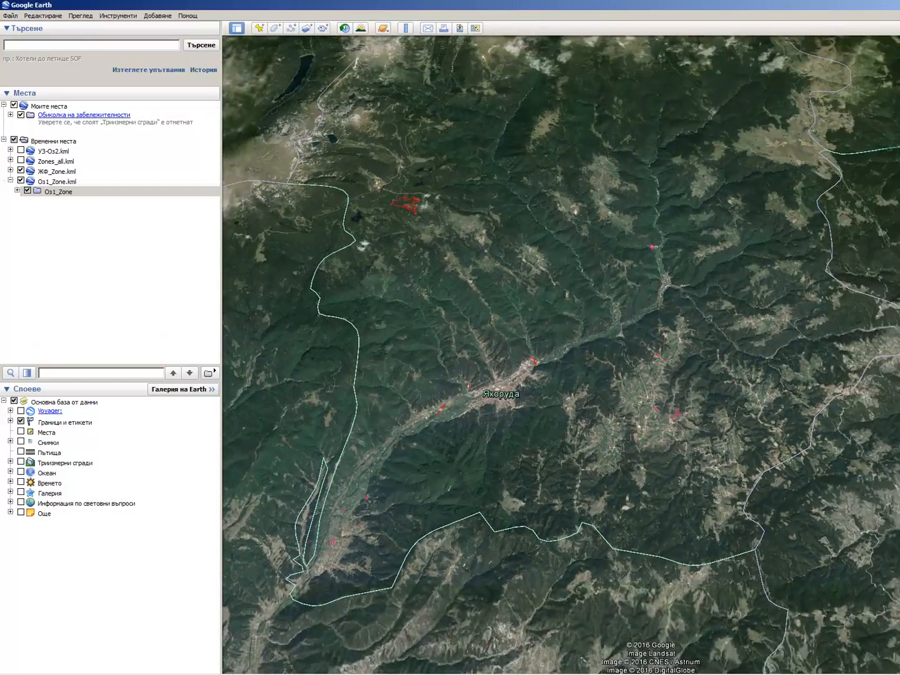
pyautogui.click(86, 188)
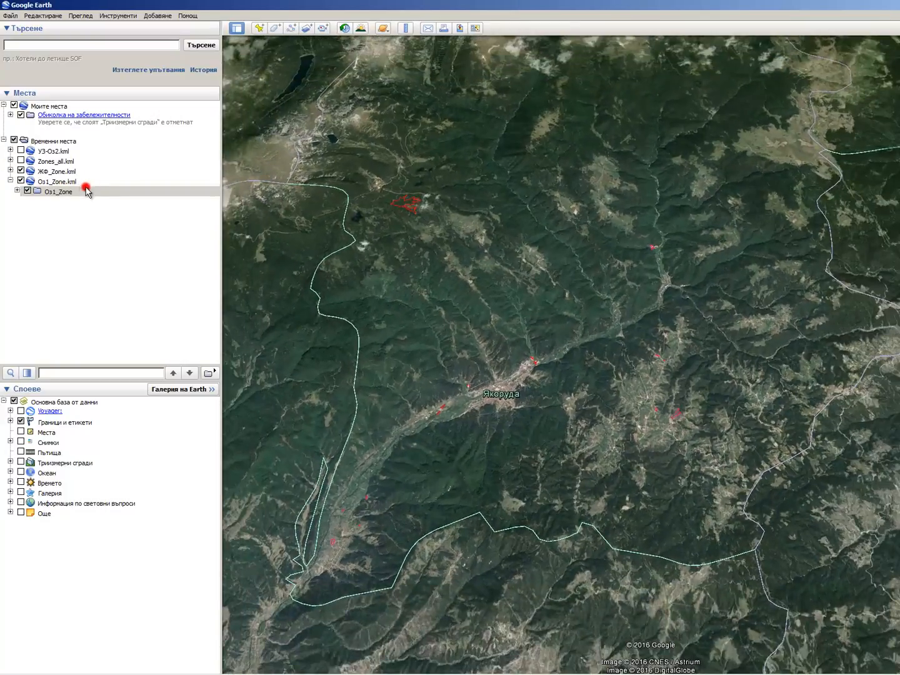
pyautogui.click(71, 183)
pyautogui.scroll(3, 608, 220)
pyautogui.scroll(2, 694, 300)
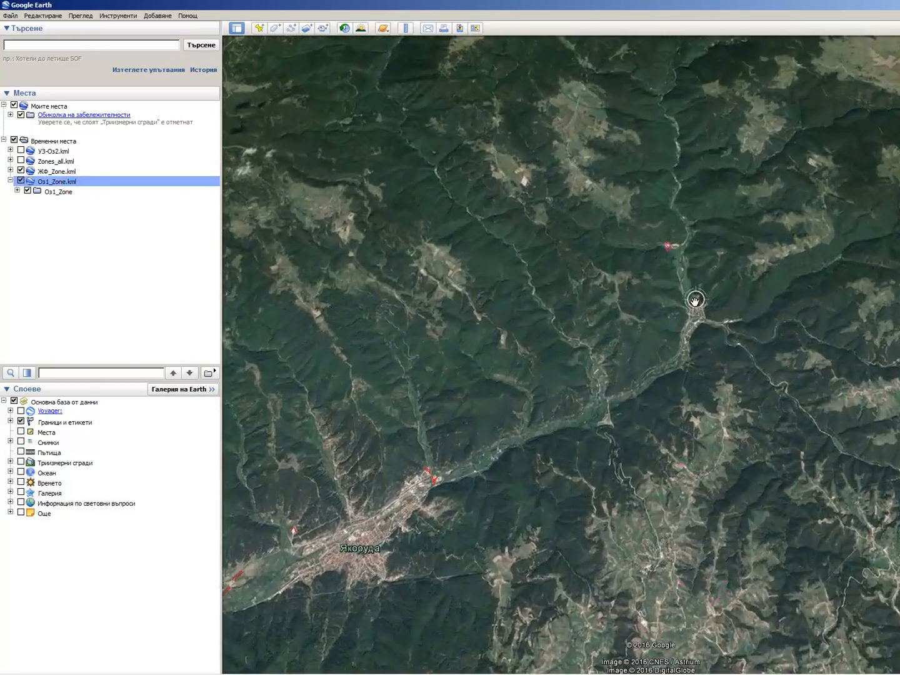
pyautogui.scroll(-4, 698, 290)
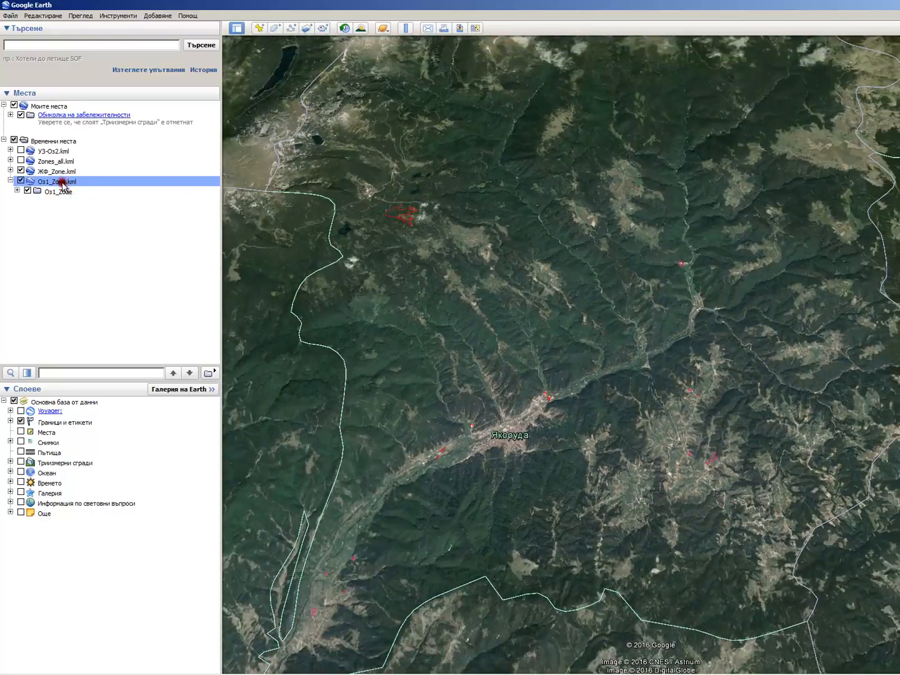
pyautogui.rightClick(63, 183)
pyautogui.click(134, 360)
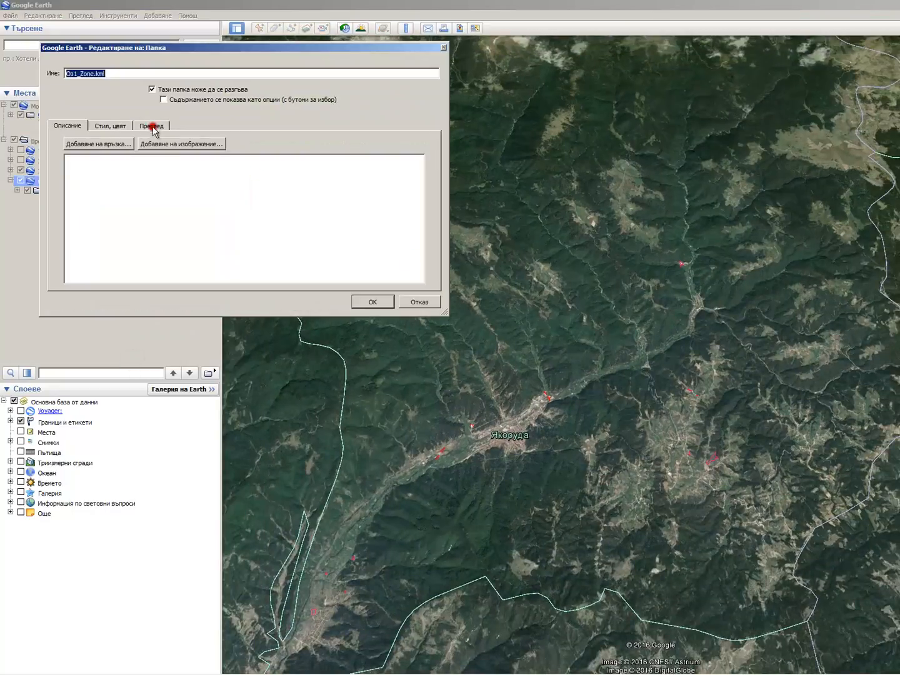
pyautogui.click(122, 124)
pyautogui.click(415, 263)
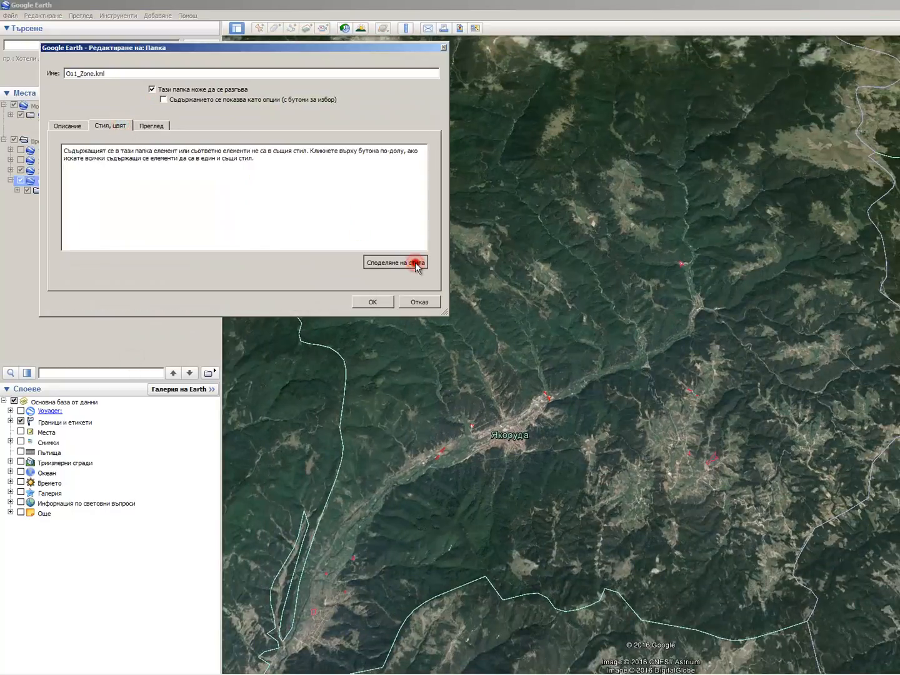
pyautogui.click(178, 199)
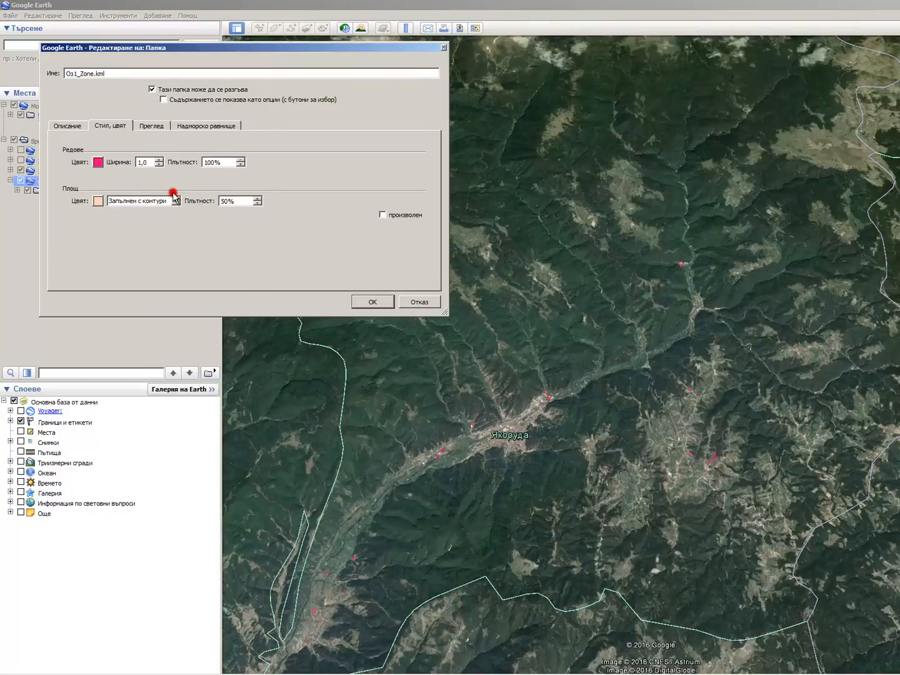
pyautogui.click(412, 303)
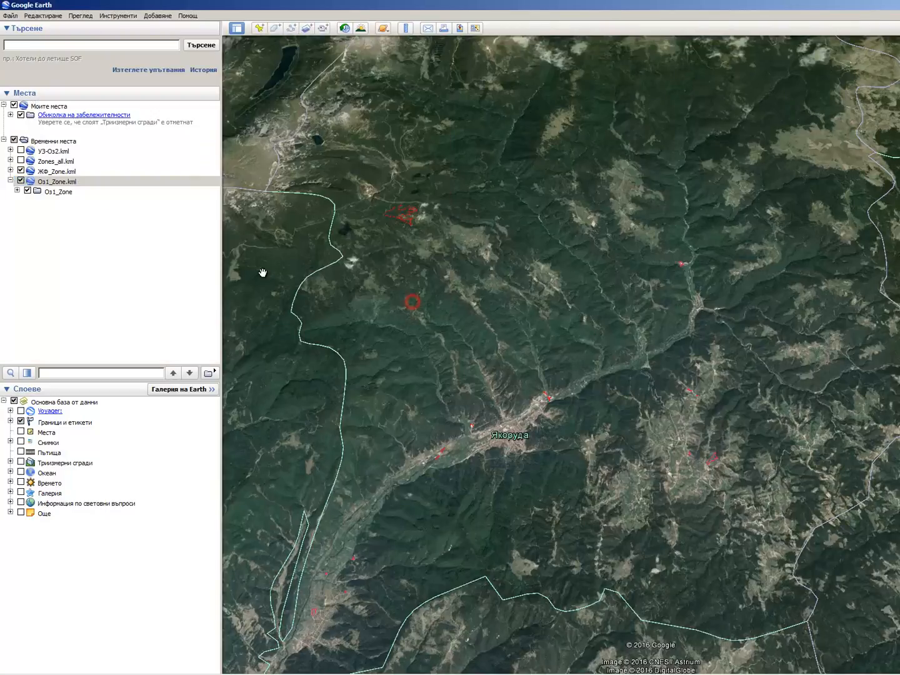
# Share one style across the Оз1_Zone folder and set its line color to violet-blue (85, 0, 255)
pyautogui.rightClick(59, 194)
pyautogui.click(116, 358)
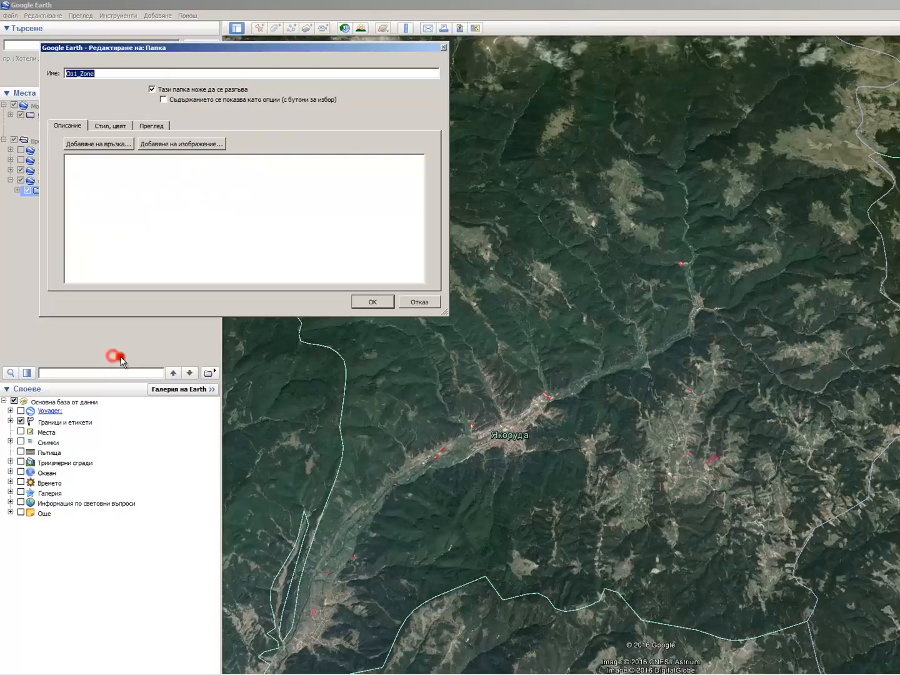
pyautogui.click(124, 126)
pyautogui.click(425, 263)
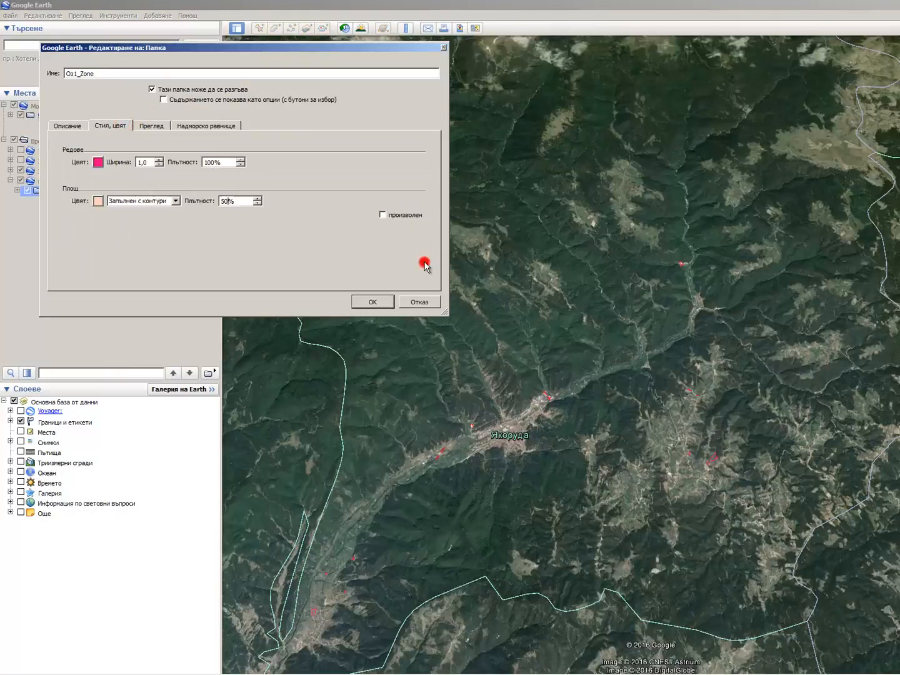
pyautogui.click(98, 162)
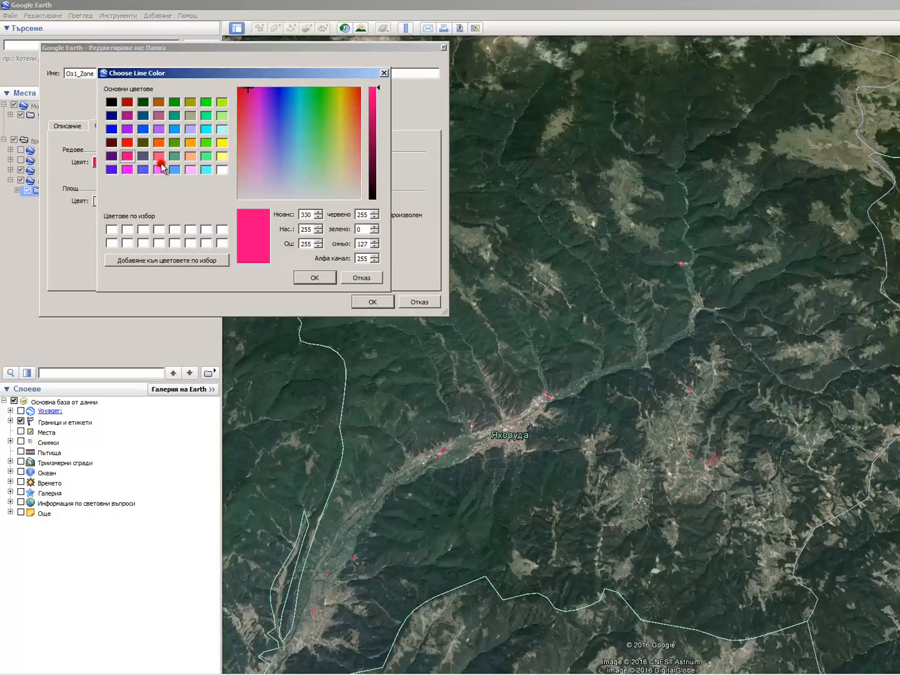
pyautogui.click(111, 168)
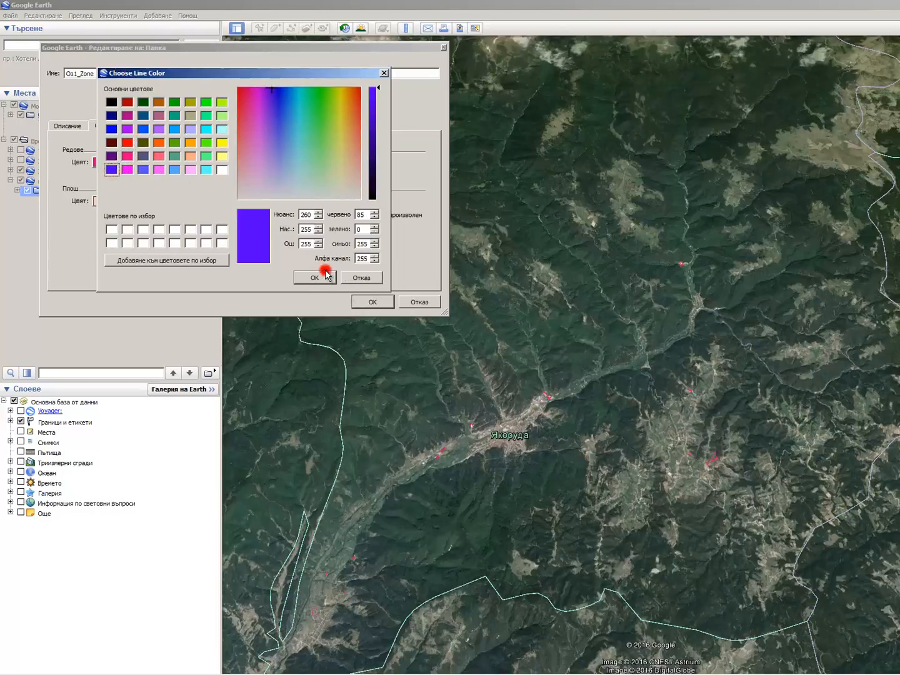
pyautogui.click(326, 275)
# Set the Оз1_Zone folder's polygon fill color to pale yellow (255, 255, 127) and apply the folder style
pyautogui.click(98, 199)
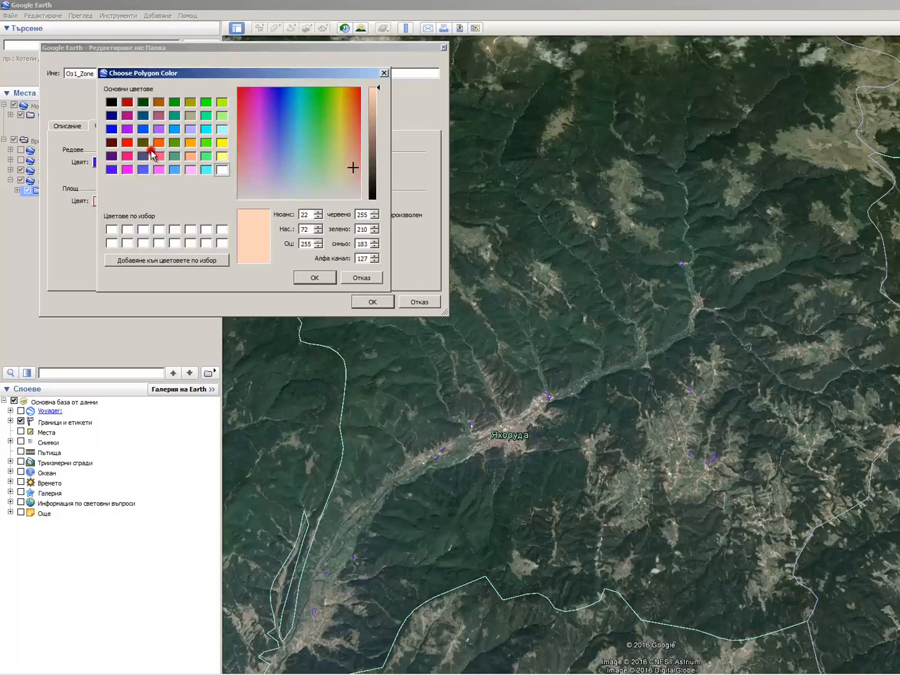
pyautogui.click(223, 143)
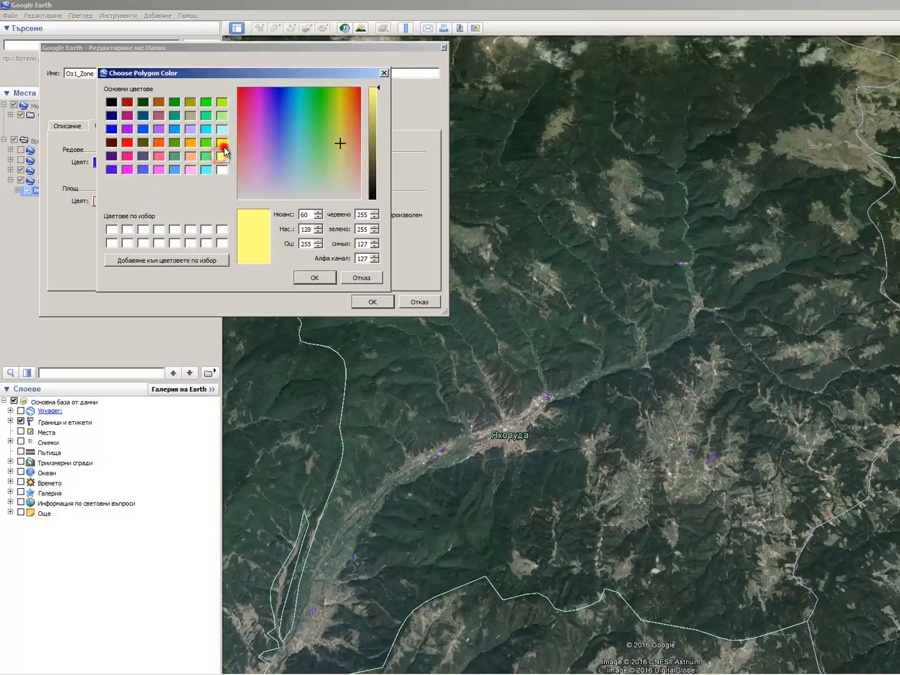
pyautogui.click(223, 156)
pyautogui.click(325, 271)
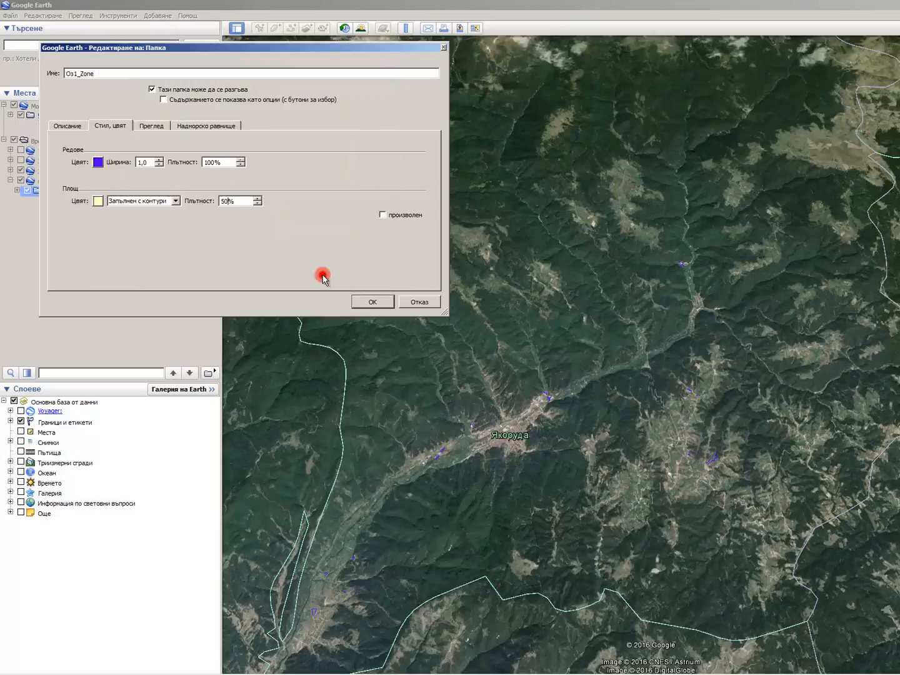
pyautogui.doubleClick(231, 201)
pyautogui.click(354, 301)
# Expand the Оз1_Zone and ЖФ_Zone folders in the places list down to their individual zones
pyautogui.moveTo(476, 233); pyautogui.dragTo(716, 364)
pyautogui.scroll(-3, 715, 363)
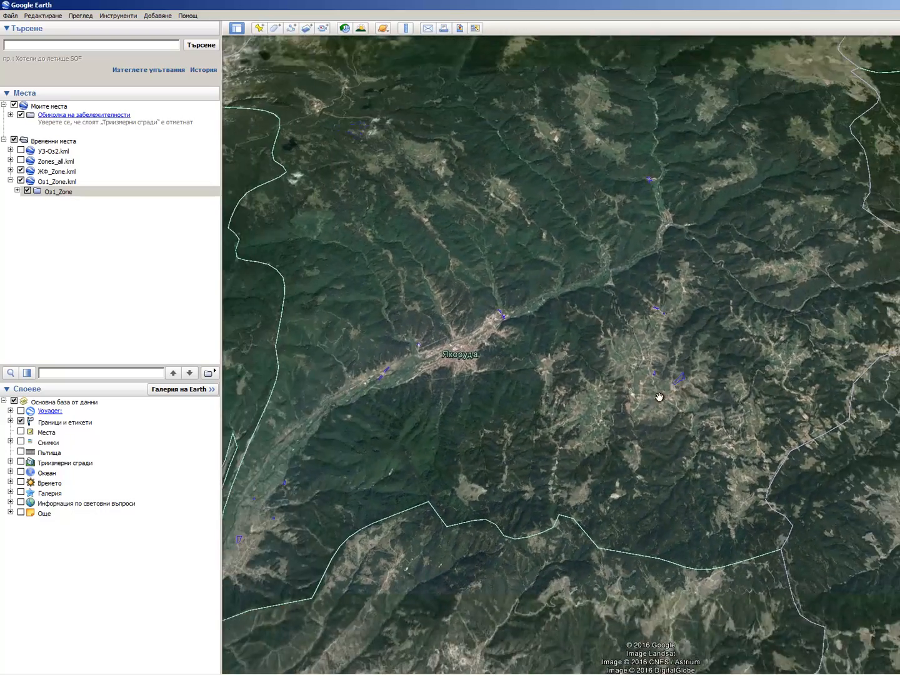
pyautogui.click(17, 191)
pyautogui.click(96, 199)
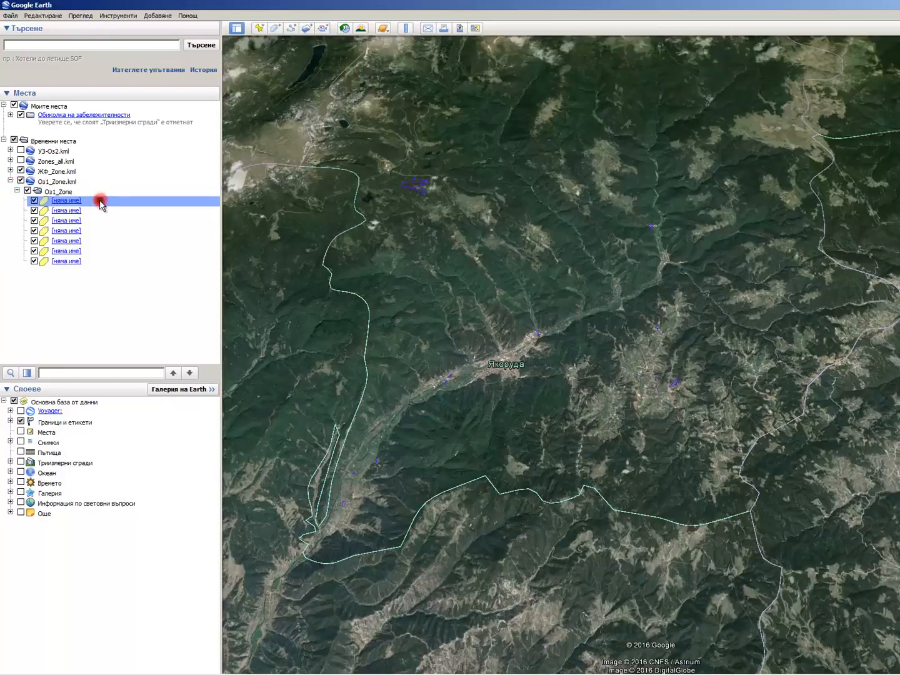
pyautogui.click(10, 170)
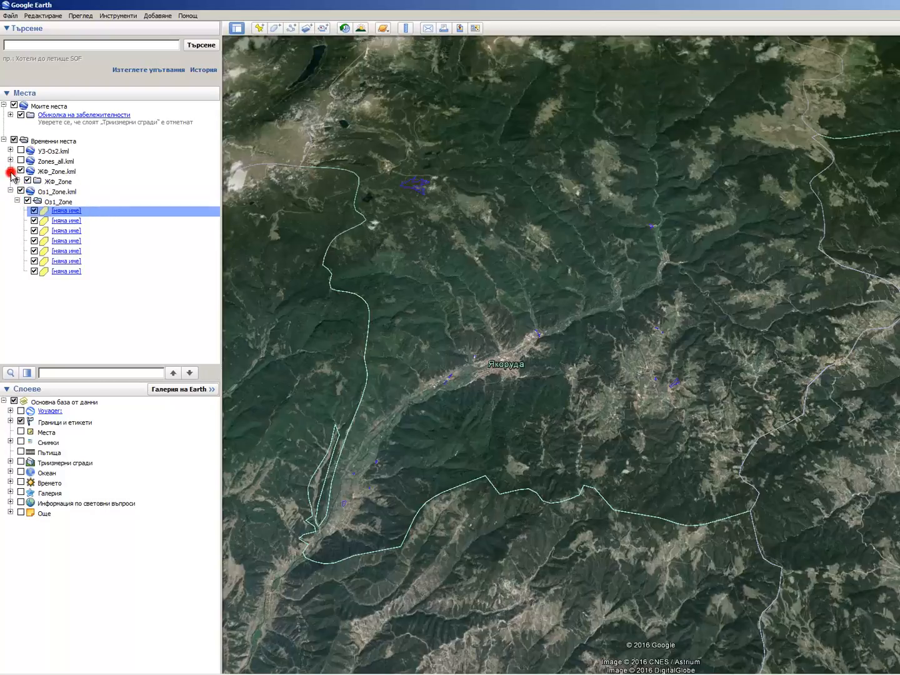
pyautogui.click(18, 180)
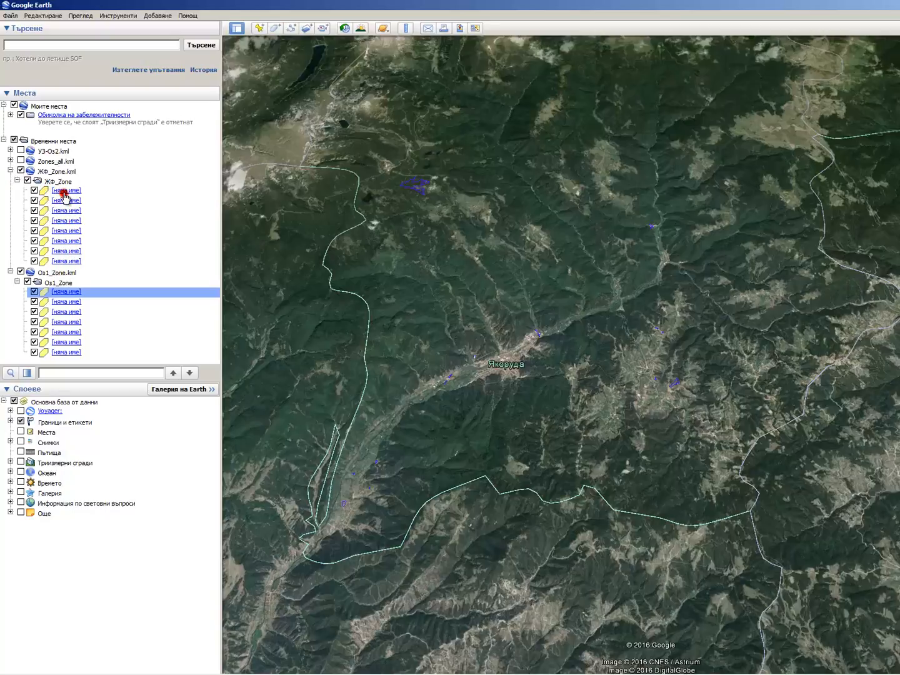
pyautogui.click(124, 190)
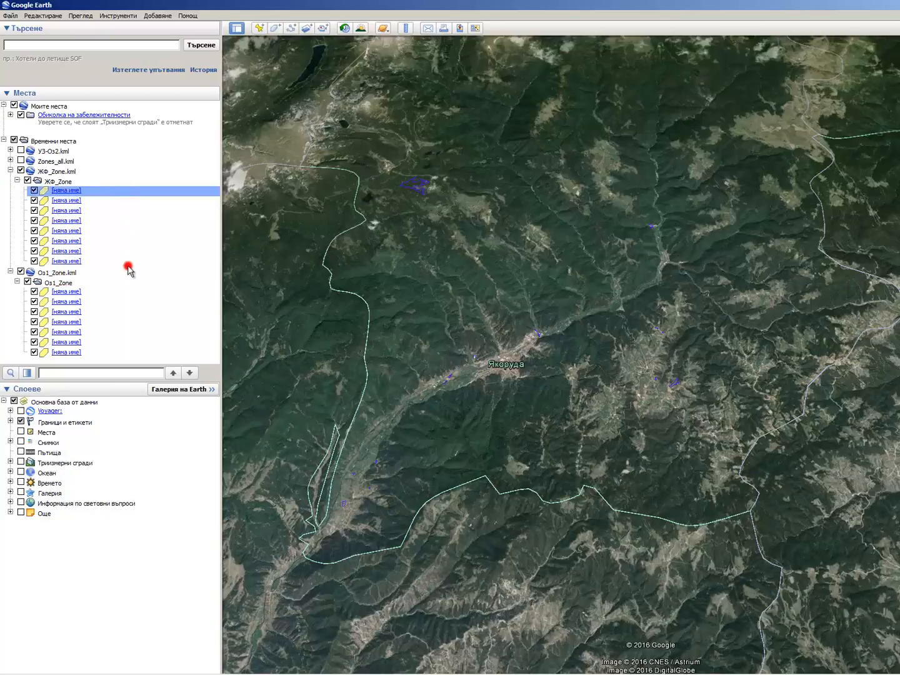
pyautogui.click(126, 262)
# Set the line color of the first zone in the ЖФ_Zone folder to pink (255, 0, 127)
pyautogui.click(100, 191)
pyautogui.rightClick(100, 190)
pyautogui.click(189, 329)
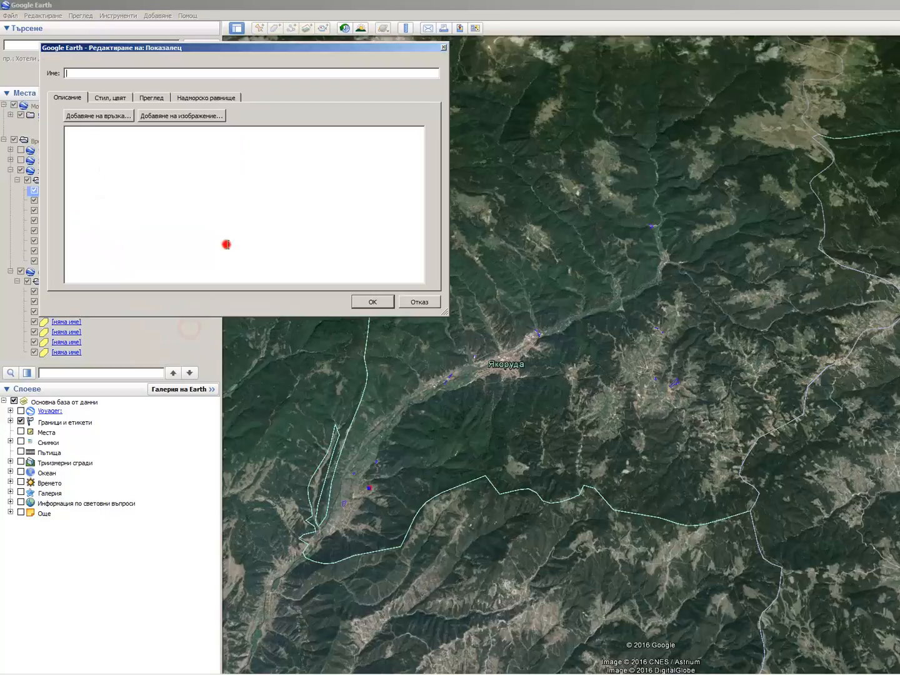
pyautogui.click(110, 99)
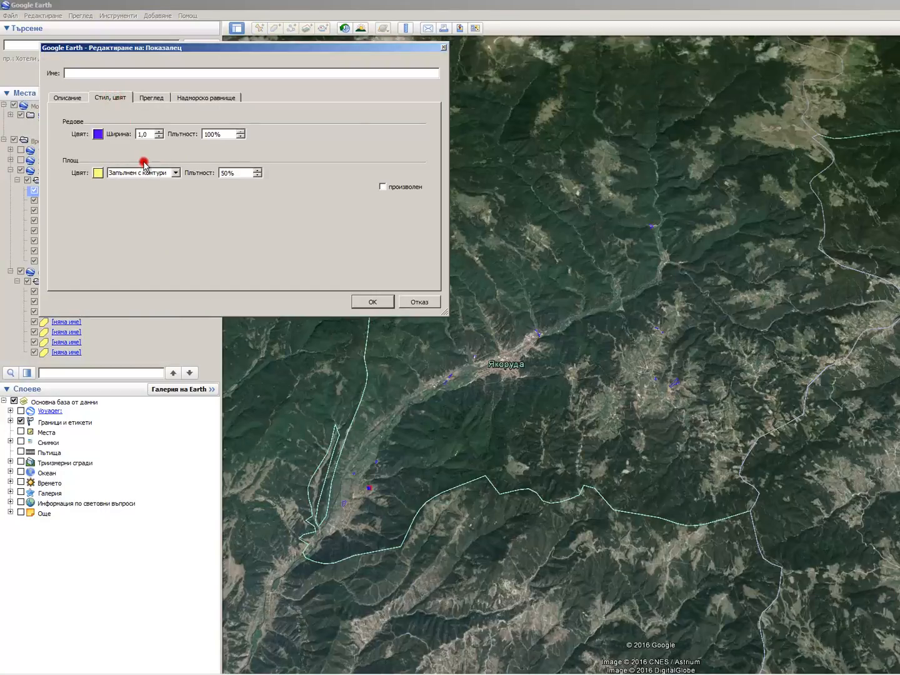
pyautogui.click(67, 97)
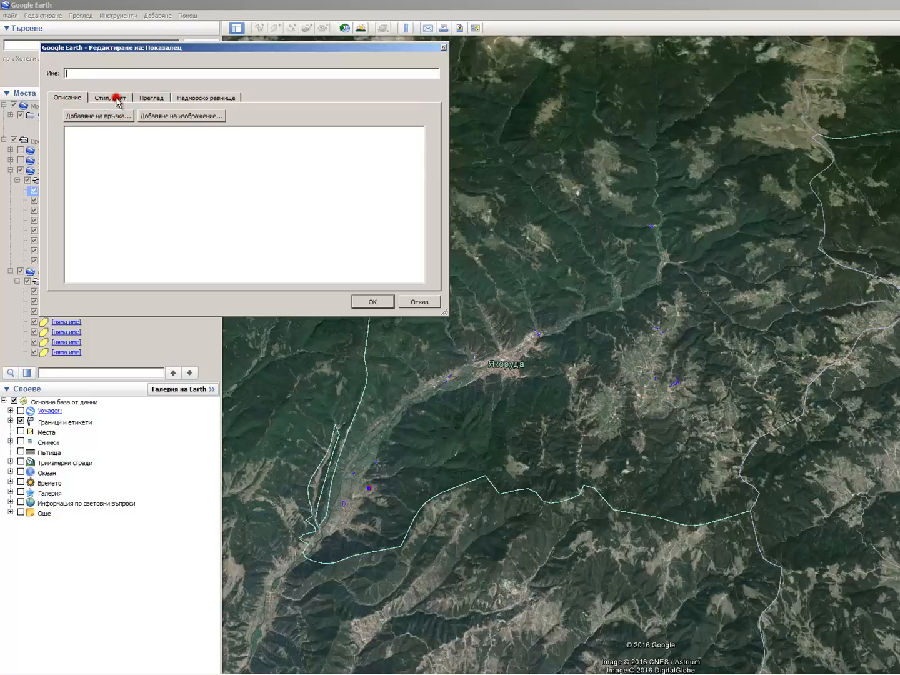
pyautogui.click(112, 98)
pyautogui.click(97, 134)
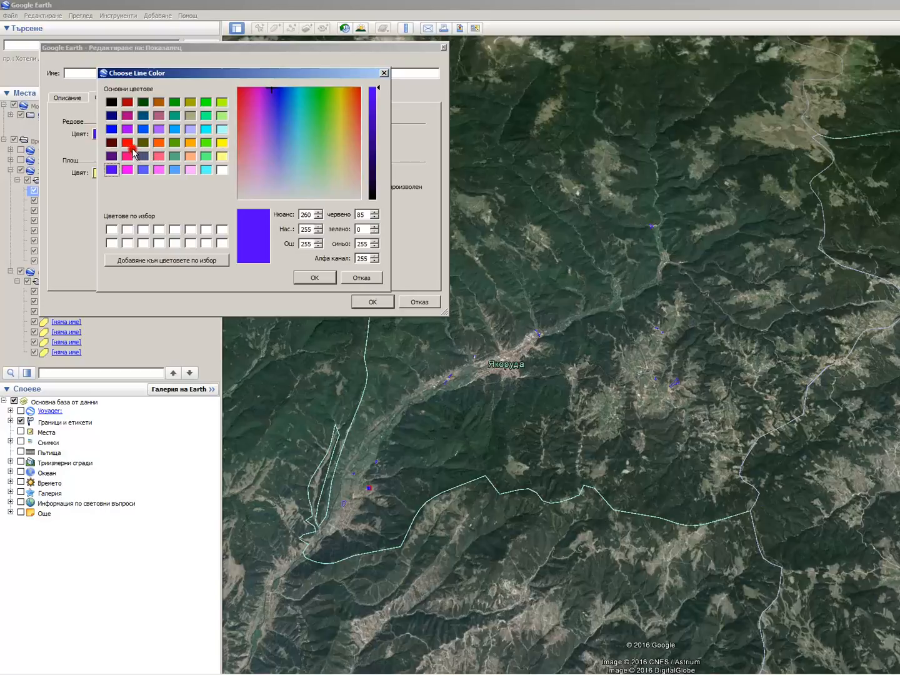
pyautogui.click(128, 158)
pyautogui.click(299, 278)
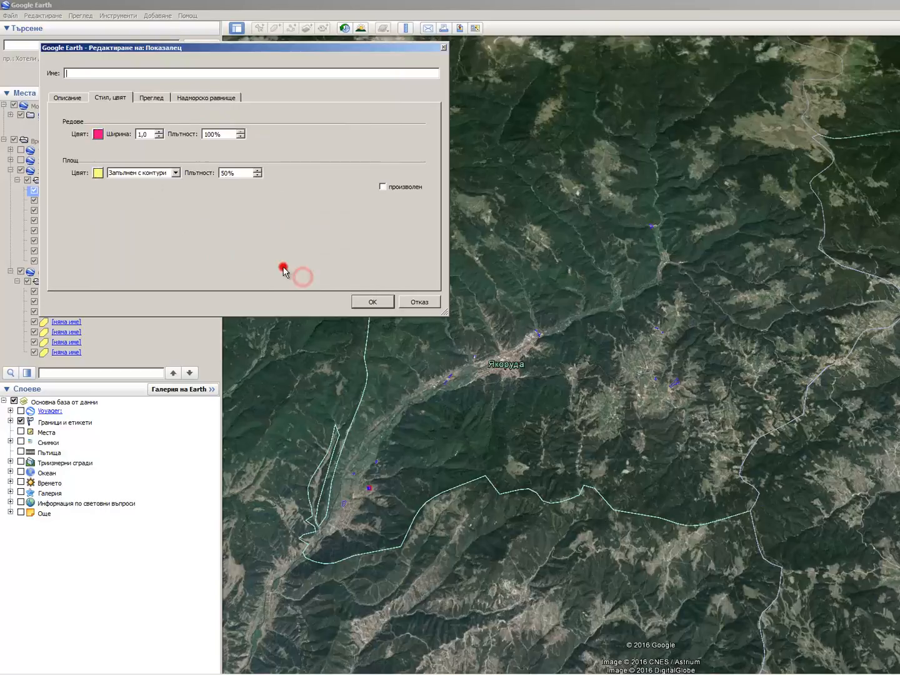
pyautogui.click(373, 301)
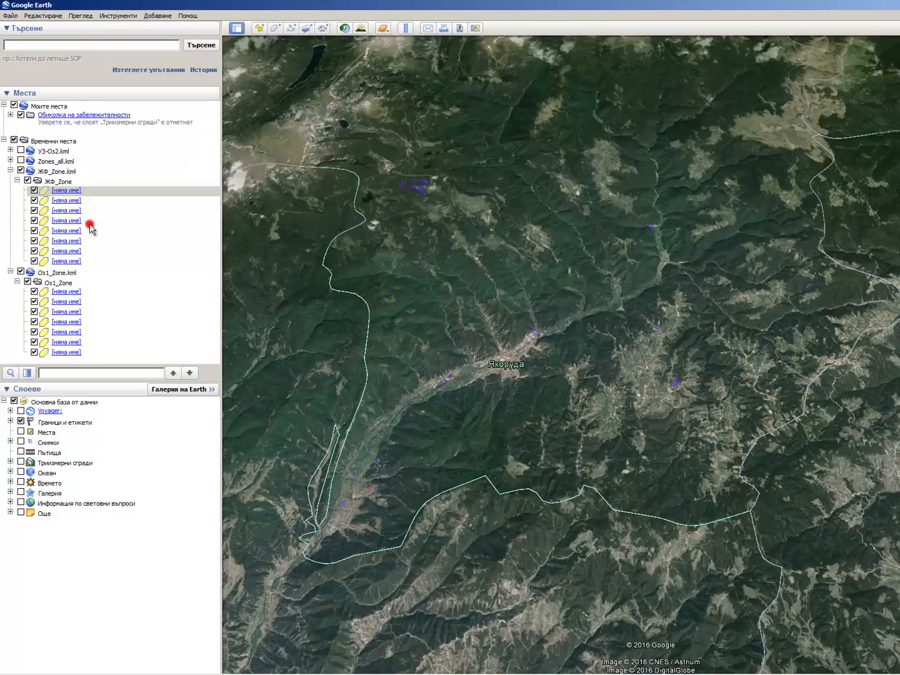
# Set the polygon fill color of the first ЖФ_Zone zone to light cyan (85, 255, 255)
pyautogui.click(130, 195)
pyautogui.rightClick(130, 195)
pyautogui.click(245, 337)
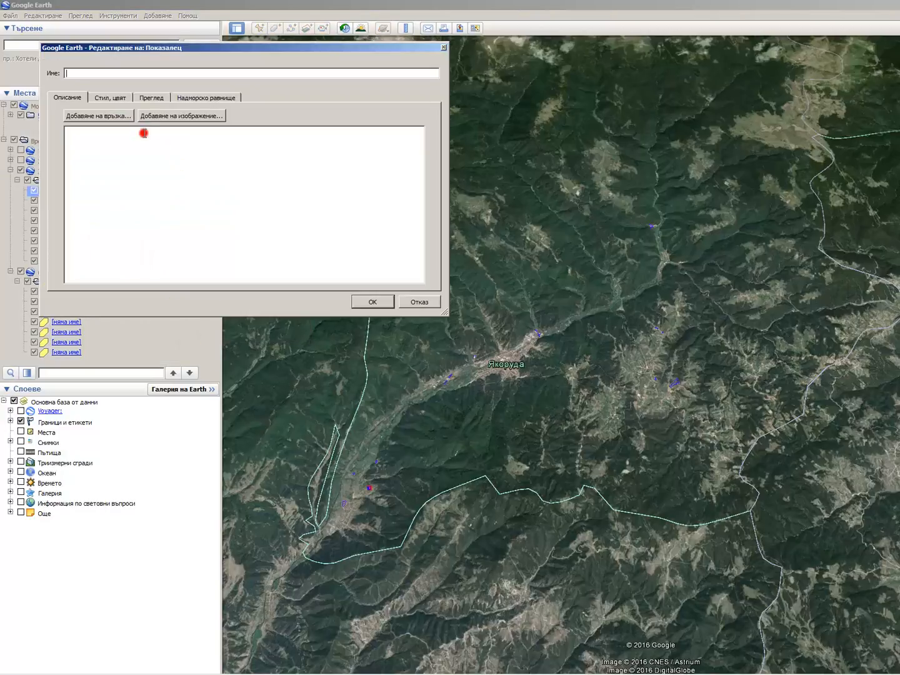
pyautogui.click(118, 98)
pyautogui.click(98, 173)
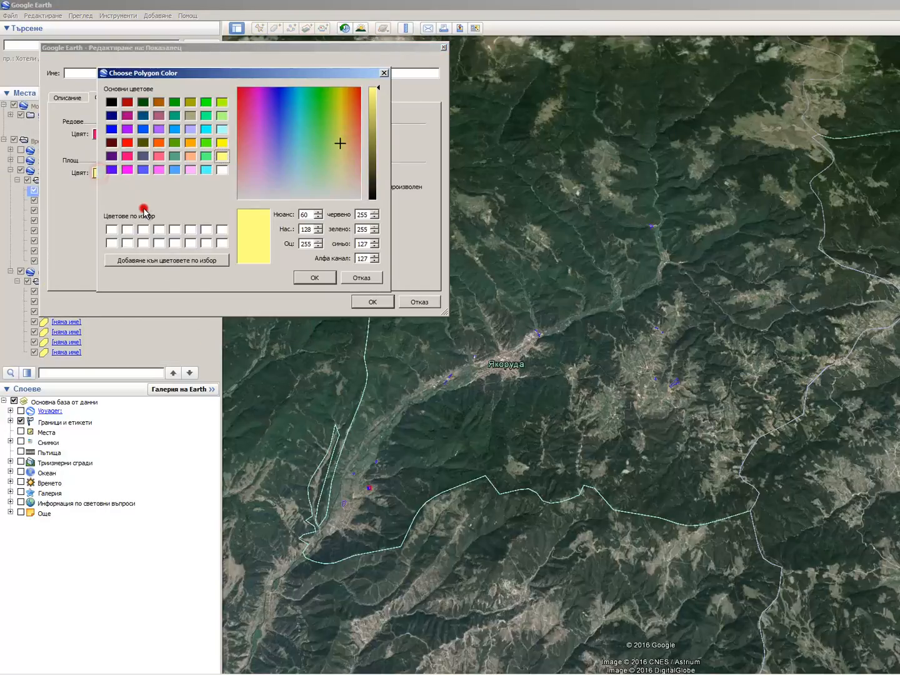
pyautogui.click(205, 170)
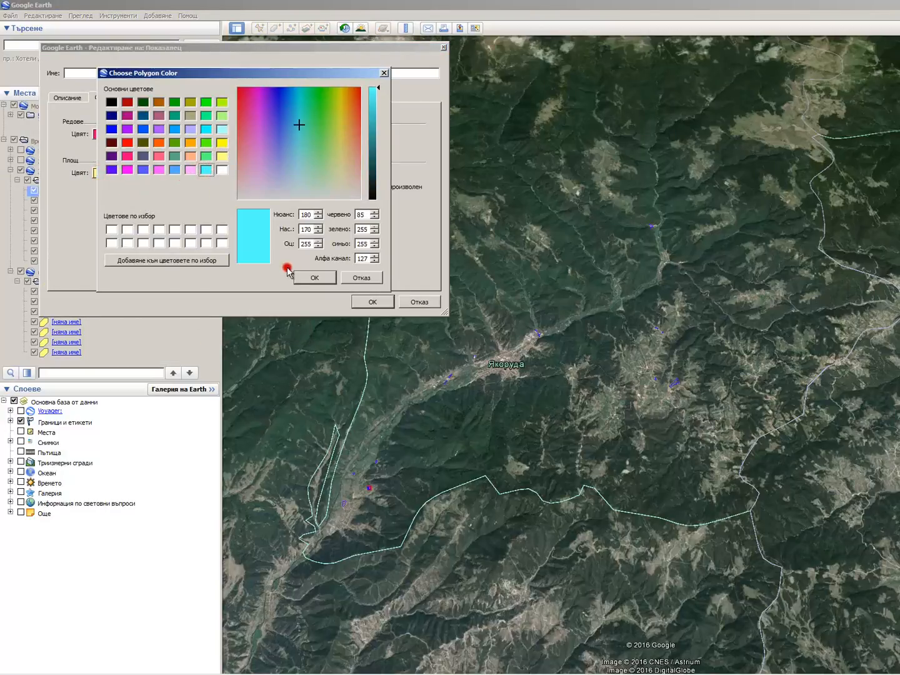
pyautogui.click(303, 278)
pyautogui.click(374, 299)
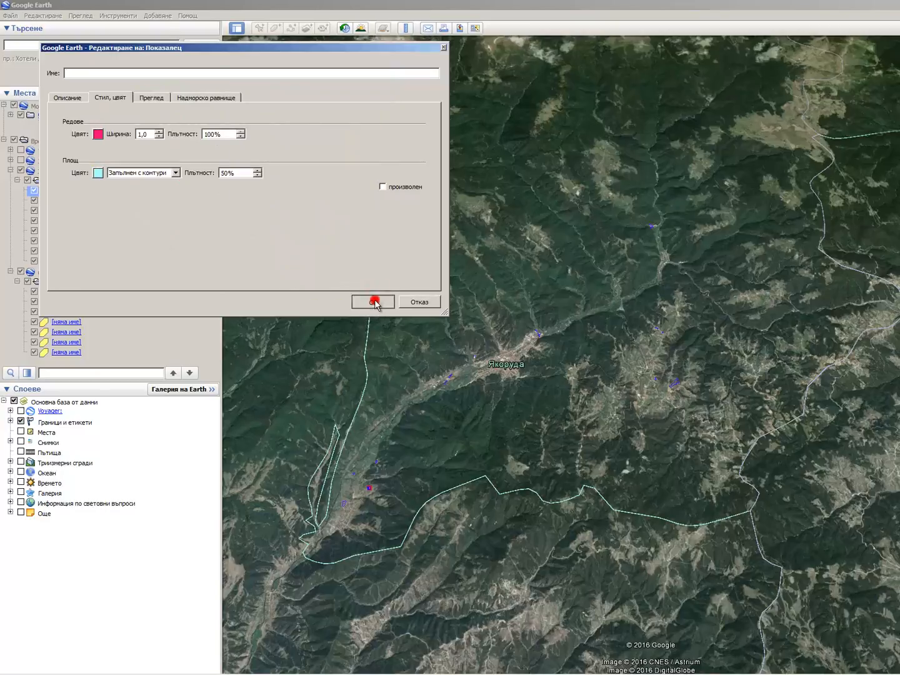
# Compare the style icon of the first ЖФ_Zone zone with those of the other zones in the folder
pyautogui.click(106, 191)
pyautogui.rightClick(105, 191)
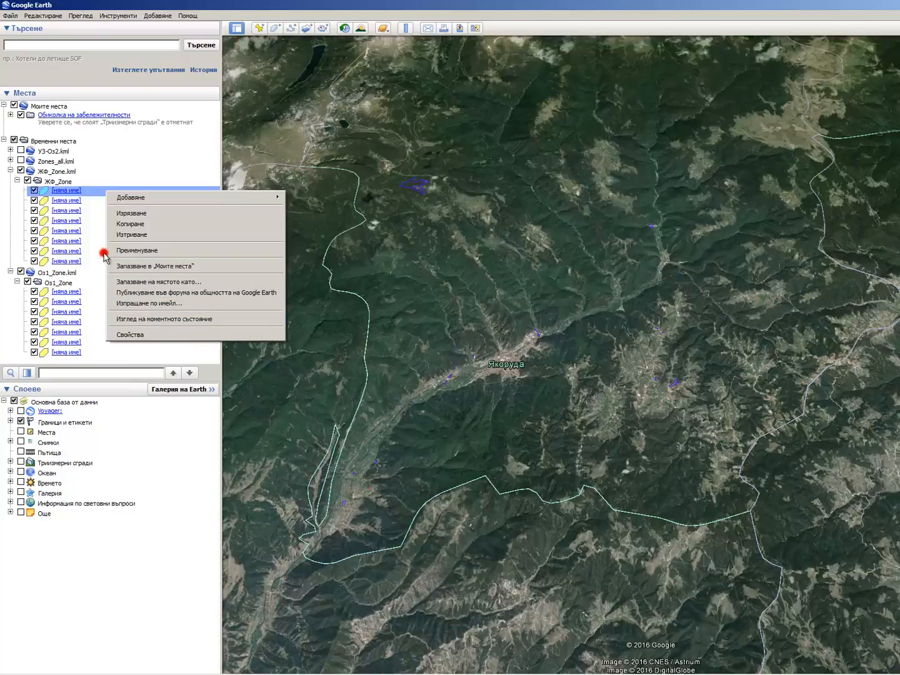
pyautogui.click(41, 200)
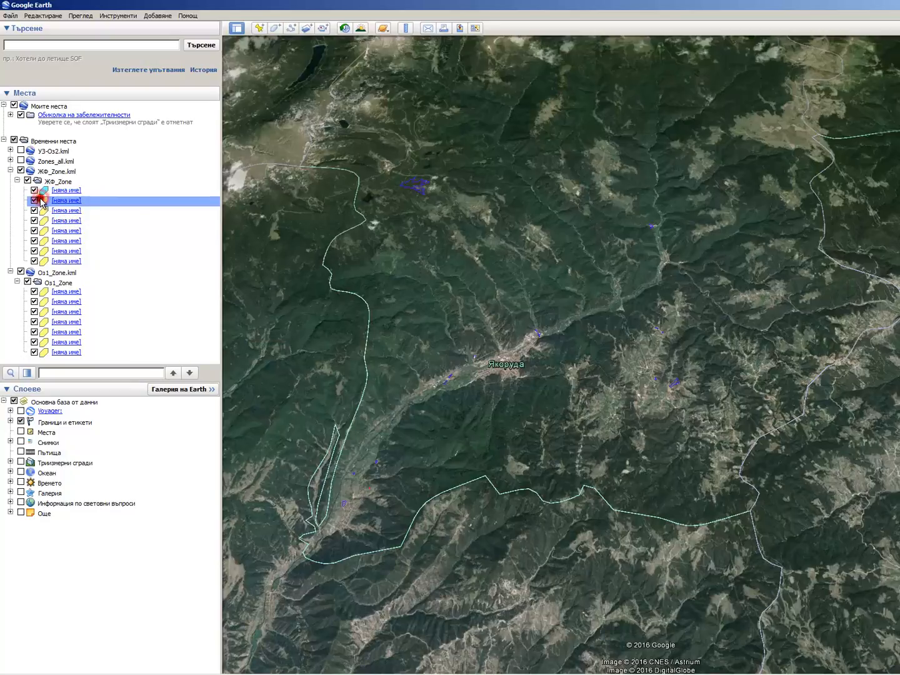
pyautogui.click(41, 191)
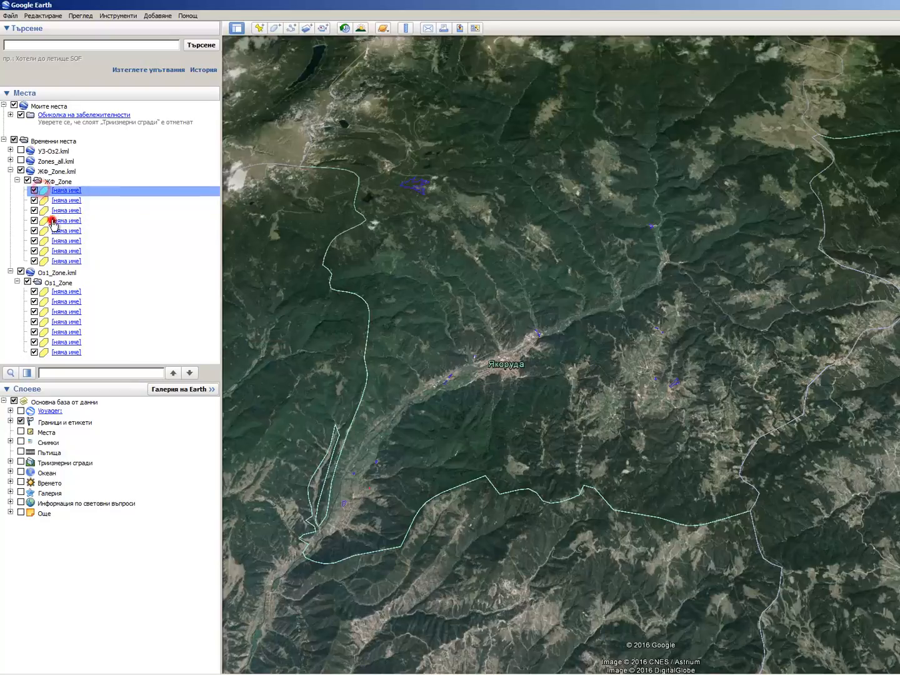
pyautogui.click(42, 261)
pyautogui.click(44, 250)
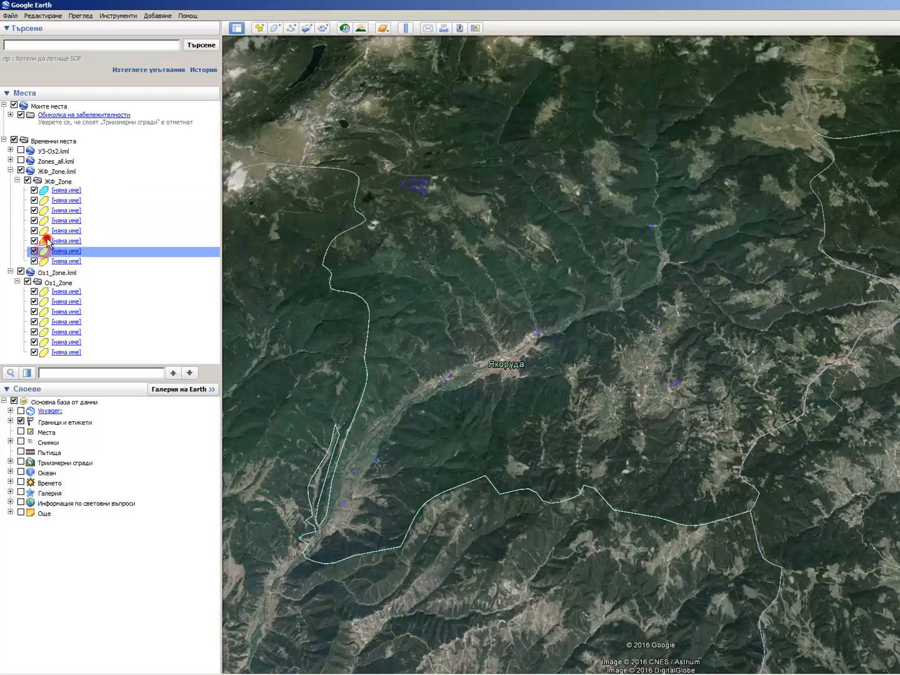